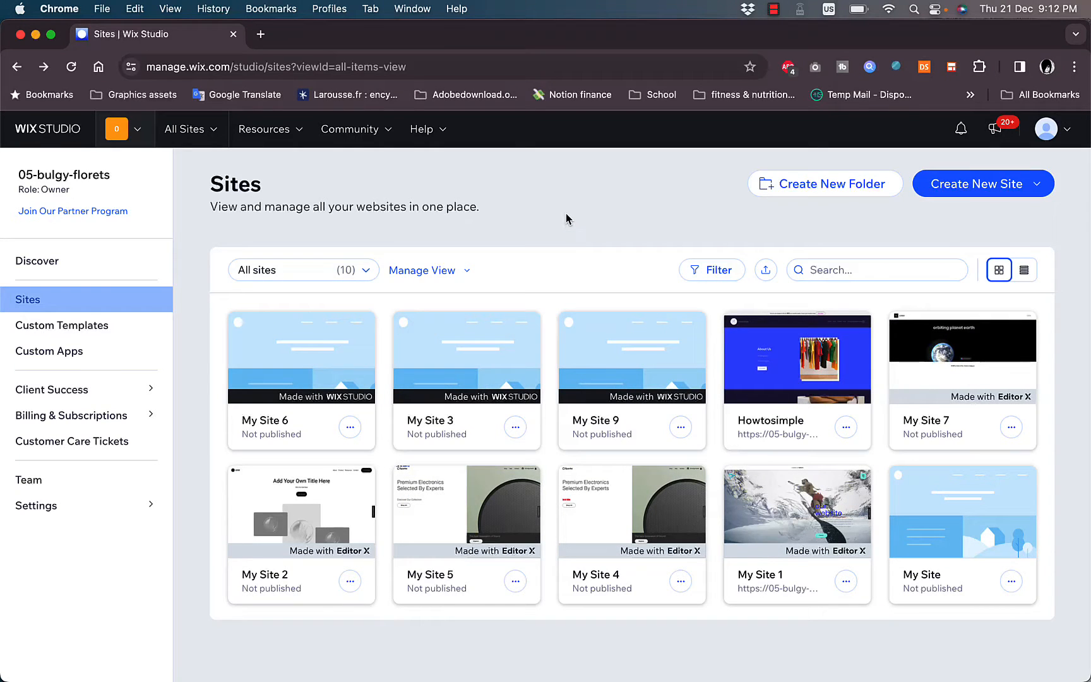
- Start creating a new Wix Studio site from a template and browse the responsive templates on offer
click(1021, 192)
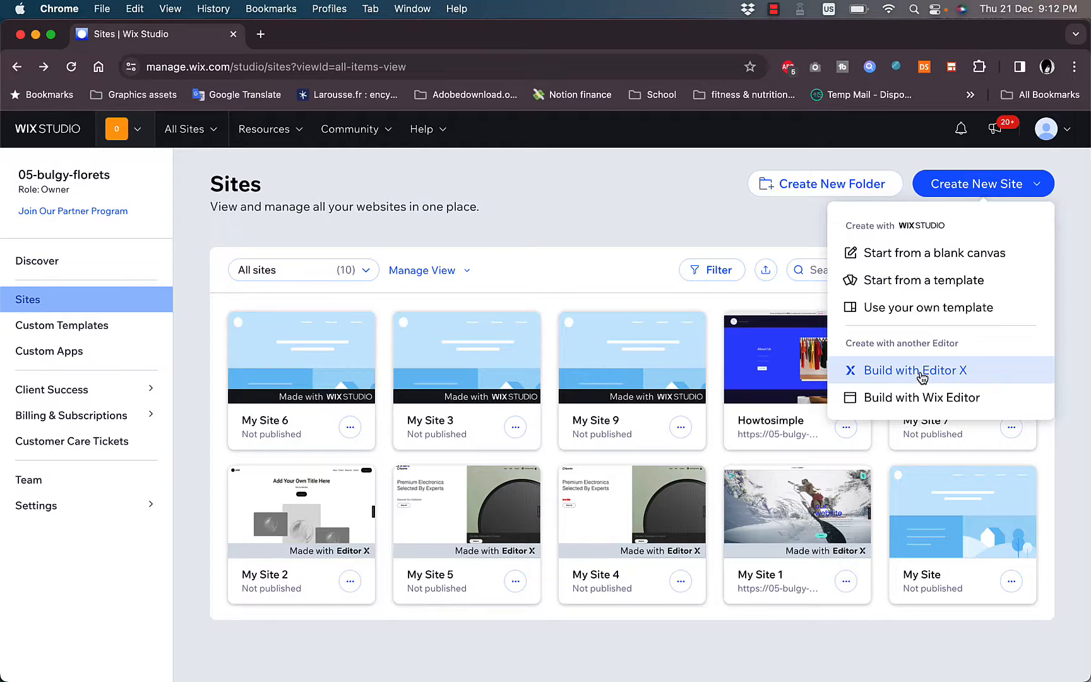
click(934, 287)
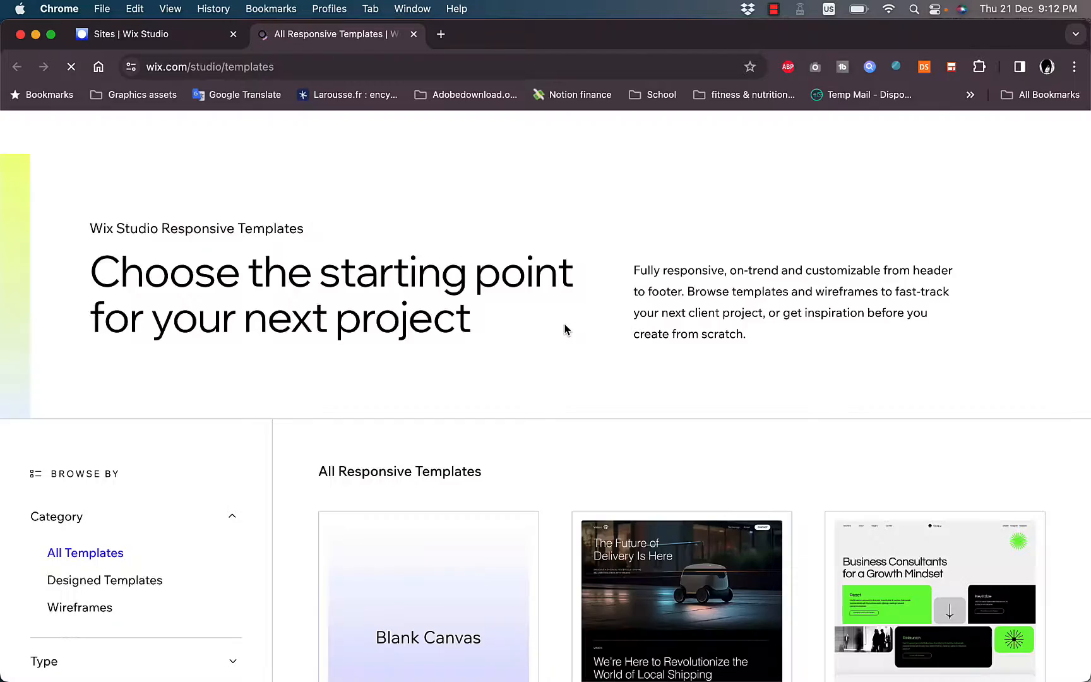
scroll(564, 329, down, 5)
scroll(564, 329, down, 6)
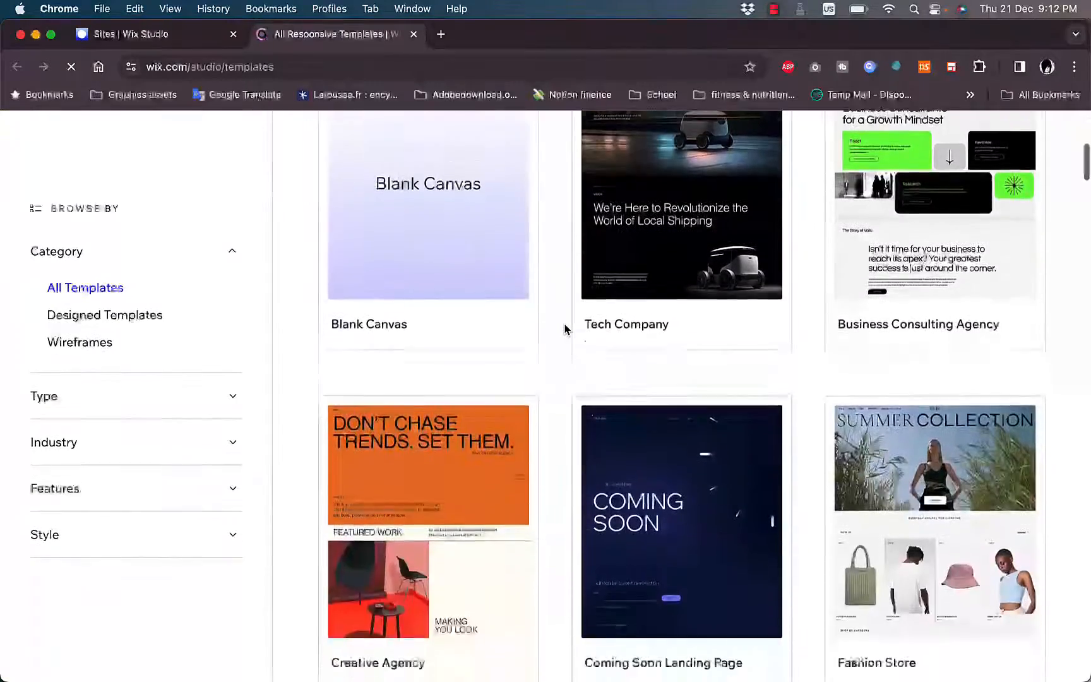
scroll(564, 329, up, 7)
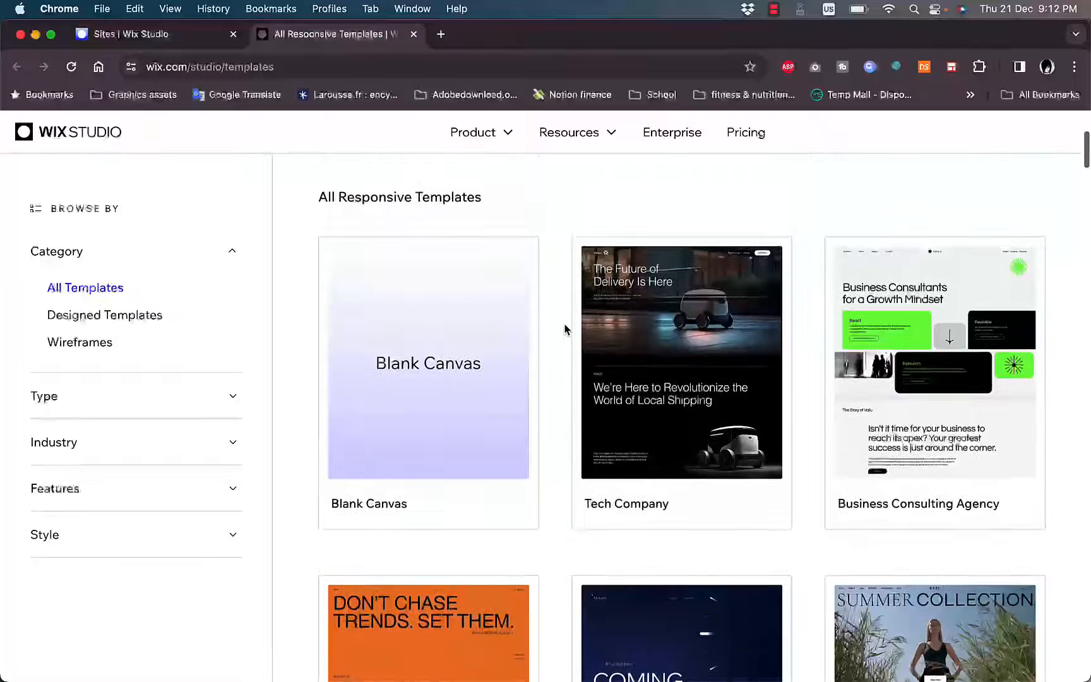
- Filter the responsive templates by type to One Page
mouse_move(393, 325)
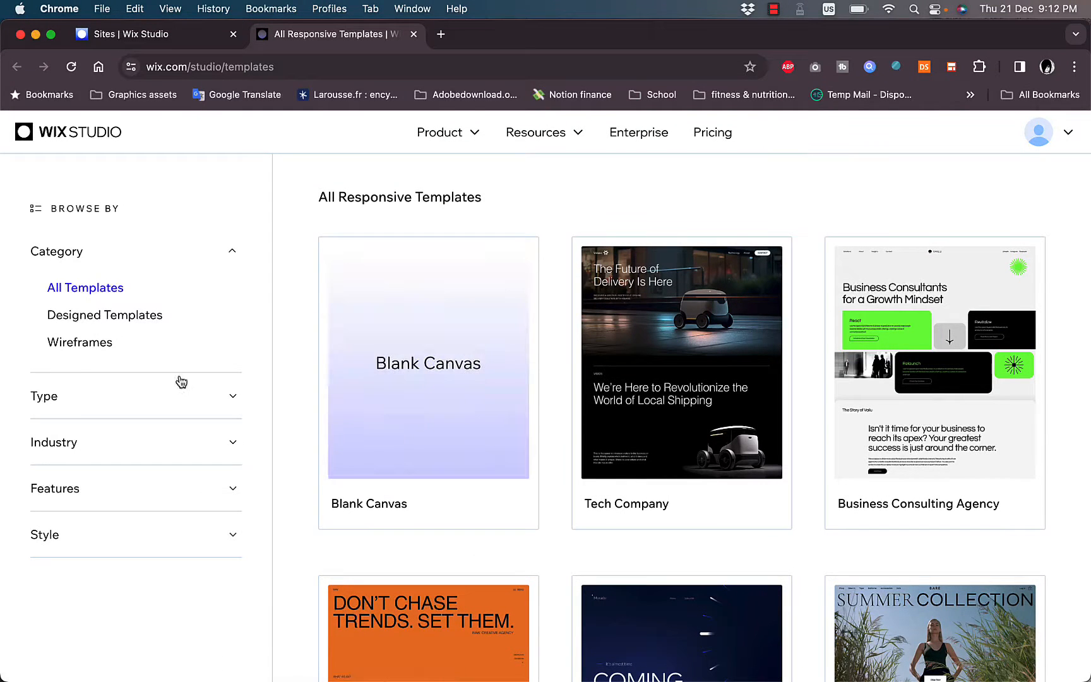
click(233, 399)
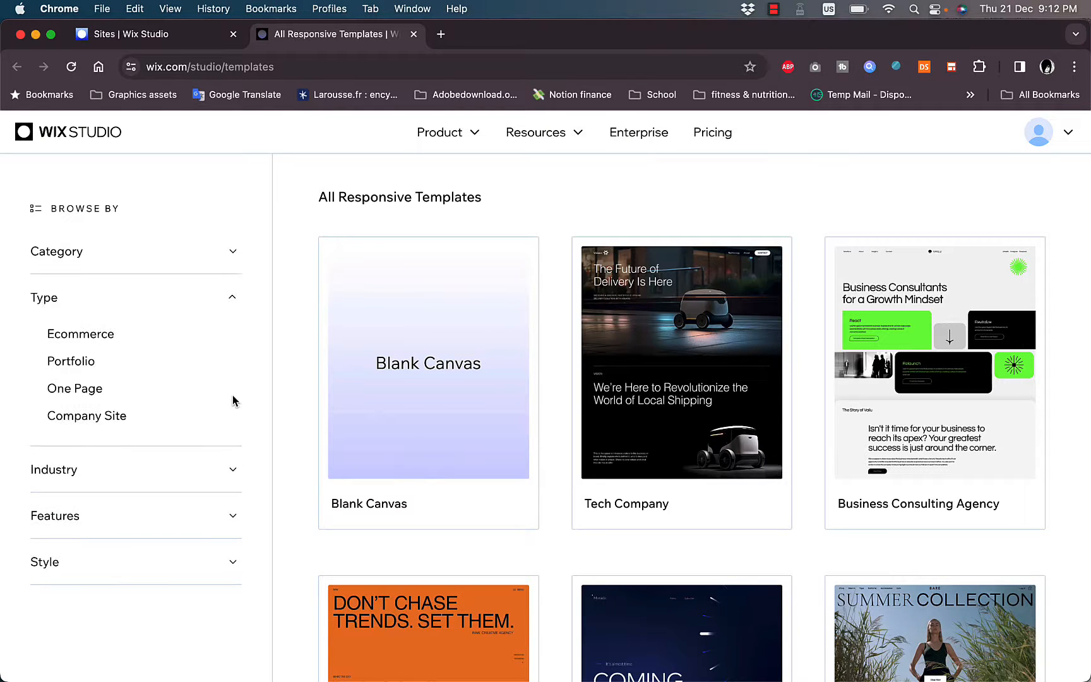
click(79, 394)
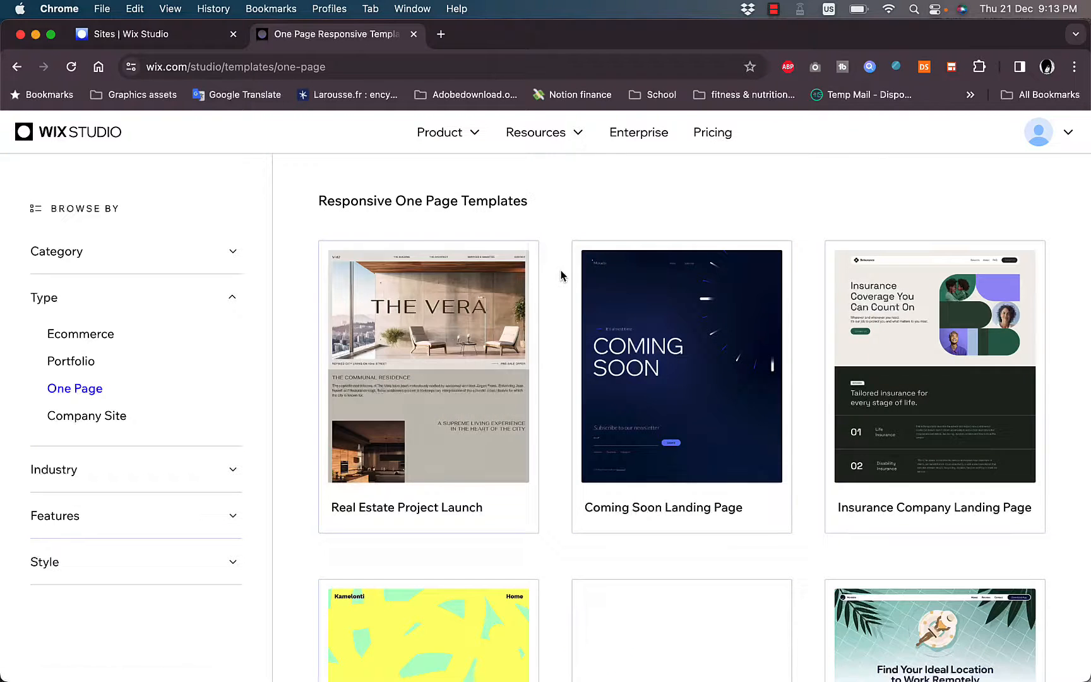
- Look through the One Page templates from the first row to the last and compare their designs
scroll(553, 337, down, 1)
scroll(553, 337, down, 15)
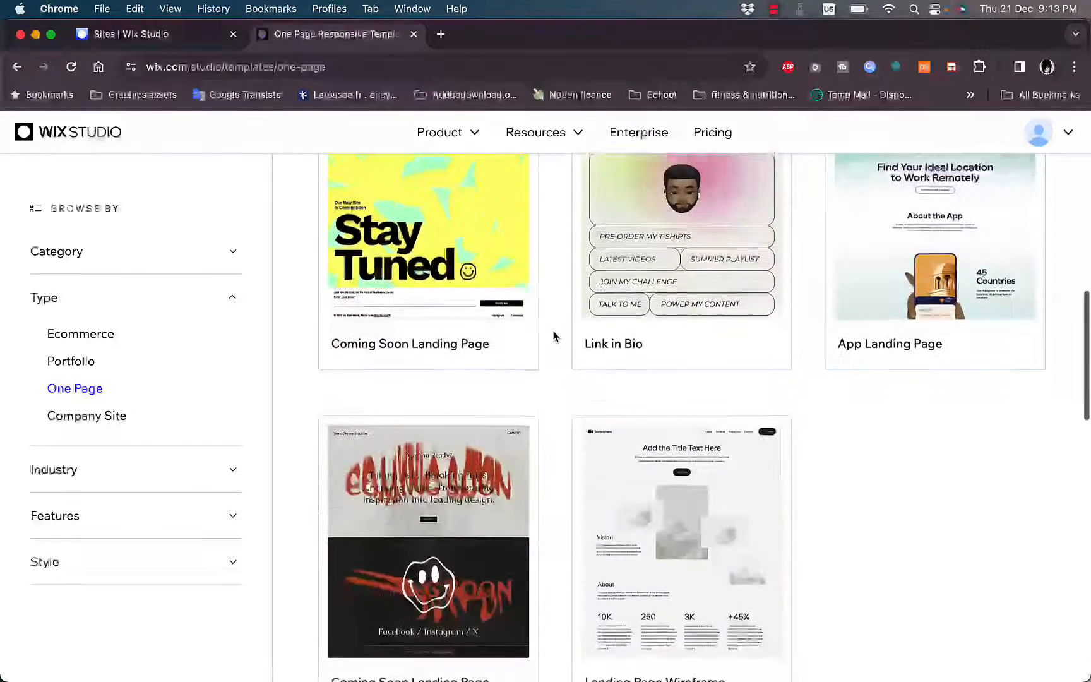
scroll(553, 336, down, 3)
scroll(554, 336, up, 9)
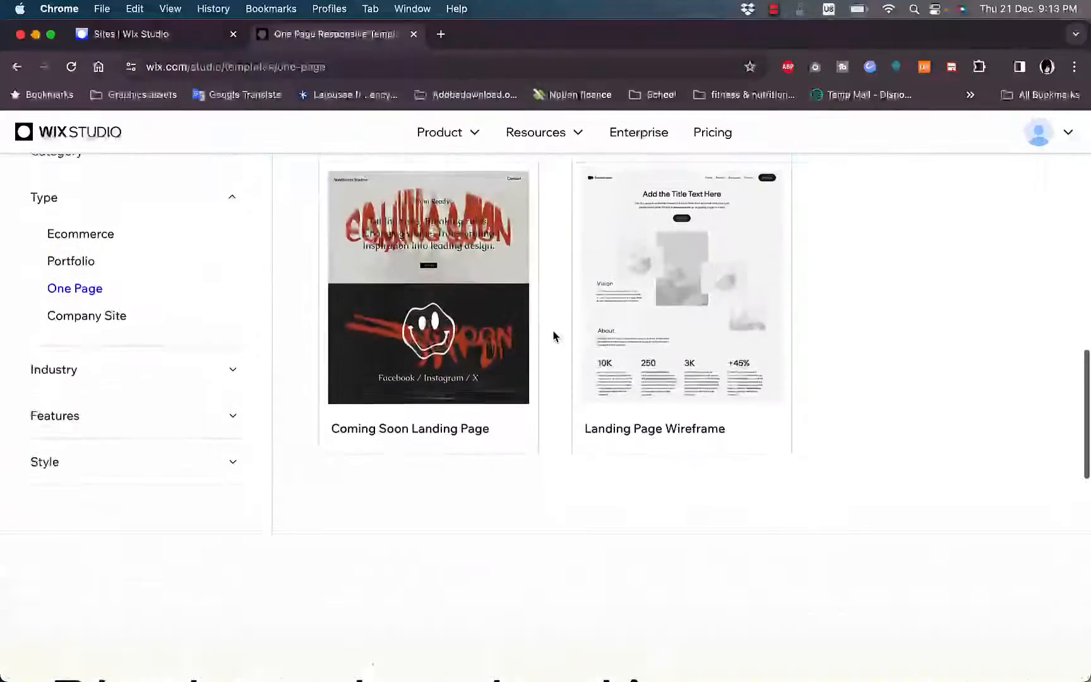
scroll(554, 336, up, 5)
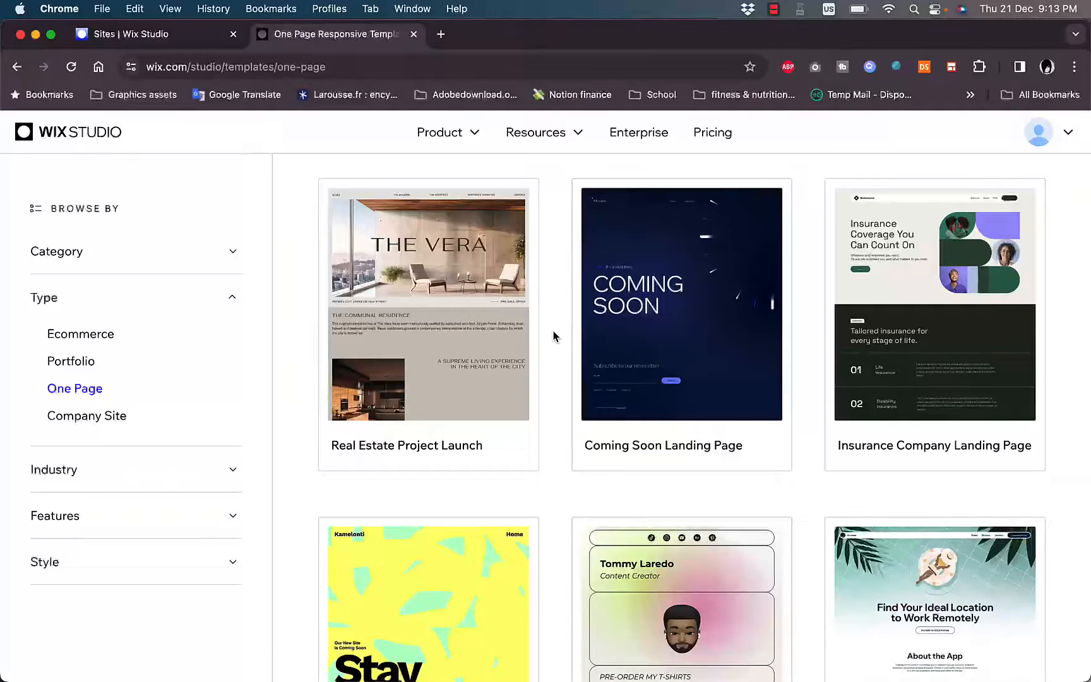
scroll(553, 335, down, 7)
scroll(554, 336, down, 1)
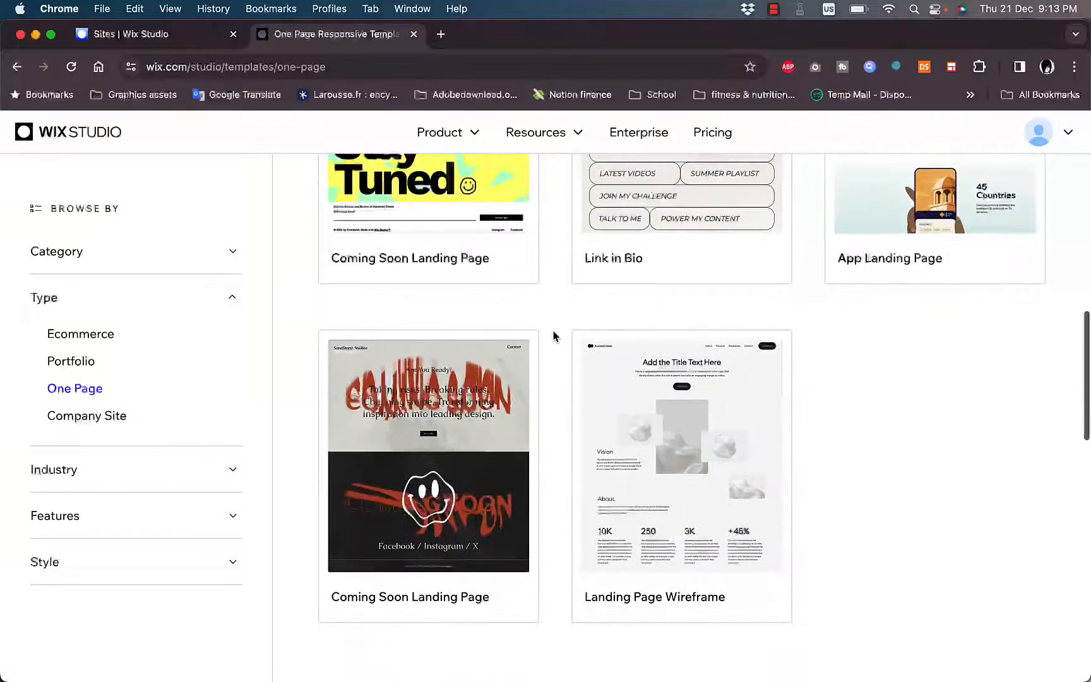
scroll(553, 336, up, 3)
scroll(553, 336, up, 1)
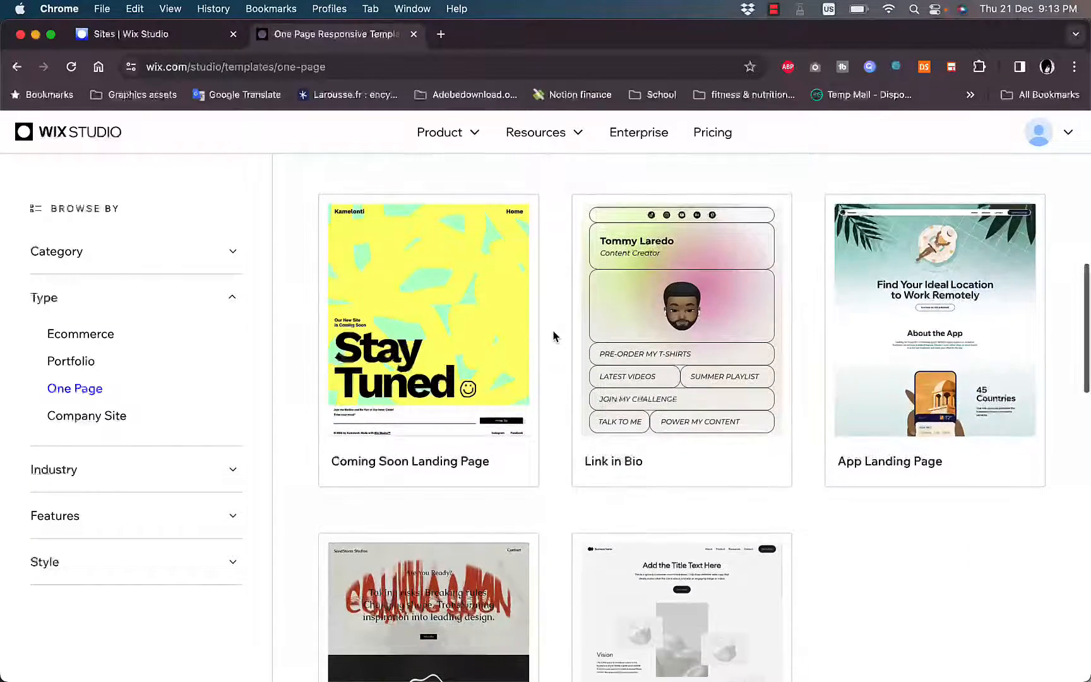
scroll(554, 336, down, 1)
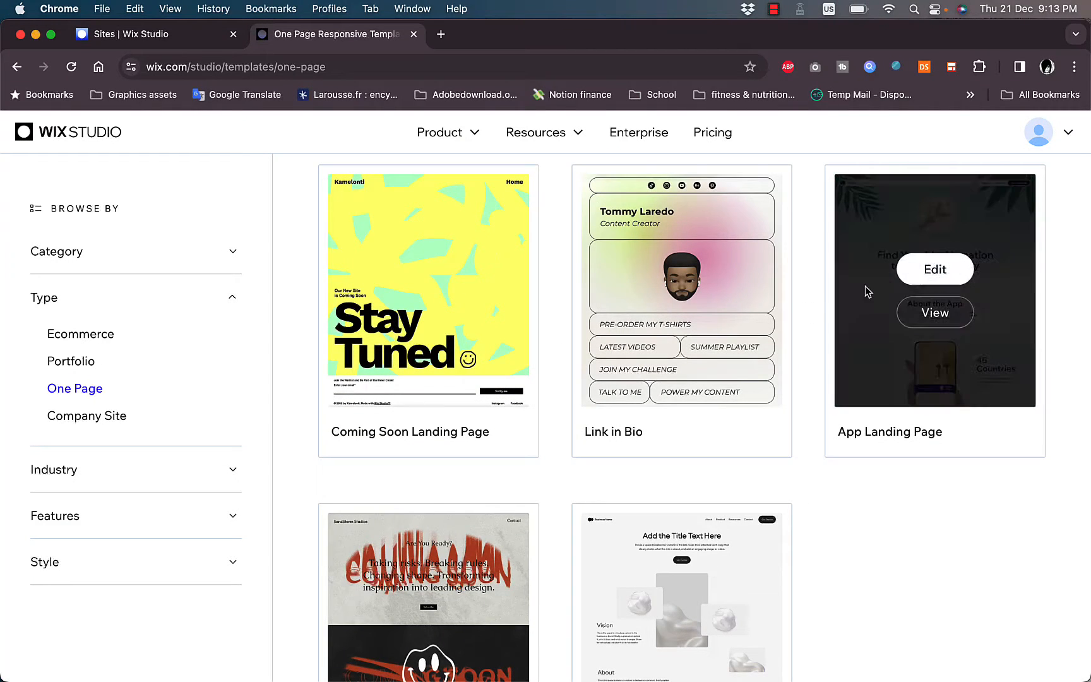
- Open the preview of the App Landing Page template and close it again
mouse_move(864, 280)
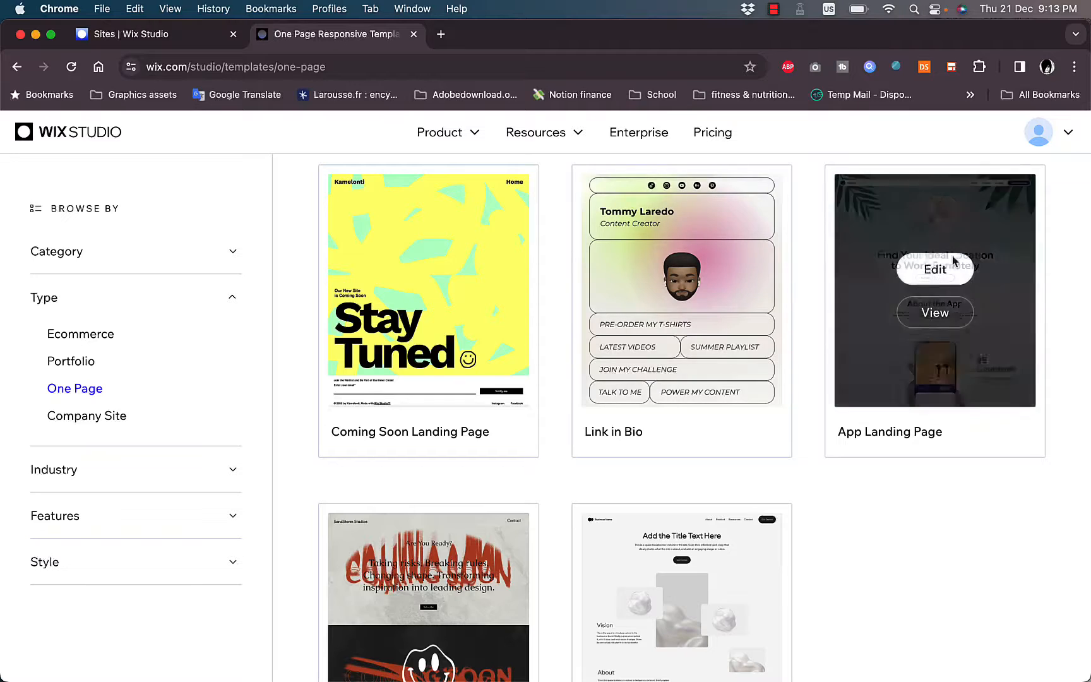
click(934, 318)
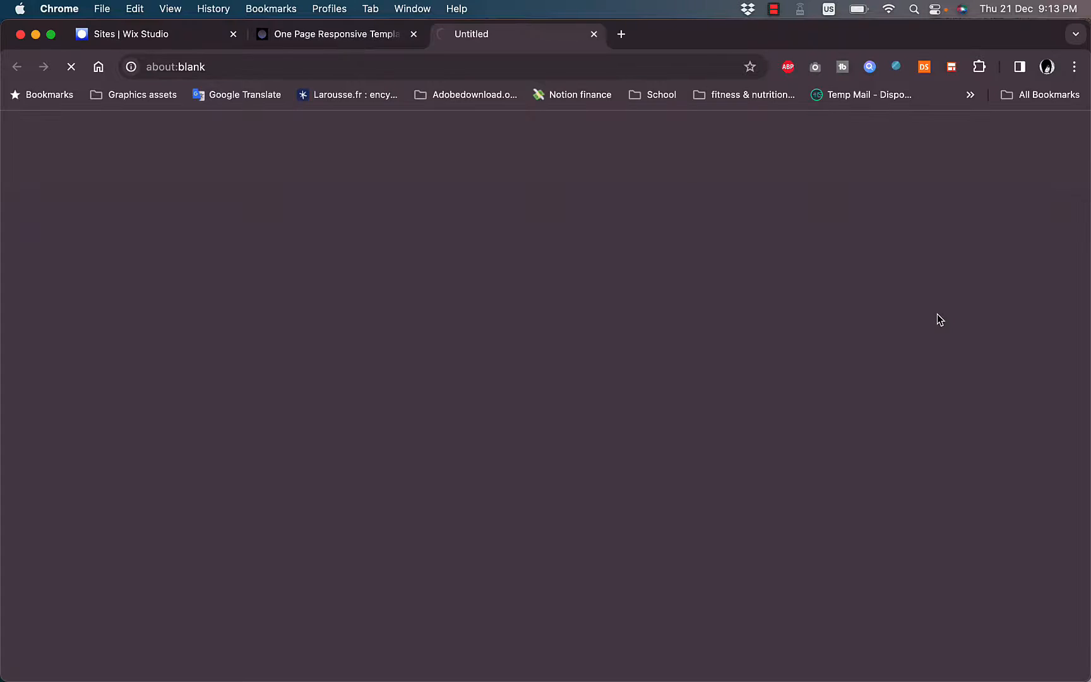
click(594, 34)
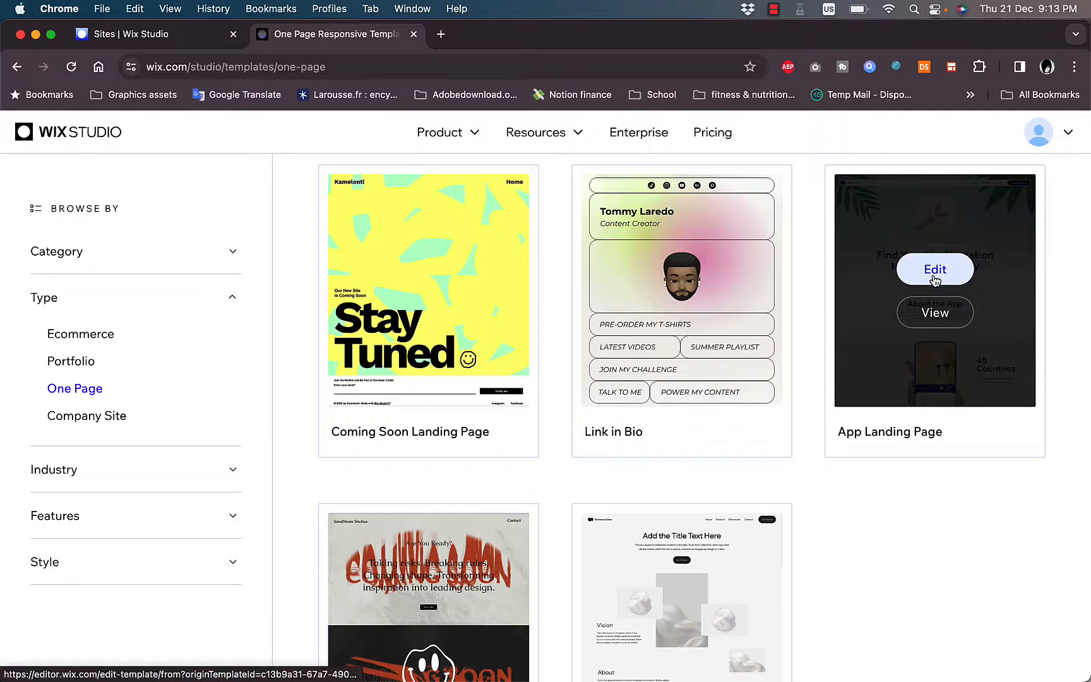
- Compare the remaining One Page templates and open the App Landing Page template for editing
scroll(943, 426, down, 5)
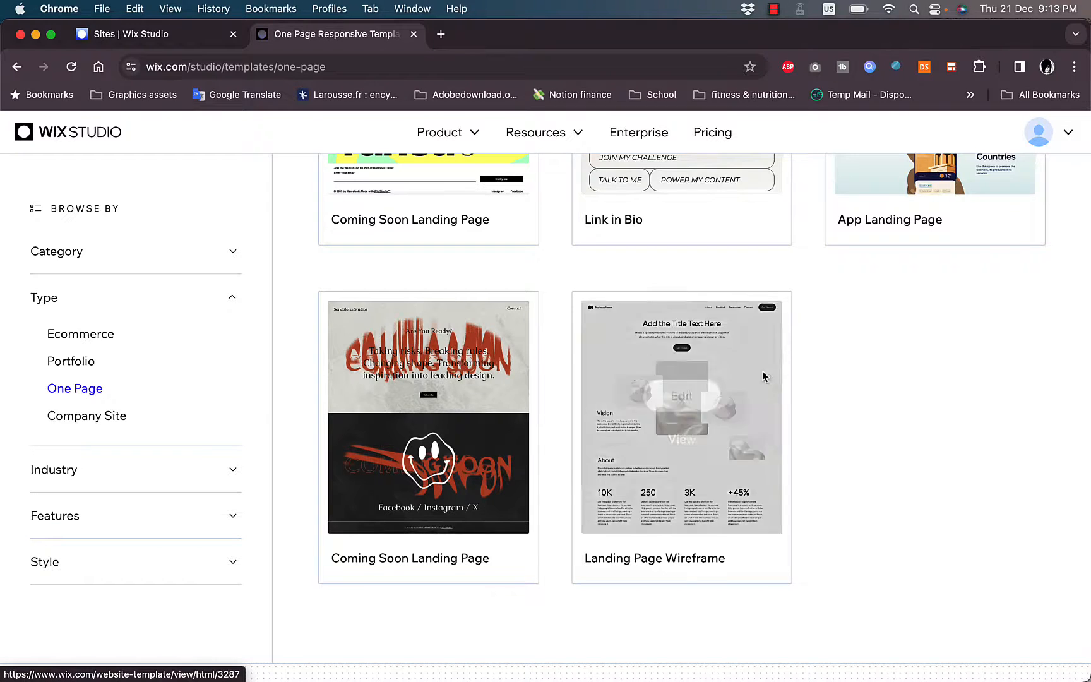
mouse_move(730, 369)
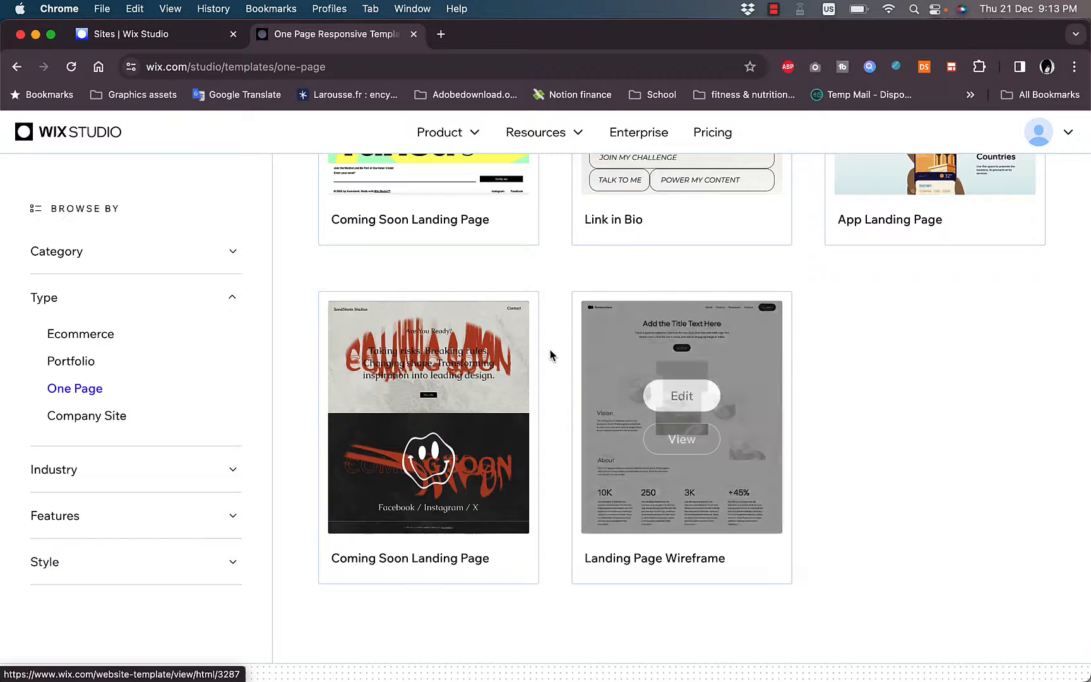
mouse_move(524, 365)
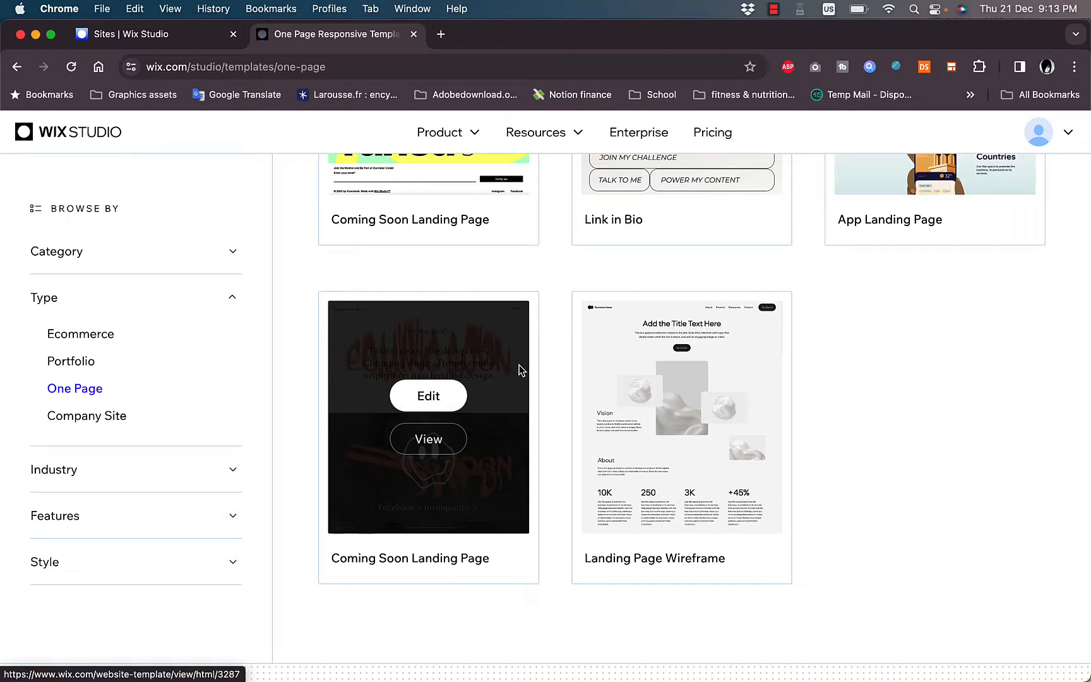
scroll(820, 353, up, 5)
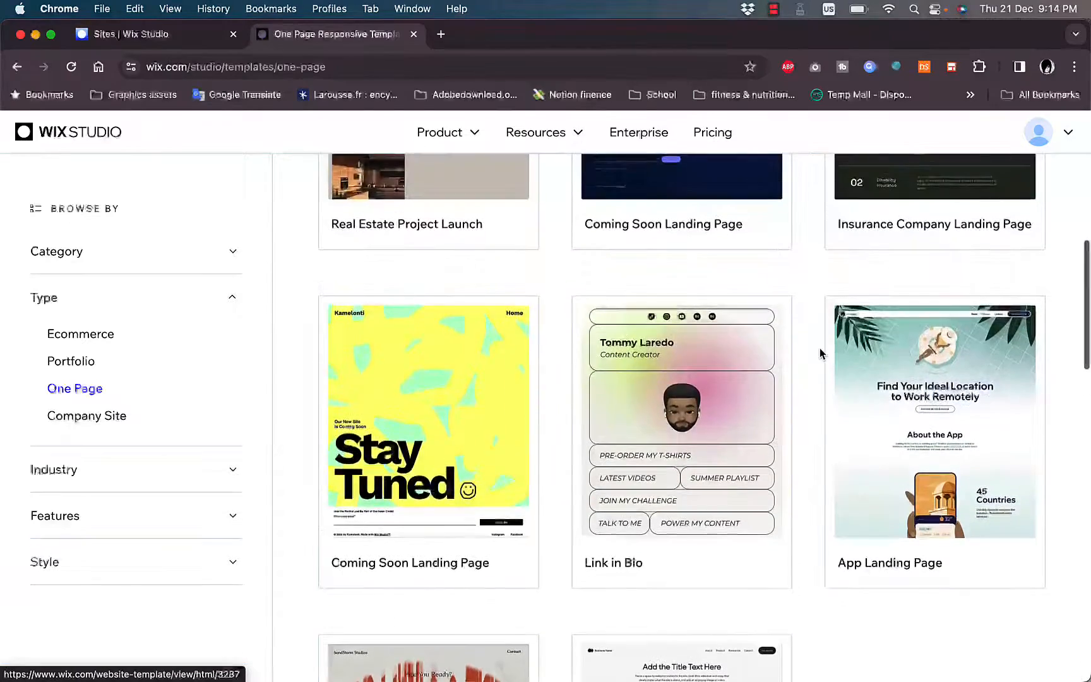
scroll(820, 353, up, 3)
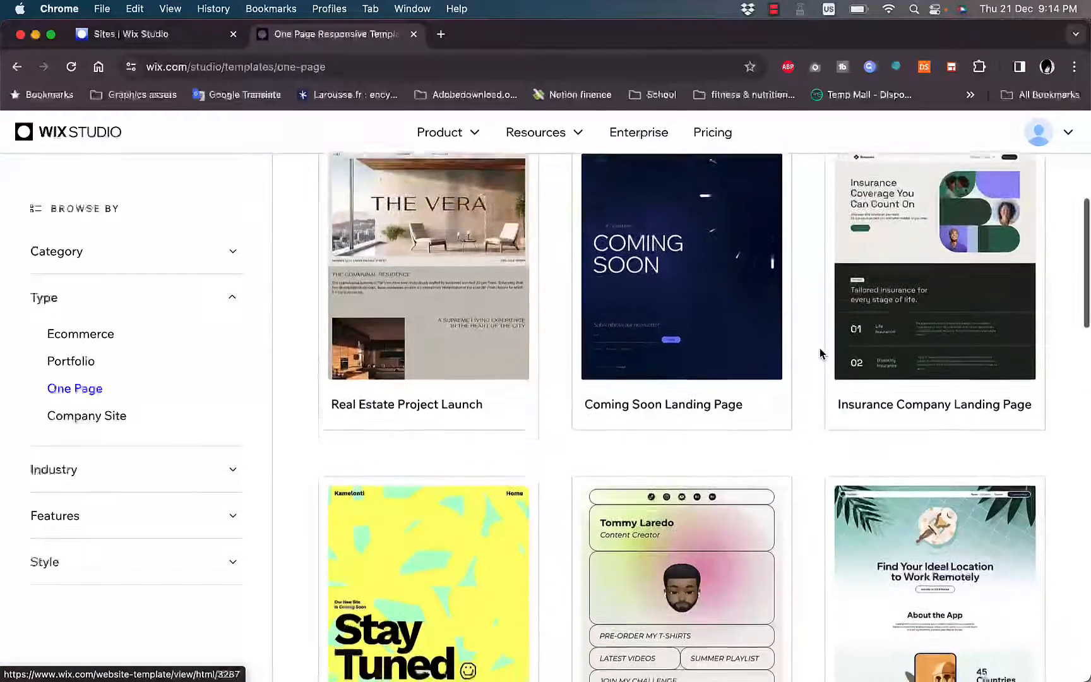
scroll(821, 353, down, 4)
mouse_move(929, 396)
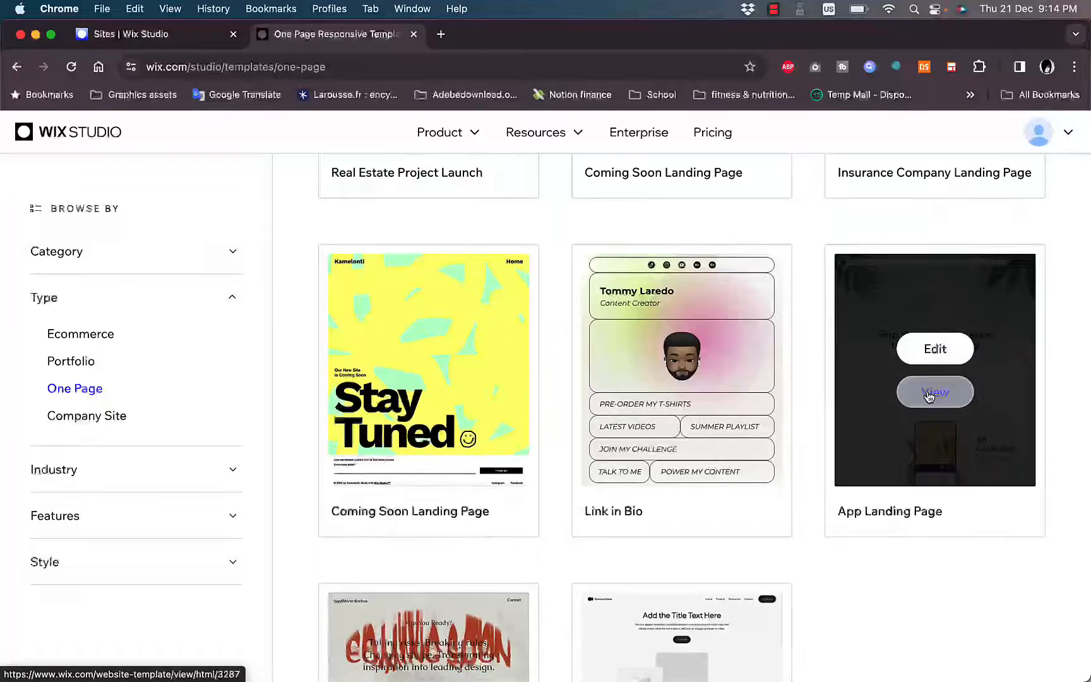
mouse_move(456, 383)
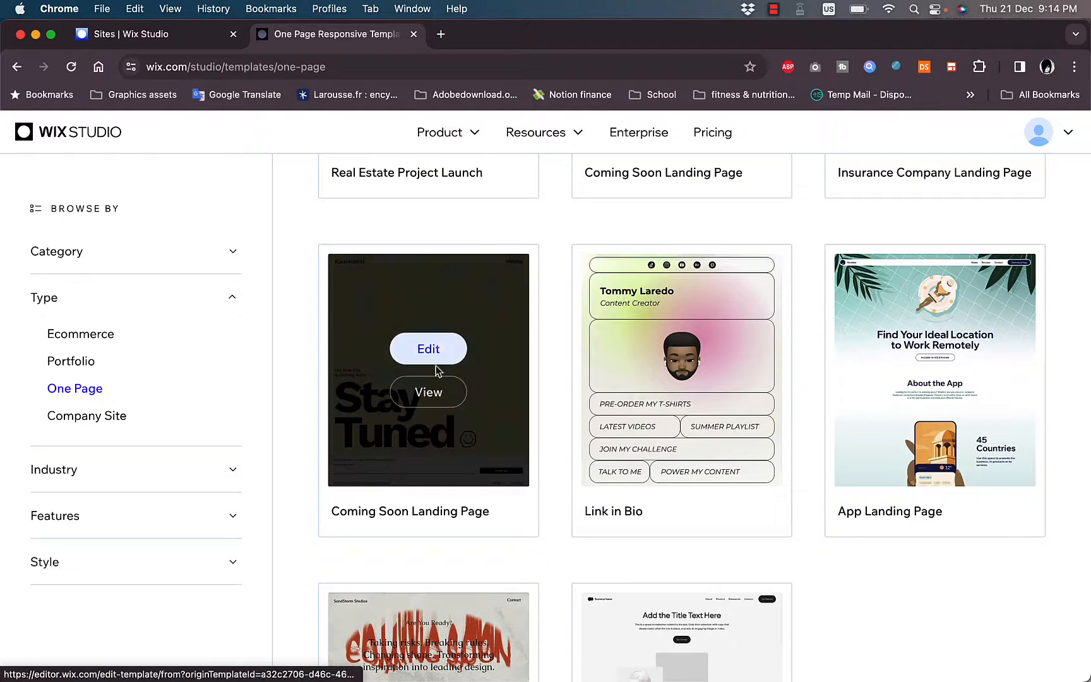
mouse_move(938, 350)
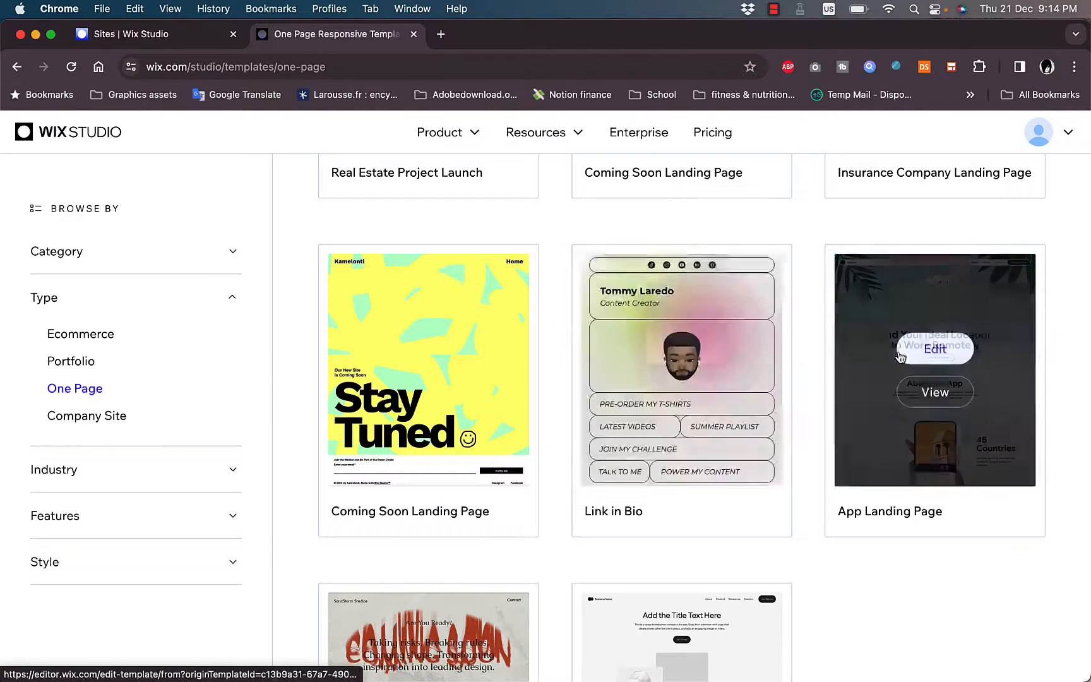
click(935, 349)
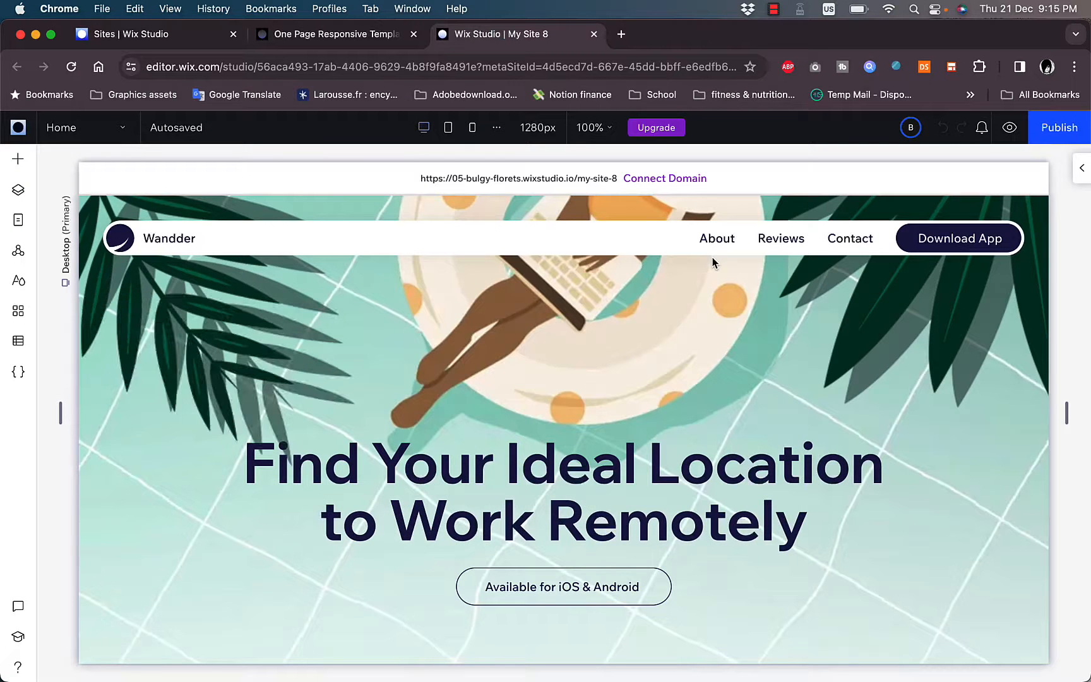
- Review the template's home page from the hero section to the footer and return to its beginning
scroll(568, 270, down, 2)
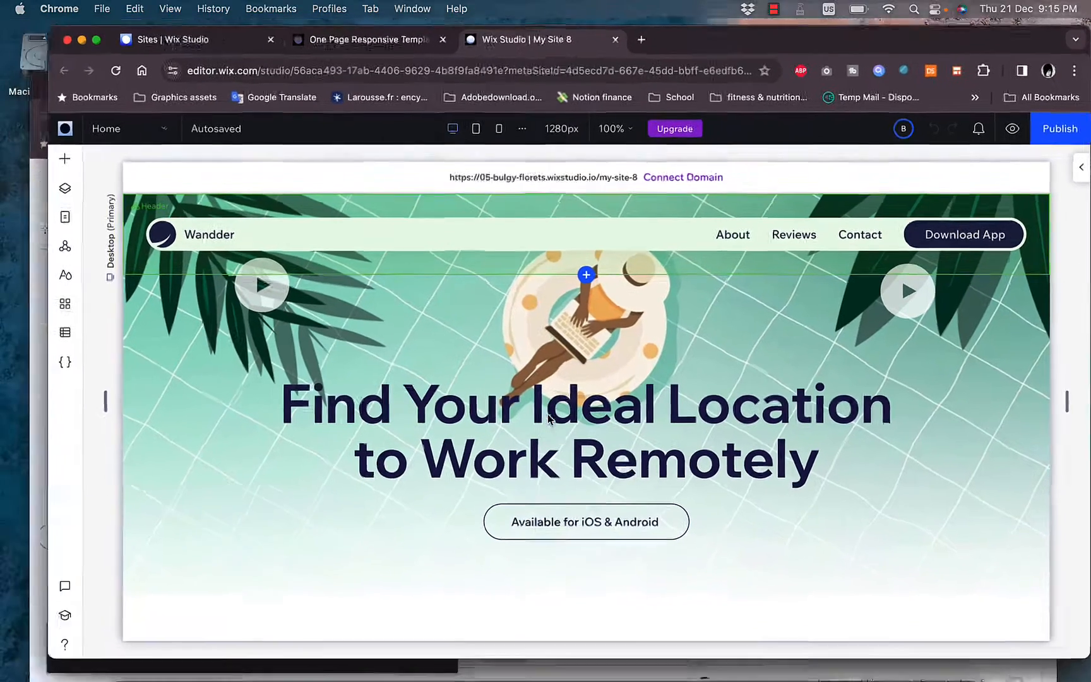
scroll(550, 420, down, 2)
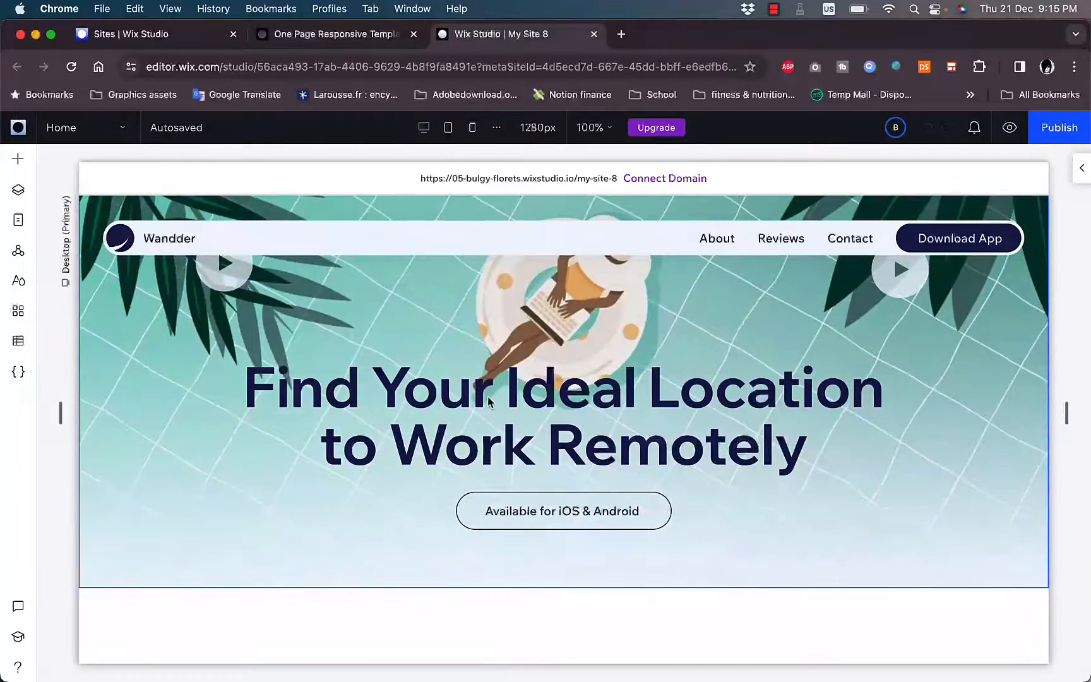
scroll(486, 398, down, 3)
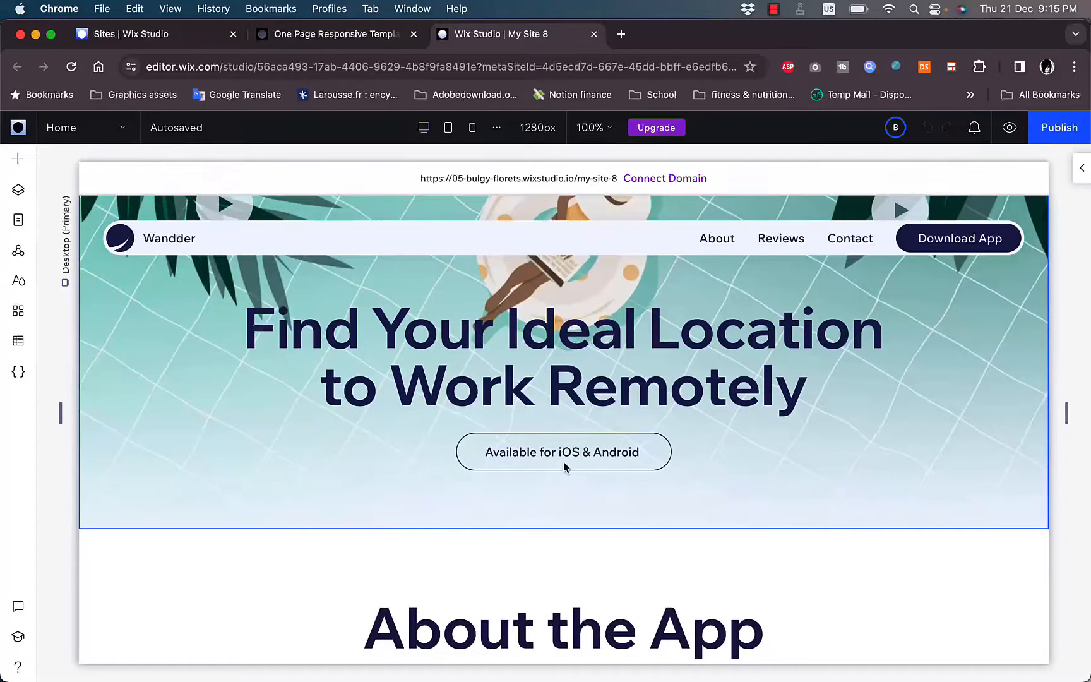
scroll(563, 462, down, 10)
scroll(562, 418, down, 20)
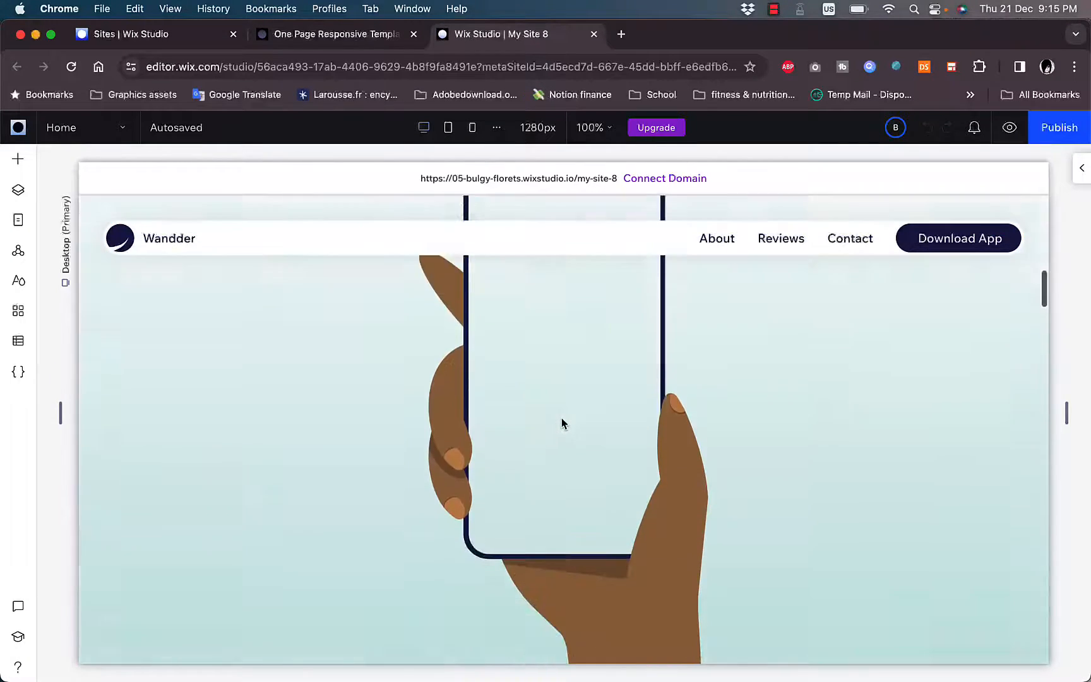
scroll(562, 418, down, 20)
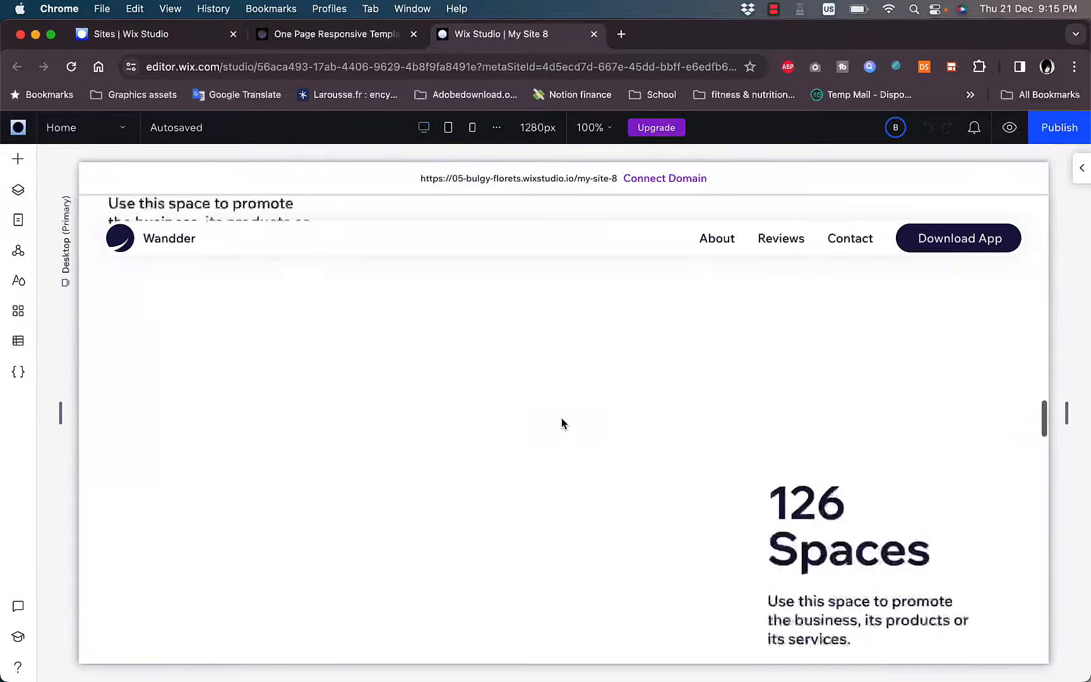
scroll(562, 418, up, 5)
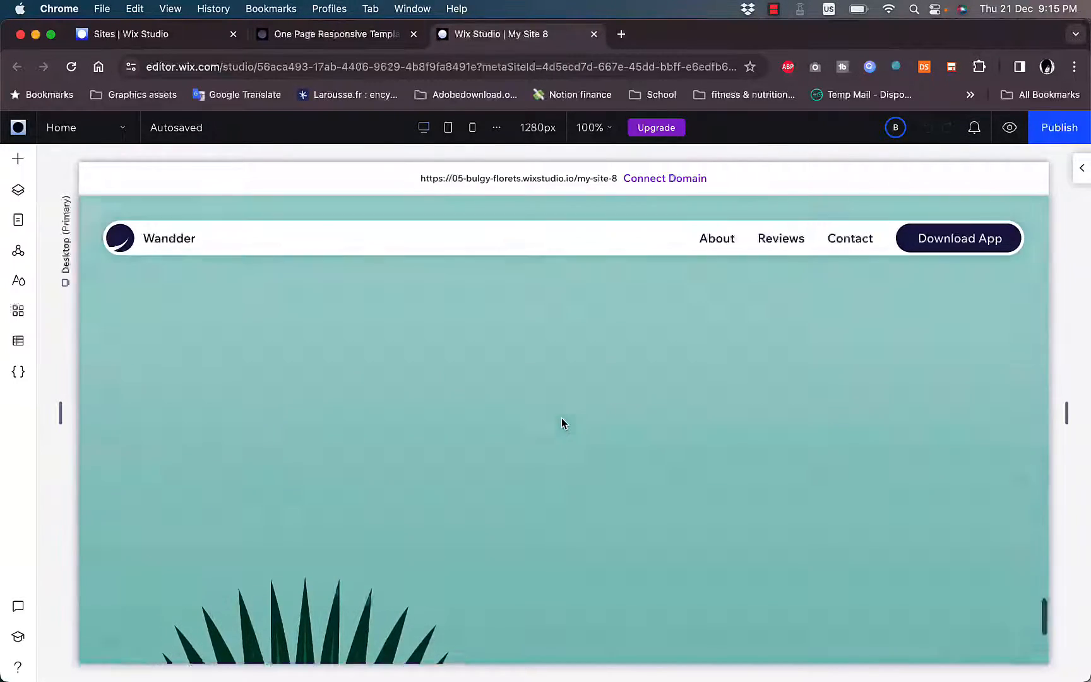
scroll(562, 418, down, 5)
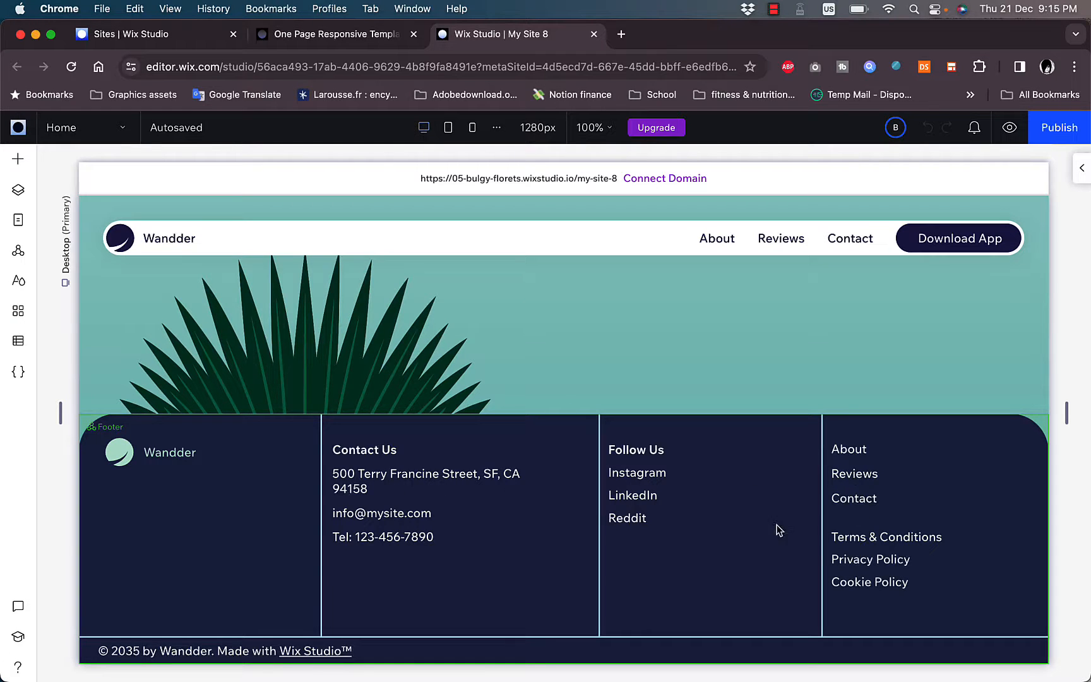
scroll(629, 465, up, 20)
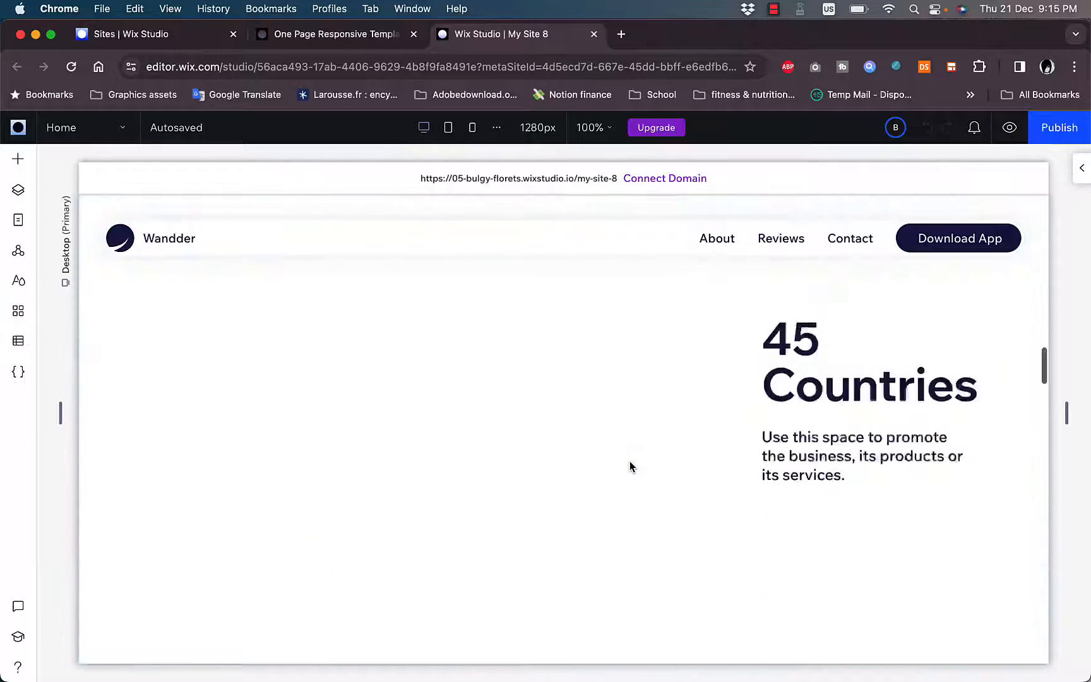
scroll(630, 465, up, 3)
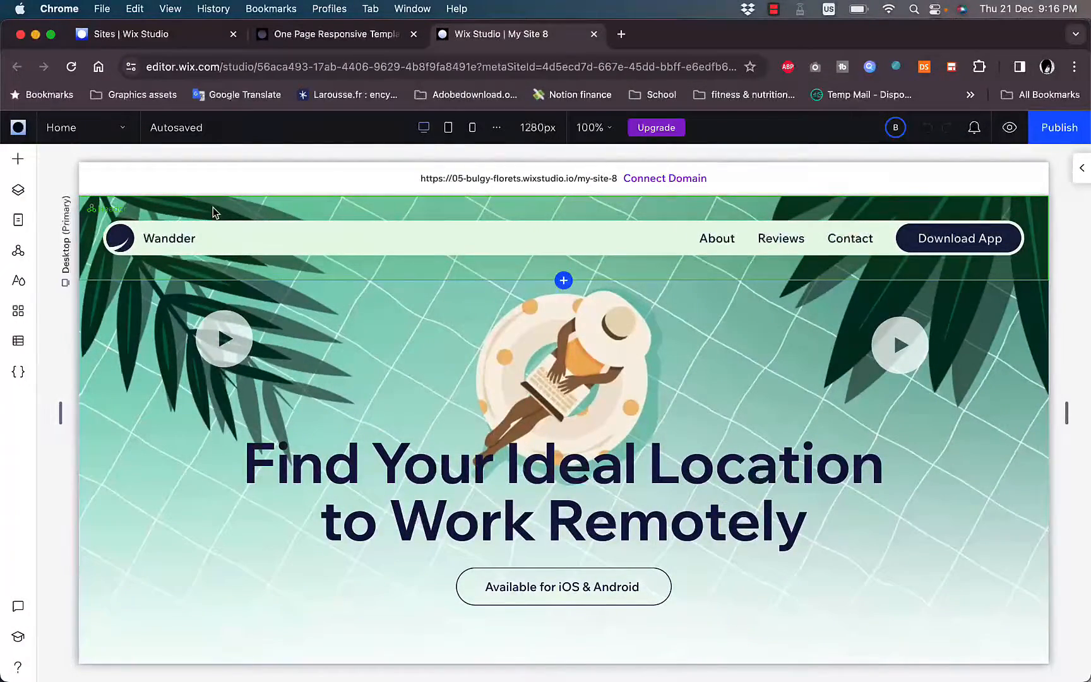
- Add the designed Welcome section "Changing the Way the World Does Business" directly below the hero section
click(19, 163)
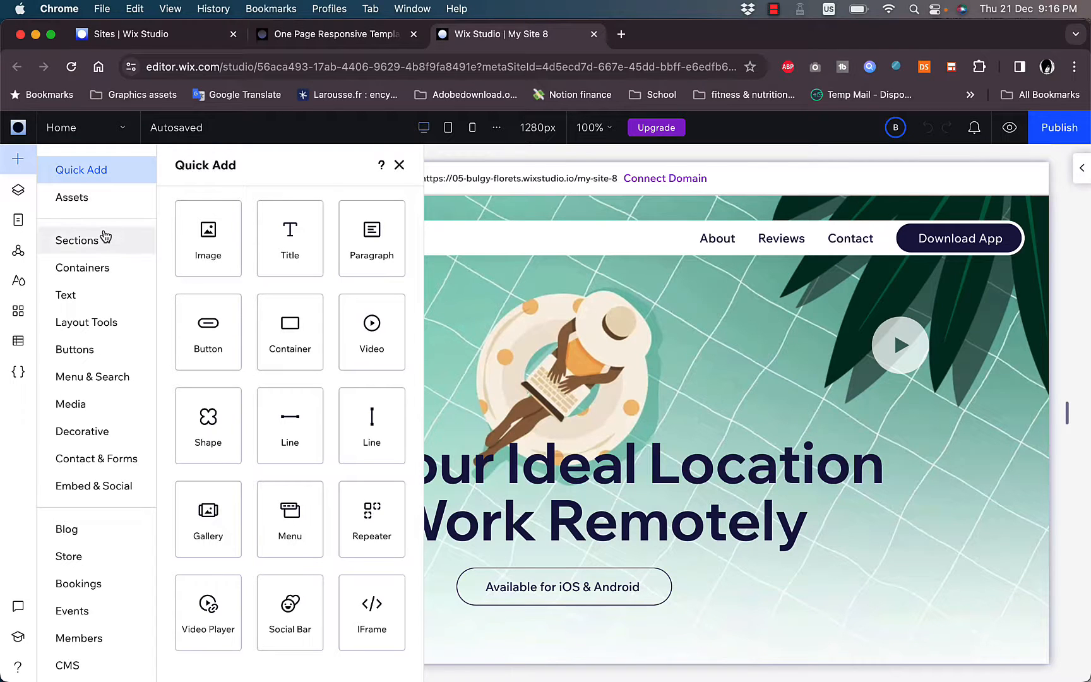
click(97, 249)
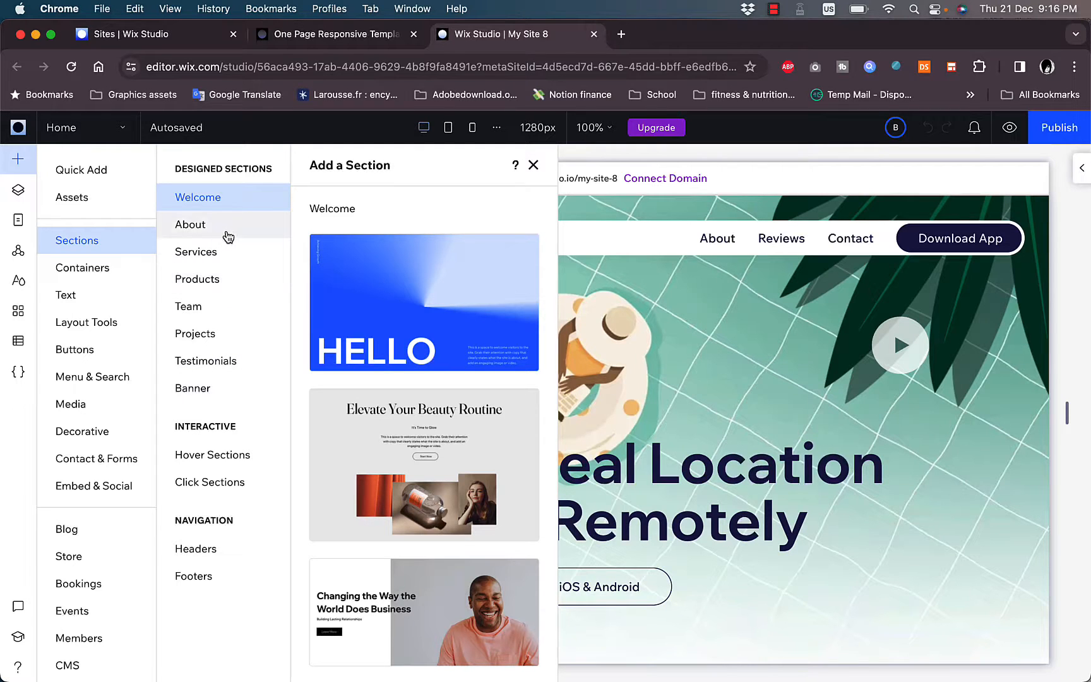
scroll(410, 326, down, 5)
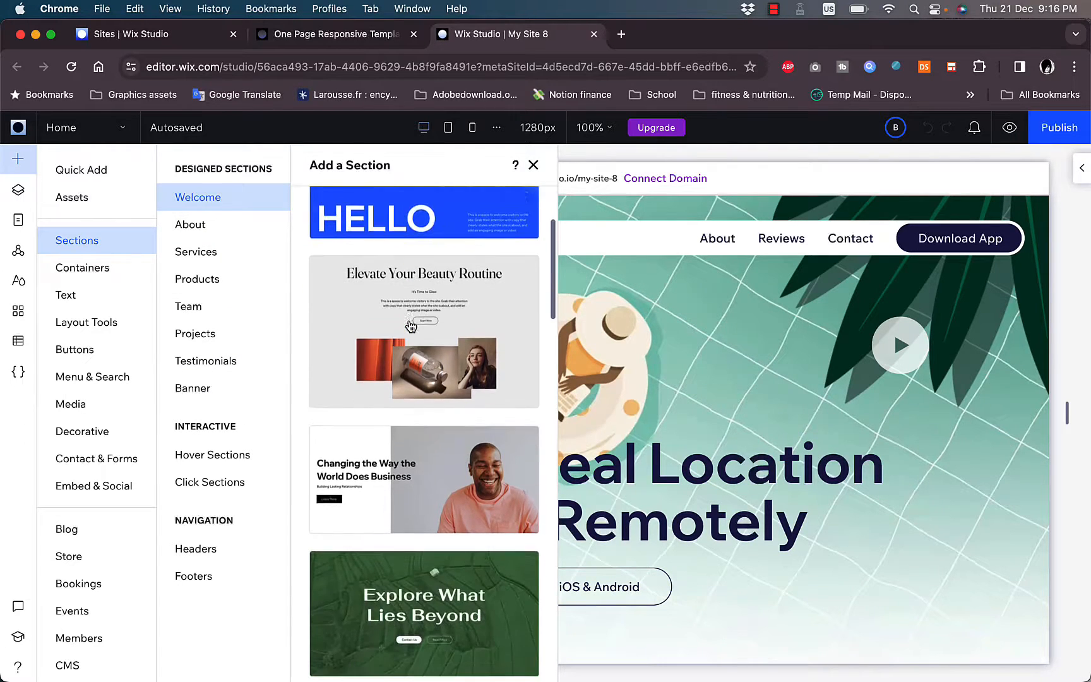
scroll(411, 326, up, 2)
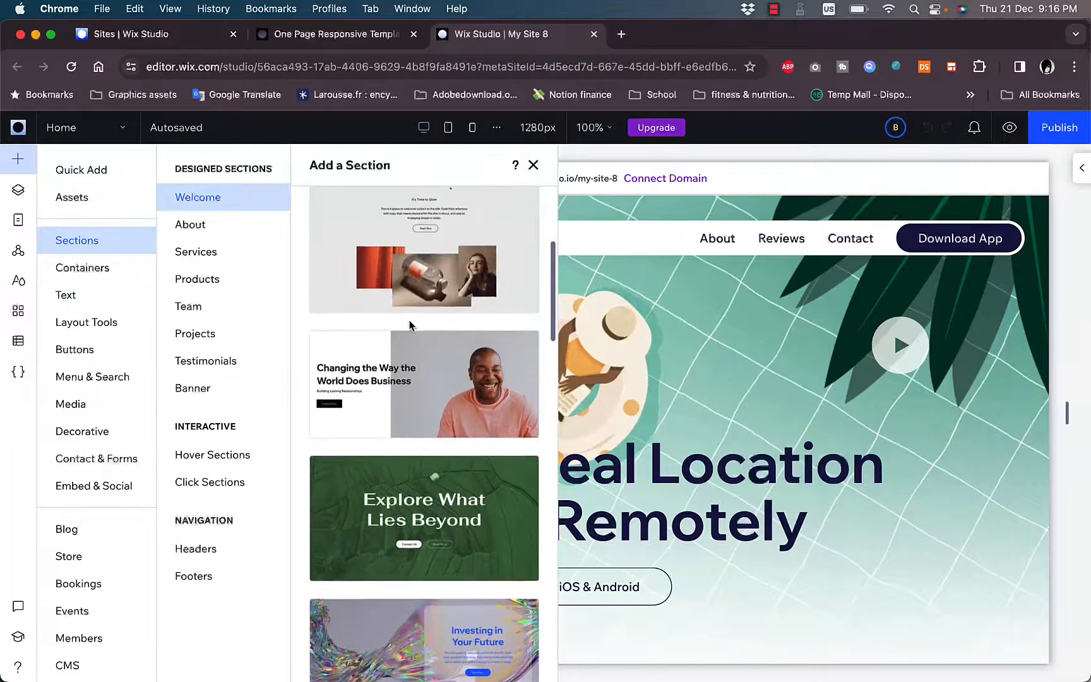
drag(406, 395, 559, 223)
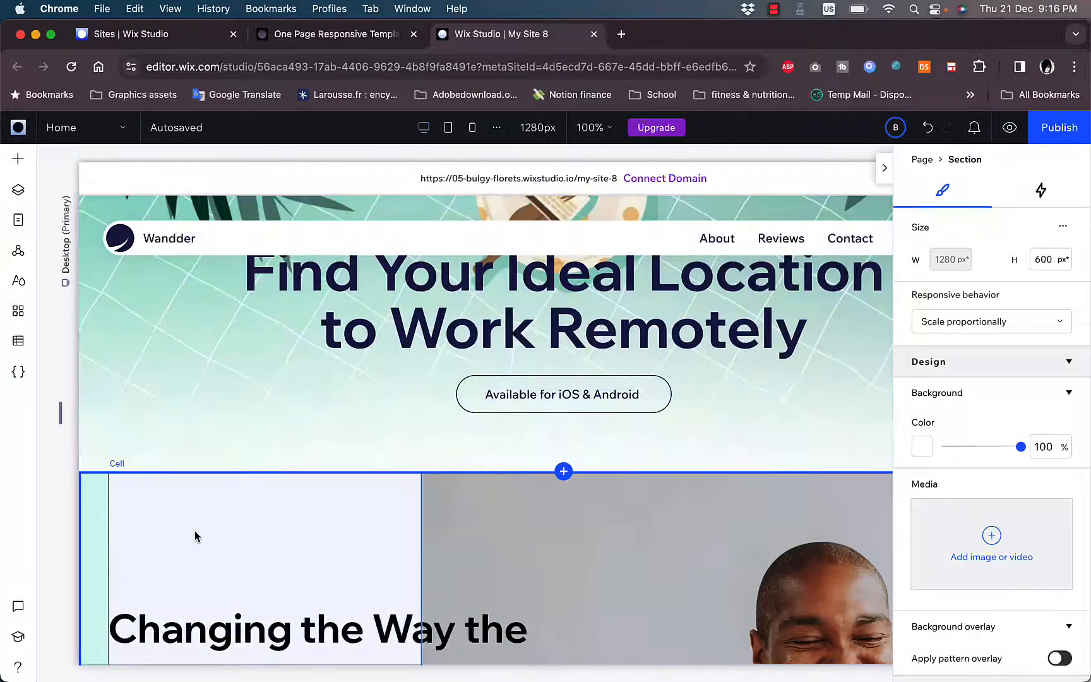
- Shorten the hero section to about 607 px high and select the image cell of the section below it
drag(195, 532, 197, 454)
click(254, 493)
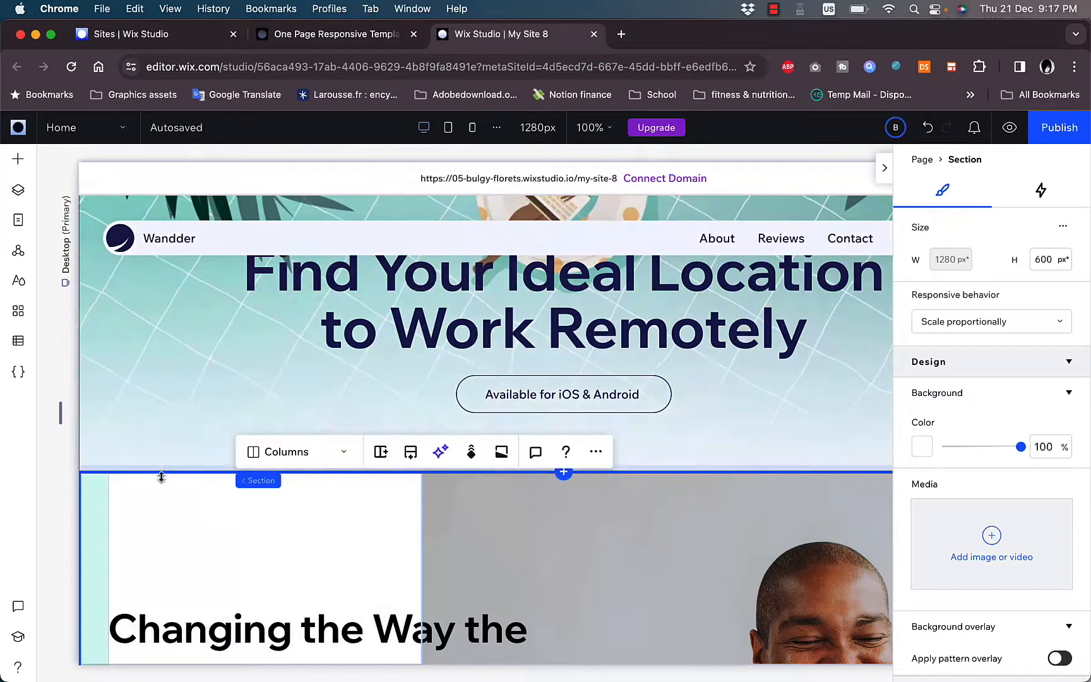
mouse_move(161, 472)
mouse_down()
mouse_move(163, 382)
mouse_move(162, 461)
mouse_up()
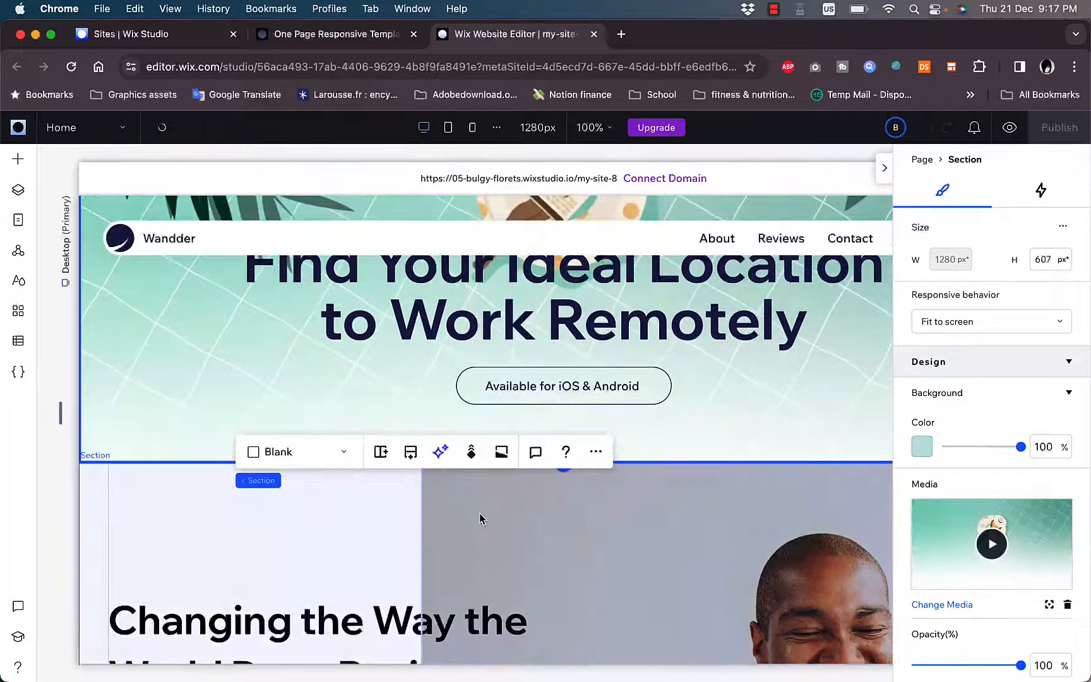
click(590, 519)
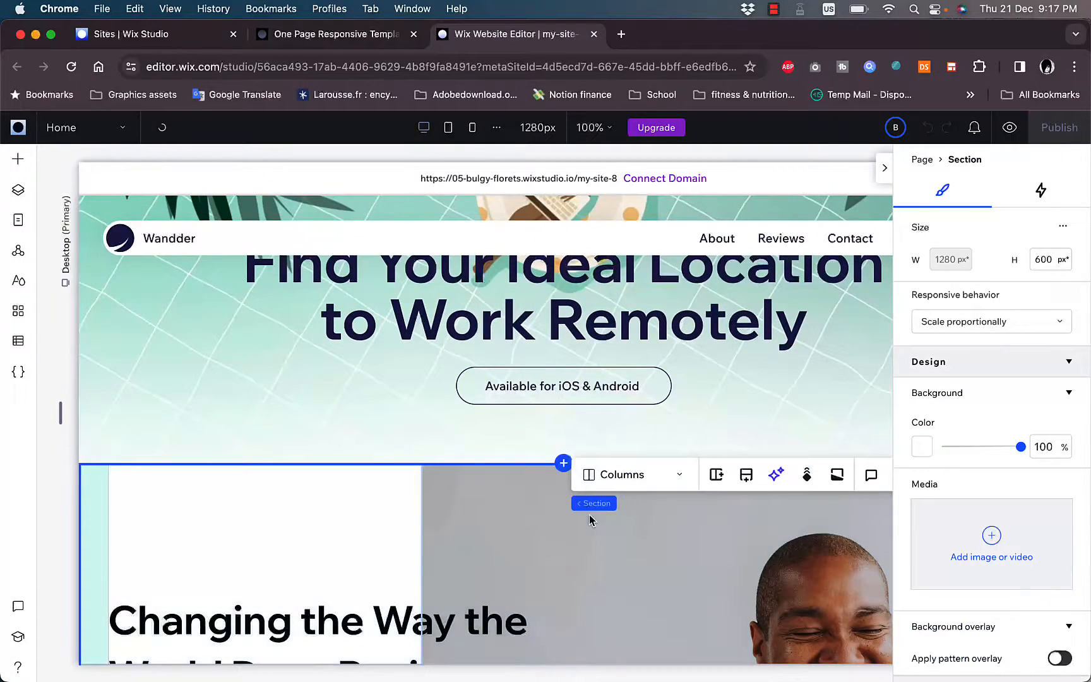
click(517, 529)
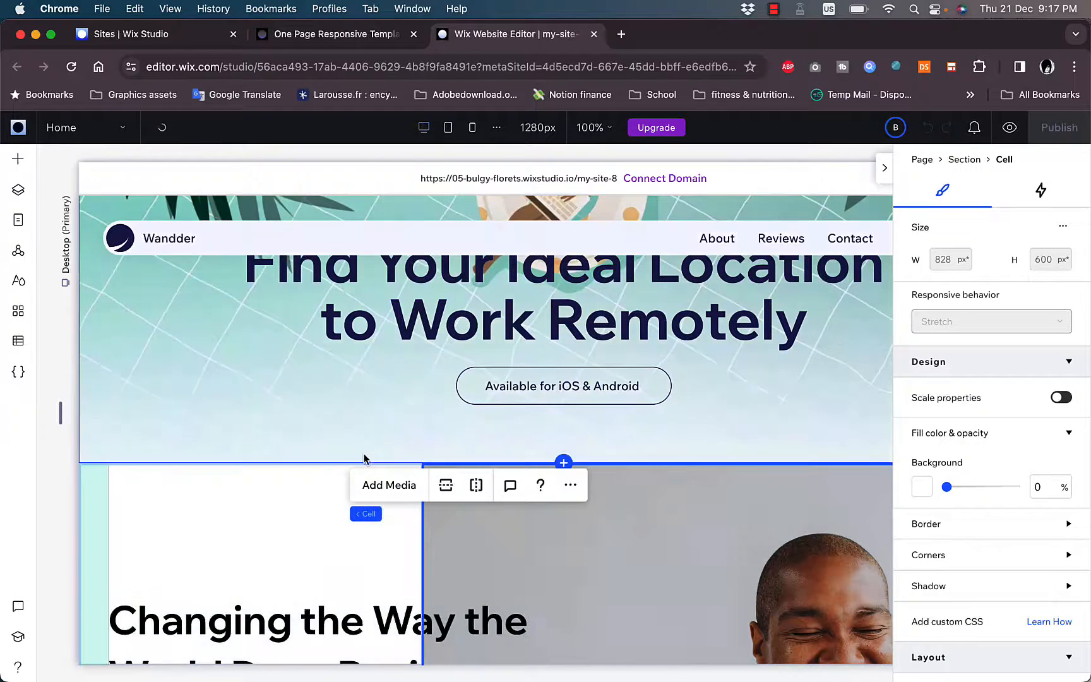
- Rename the About item of the header's horizontal menu to "About us"
scroll(619, 484, up, 3)
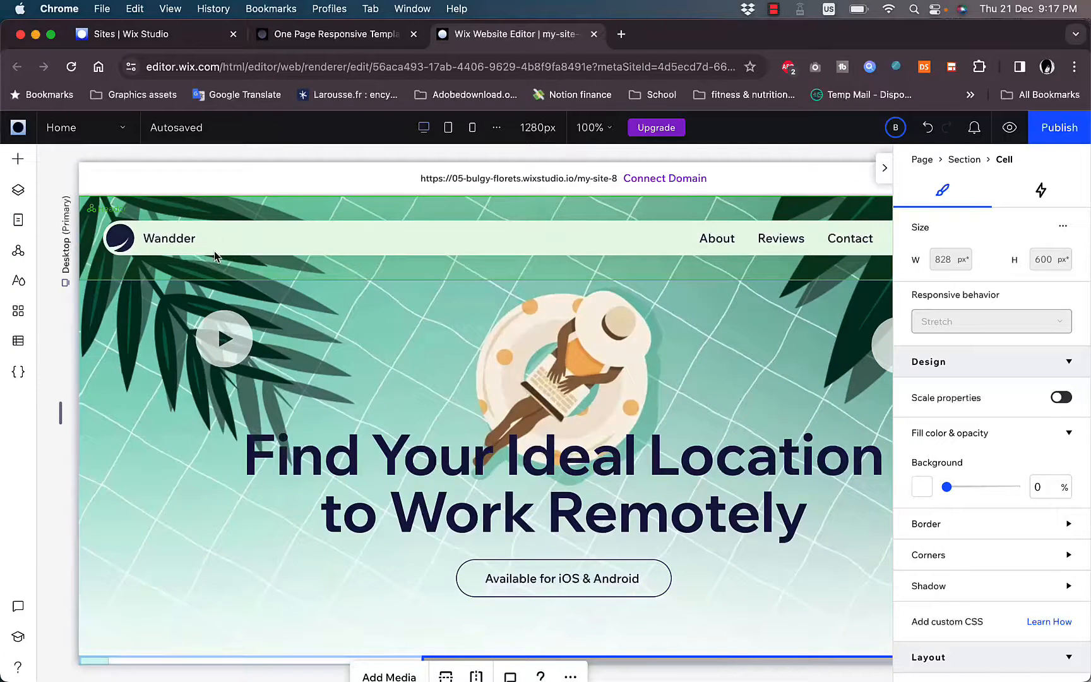
click(250, 254)
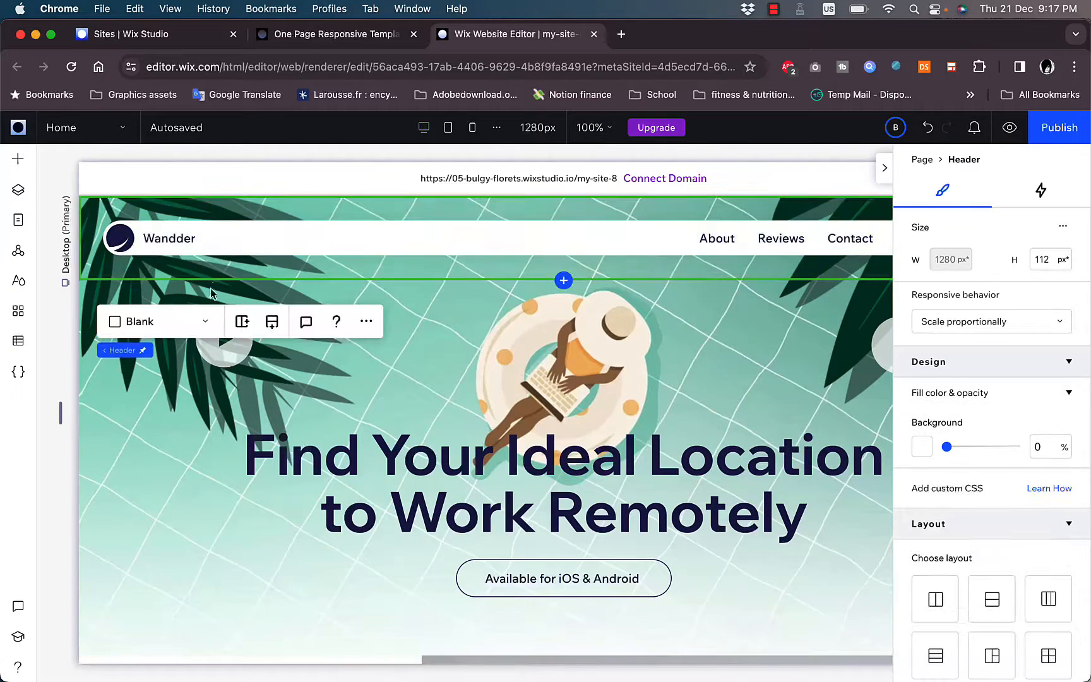
click(722, 238)
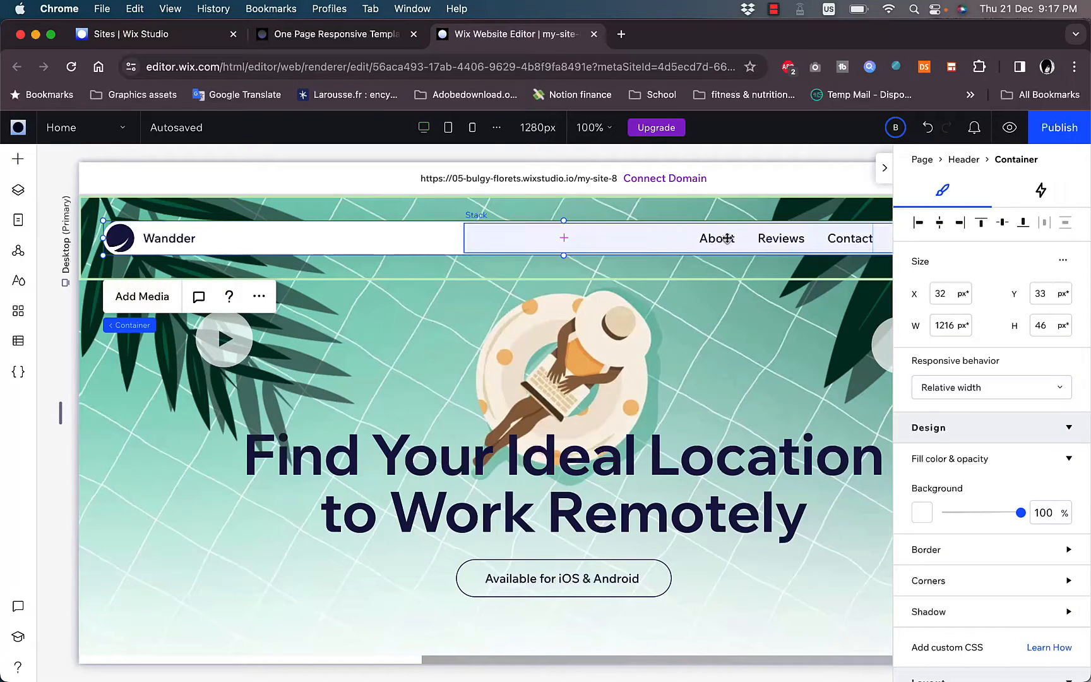
click(728, 238)
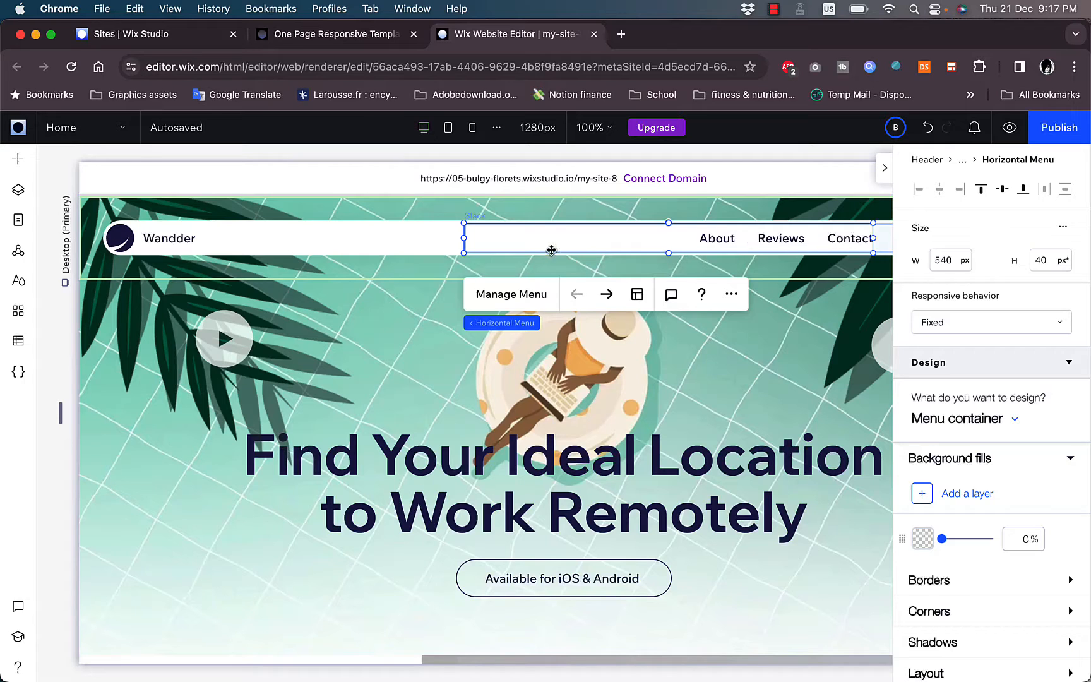
click(527, 295)
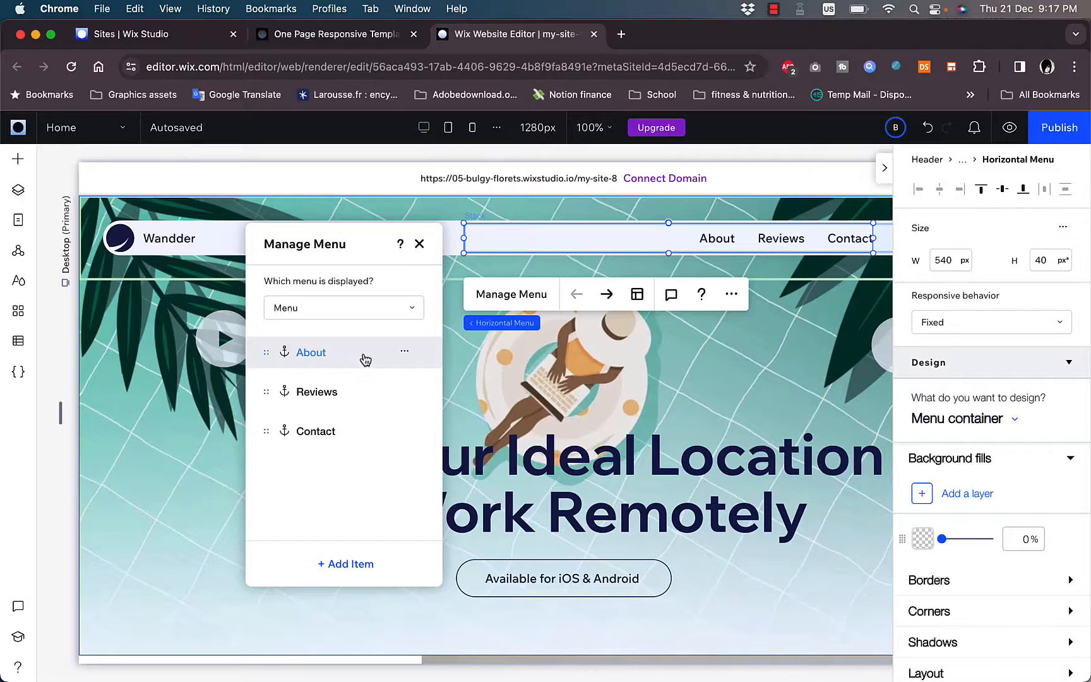
click(403, 355)
click(453, 398)
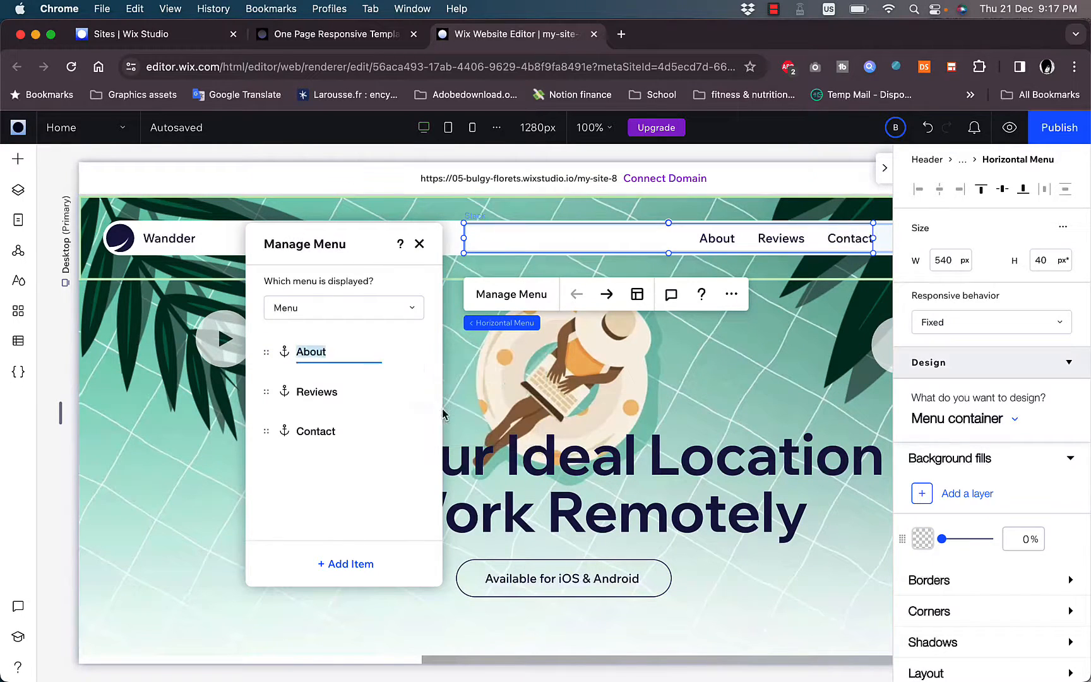
click(349, 357)
click(368, 455)
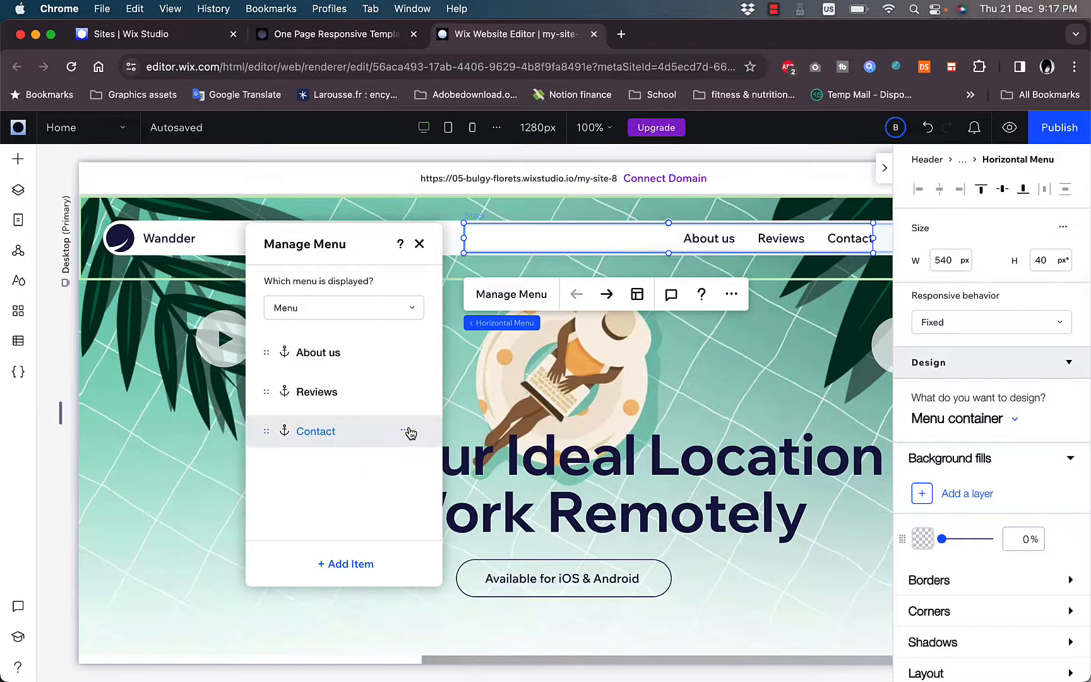
- Remove Contact from the header menu and move the menu closer to the site name
click(408, 430)
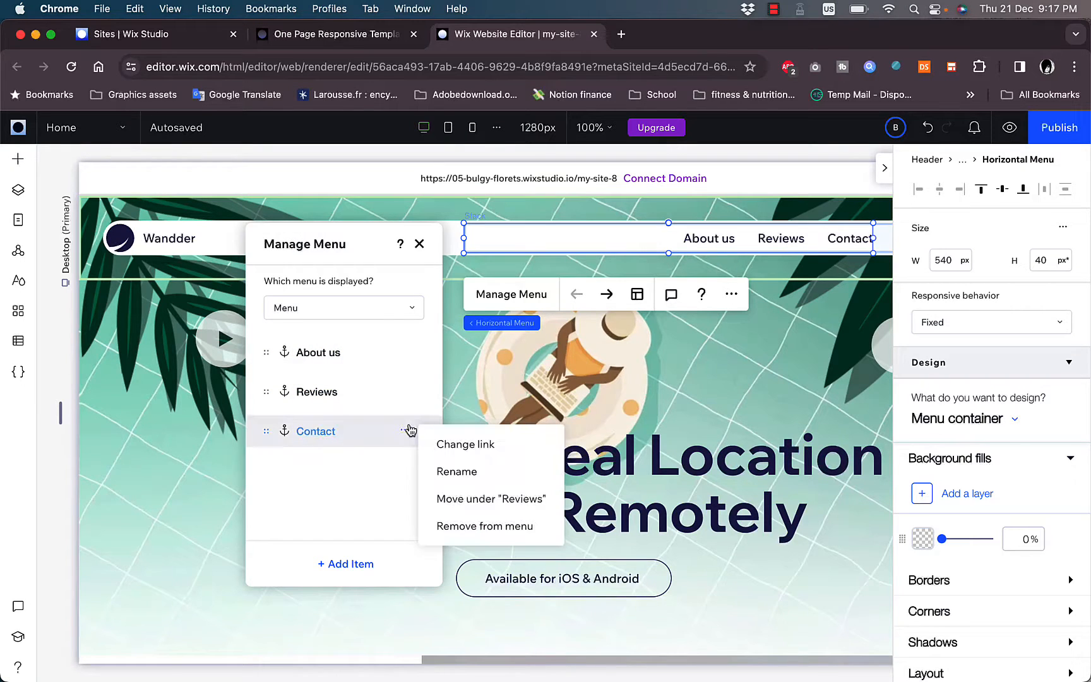
click(477, 530)
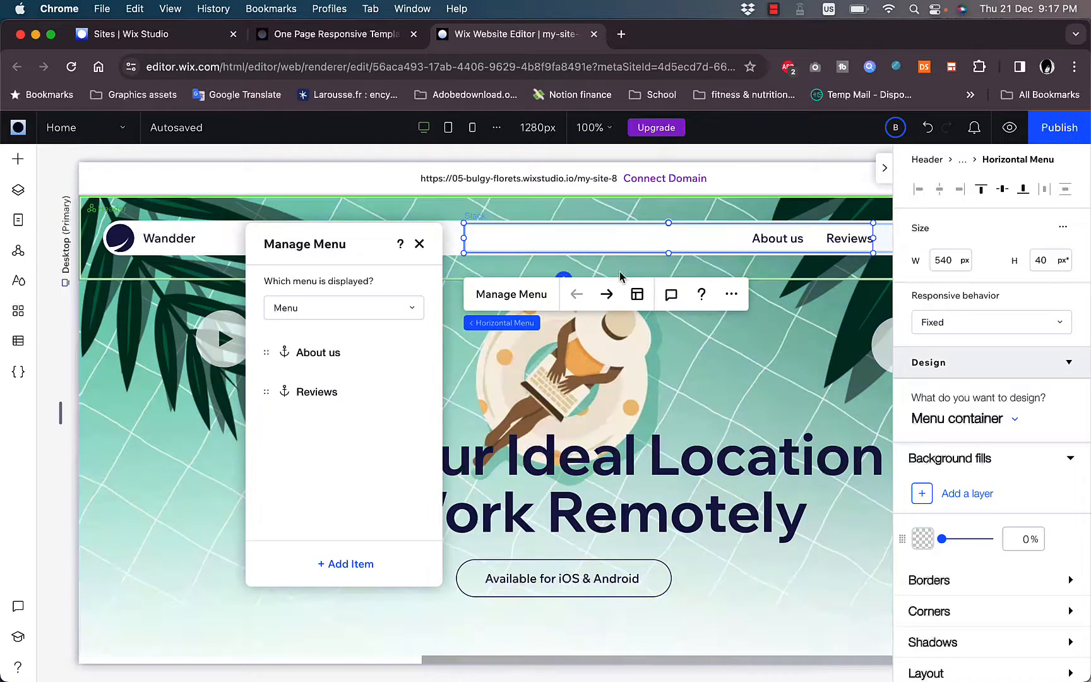
drag(634, 239, 499, 266)
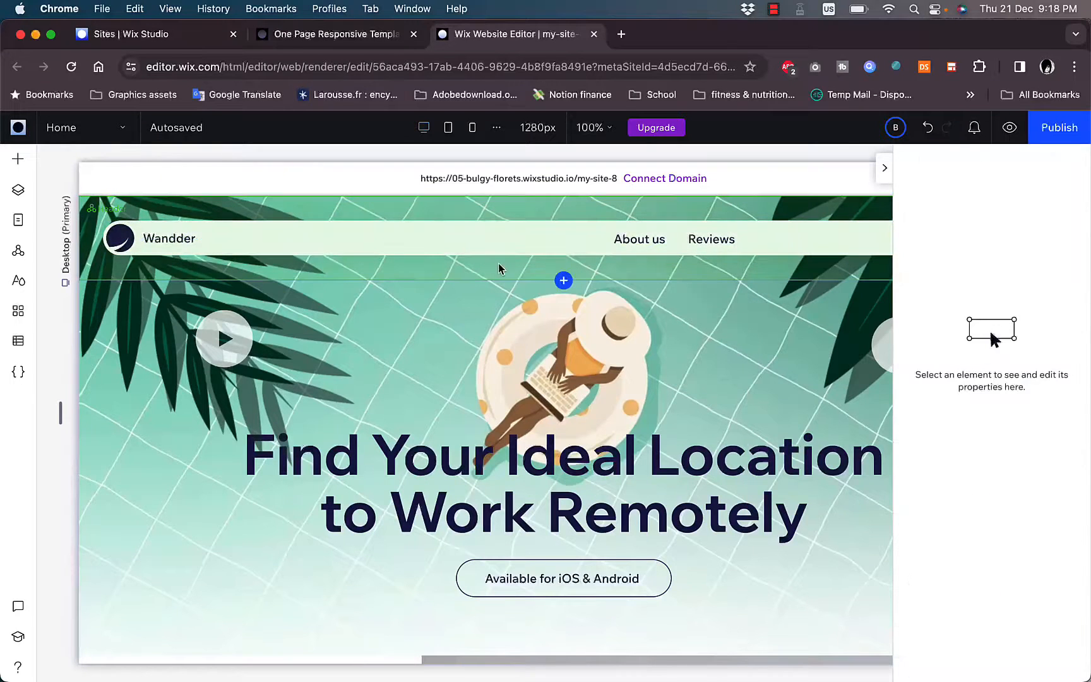
- Select the logo in the header and open the vector art library for replacing it
click(122, 240)
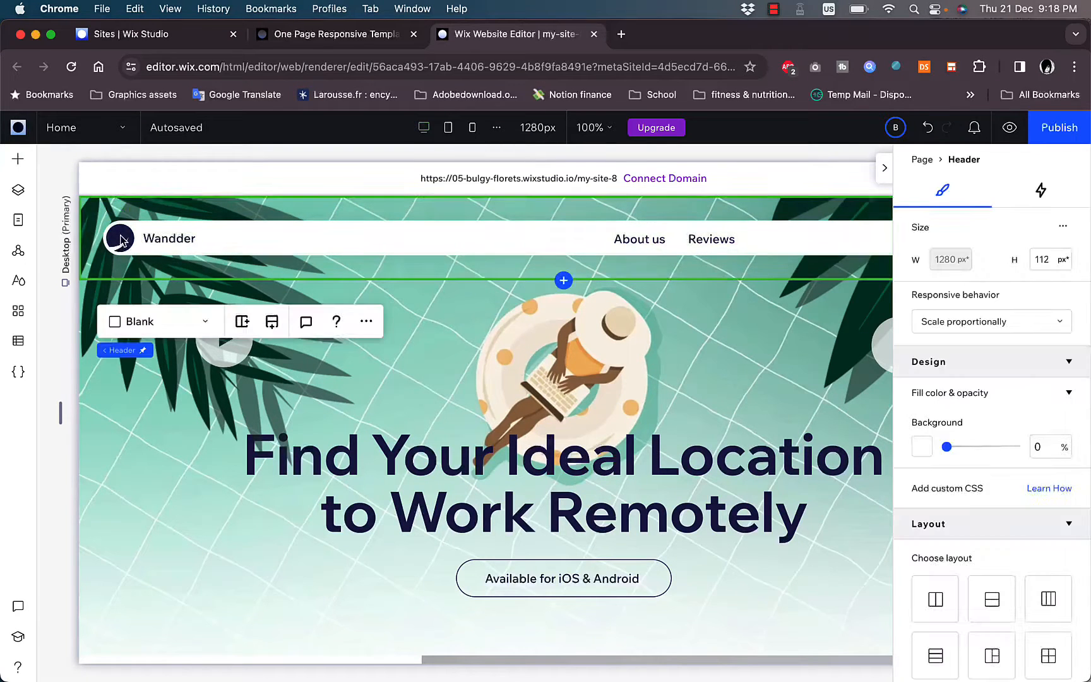
click(122, 240)
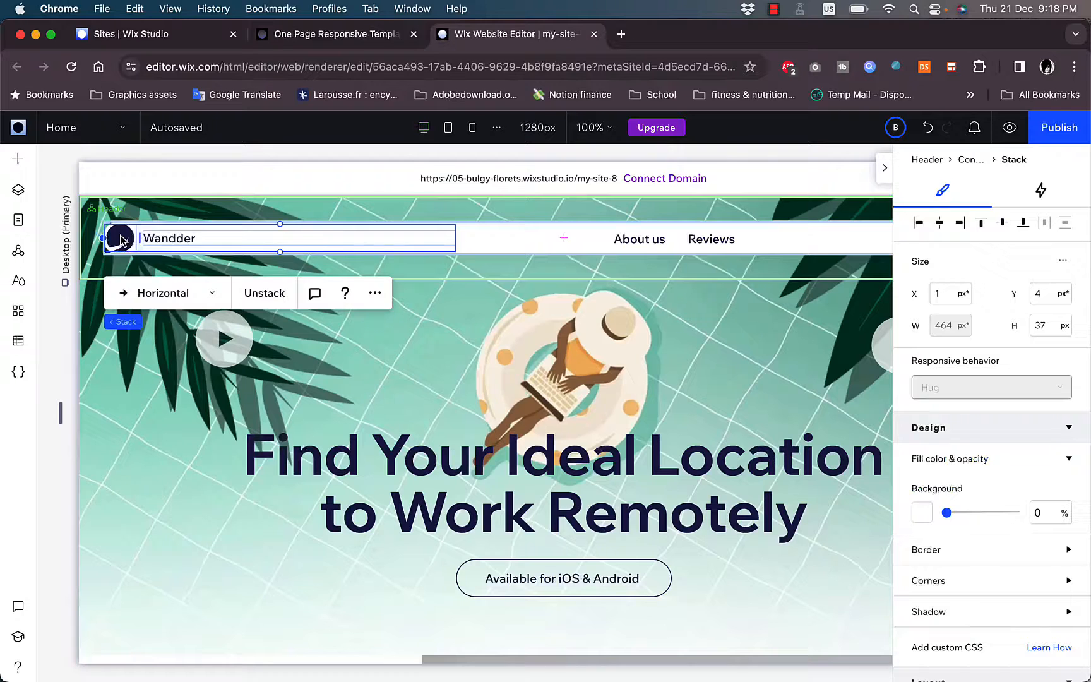
click(122, 240)
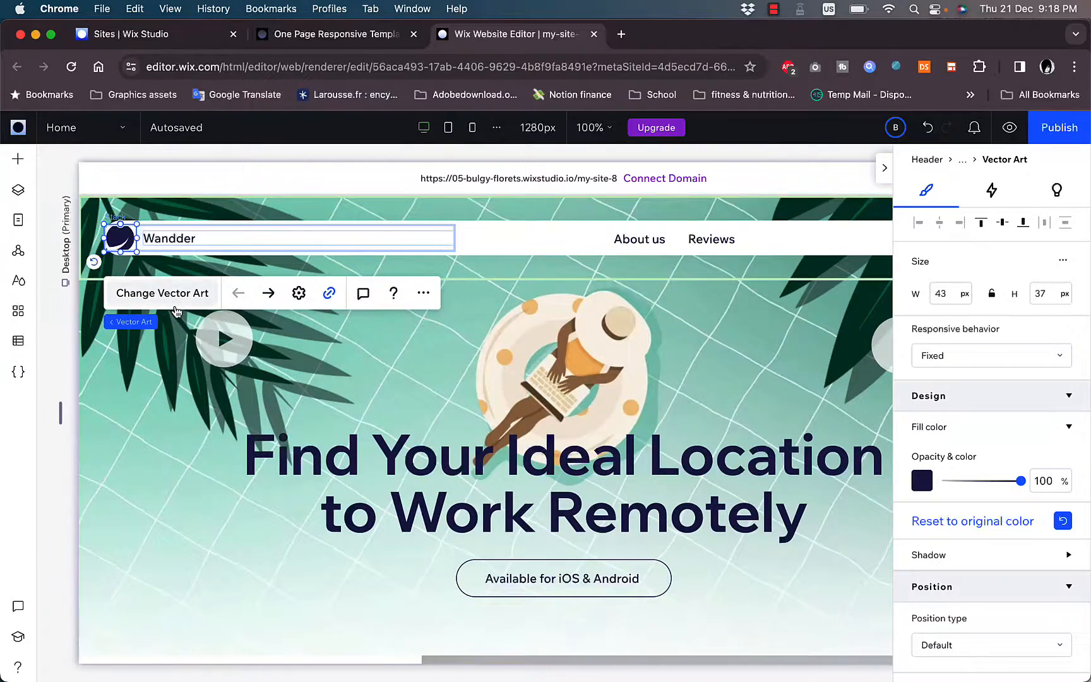
click(162, 293)
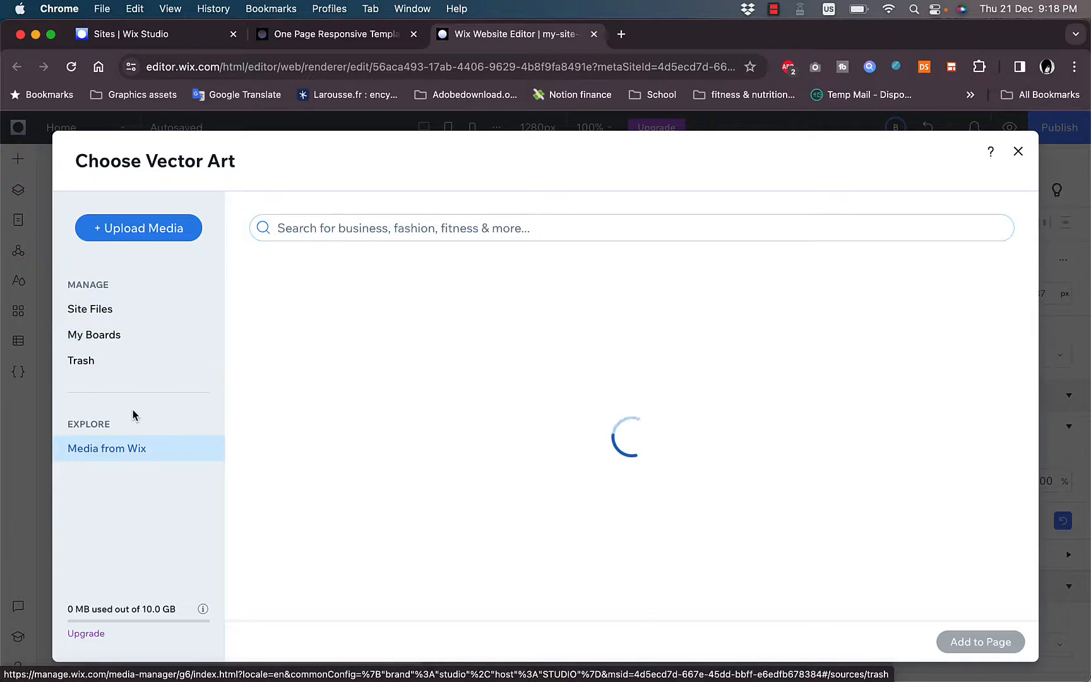
- Try to upload "Creative Color Brushstroke Lettering Logo (1).png" from the Downloads folder as the new logo
click(143, 228)
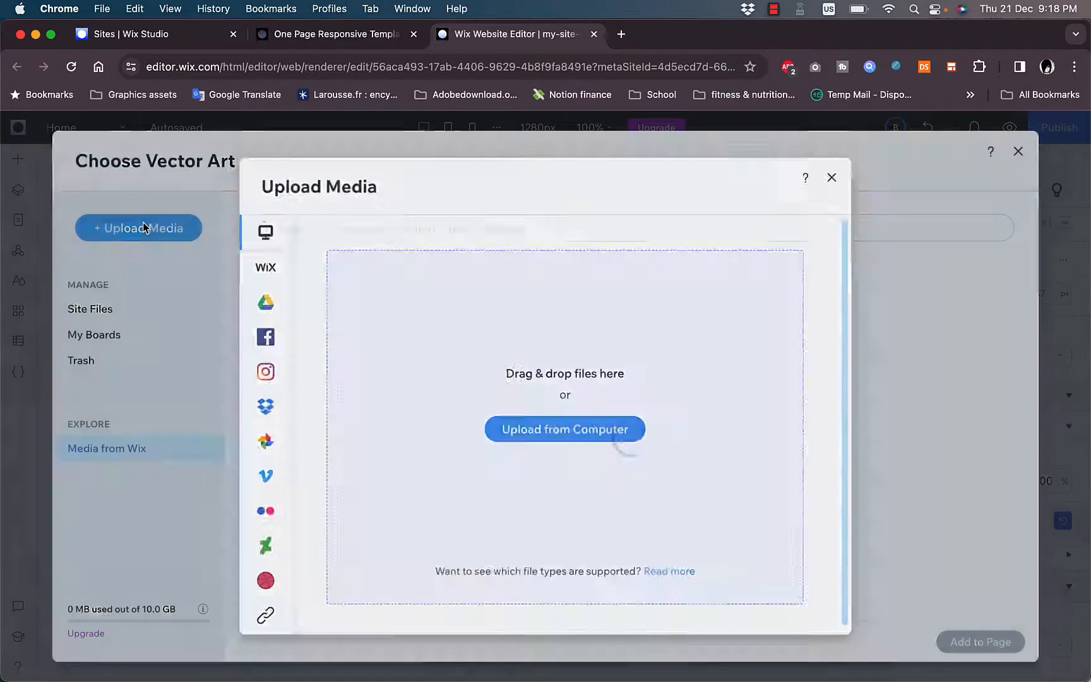
click(559, 433)
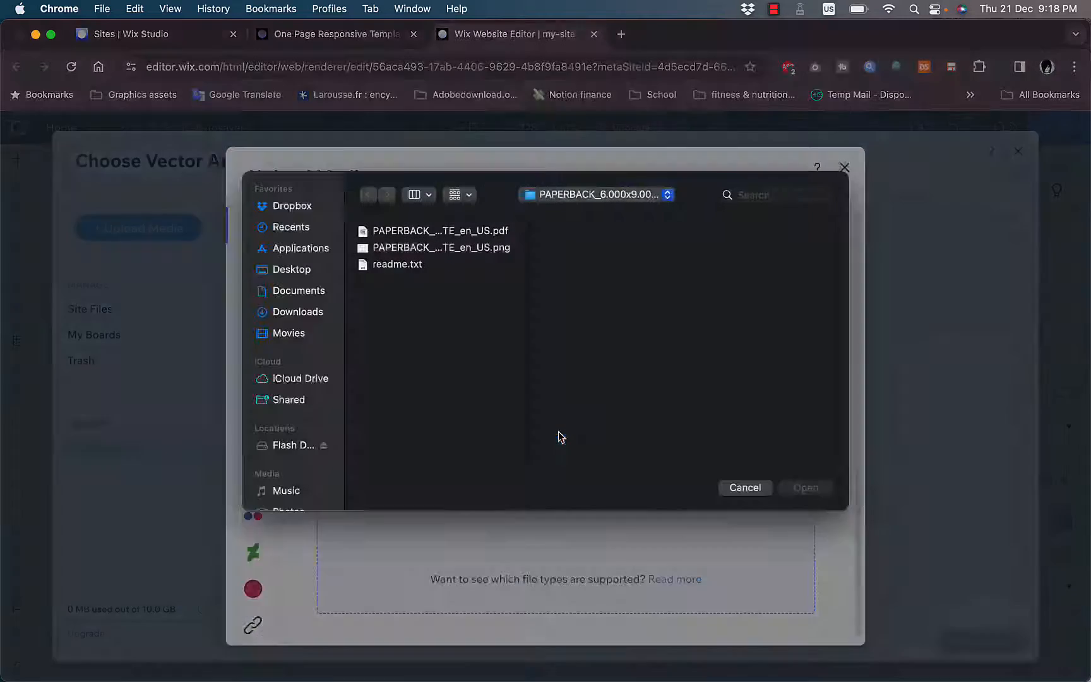
click(296, 324)
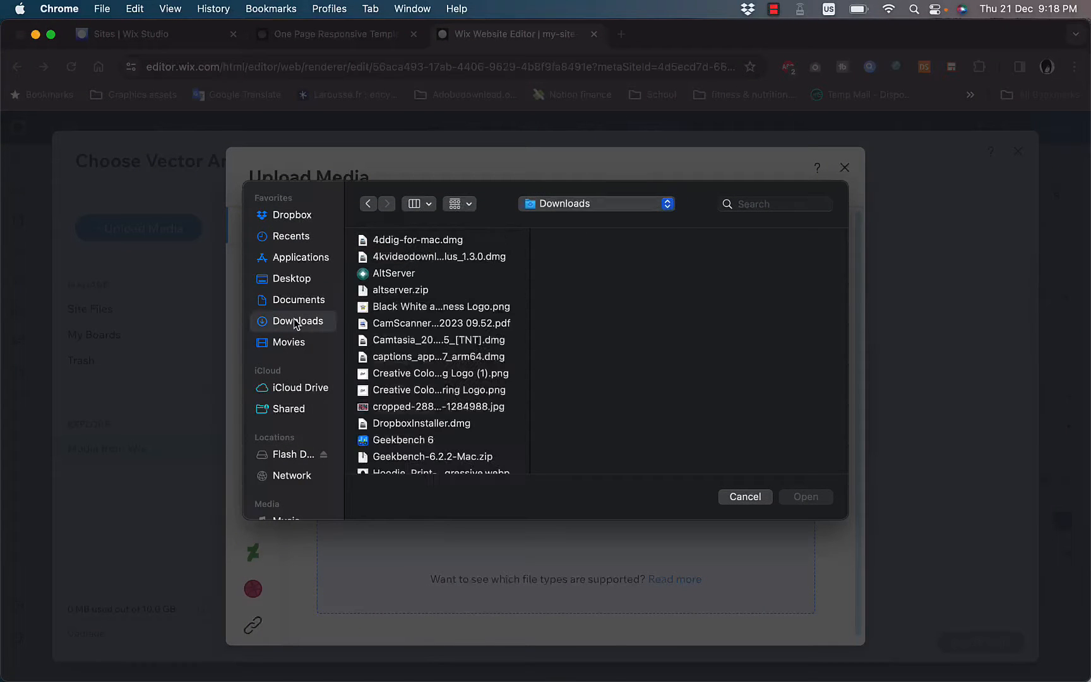
click(413, 376)
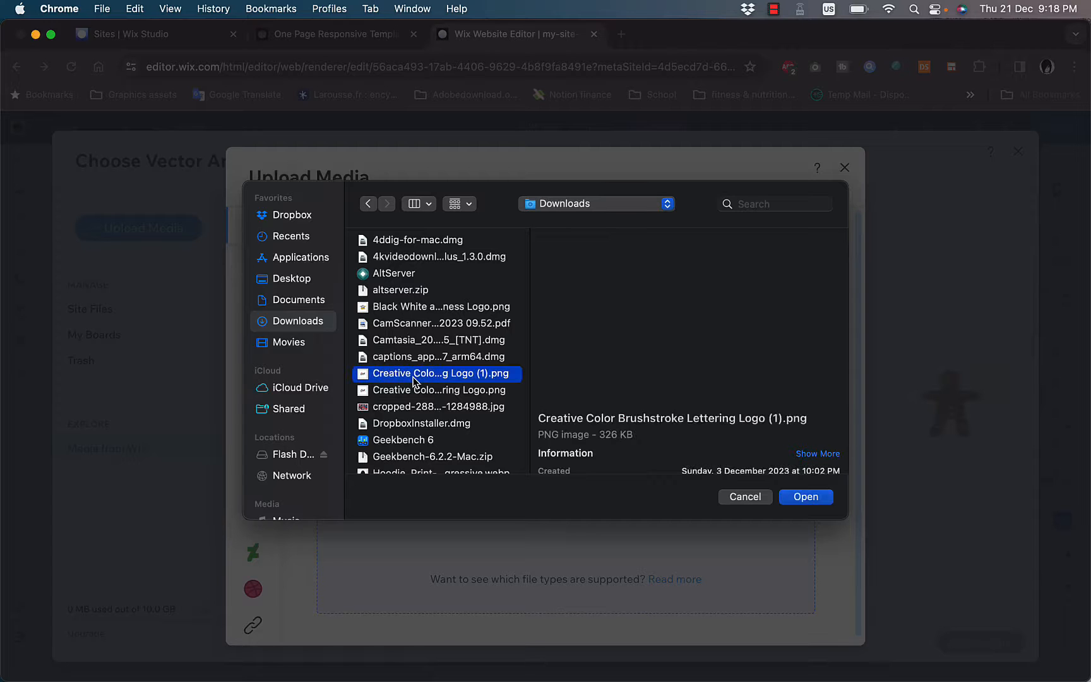
click(802, 501)
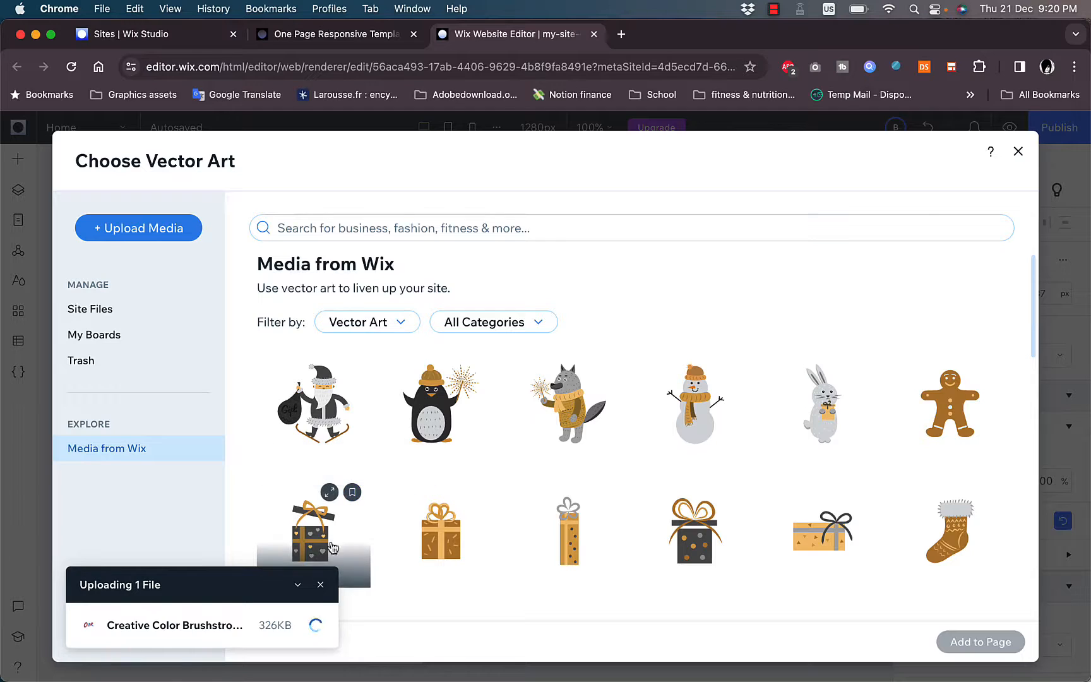
click(322, 586)
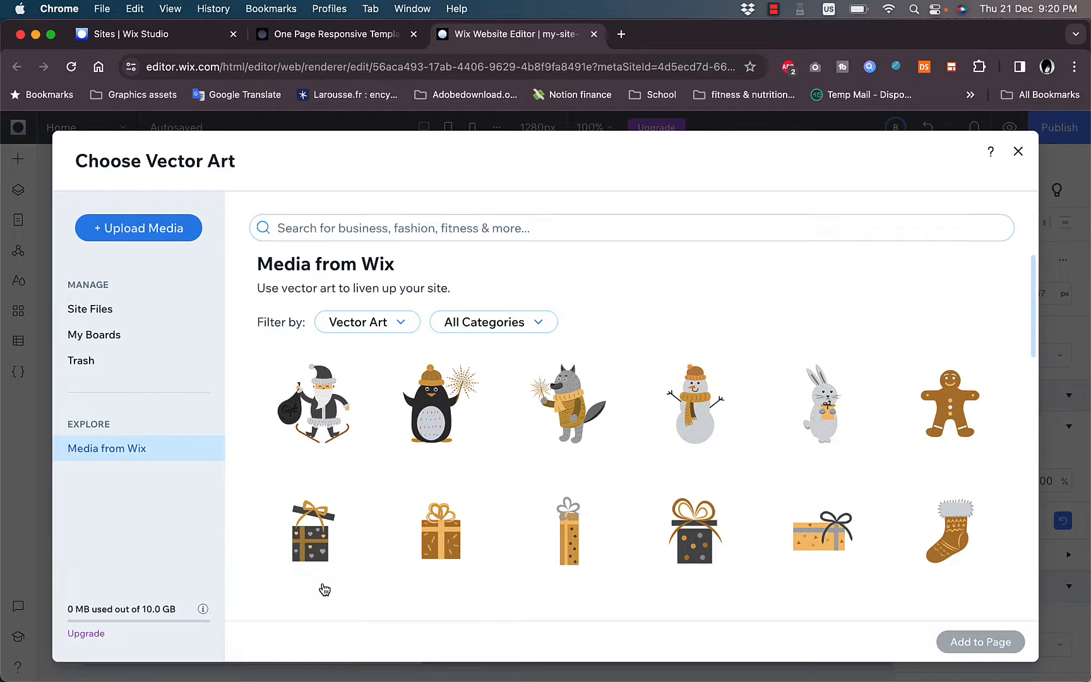
- Replace the header logo with the Penguin vector art from Wix media
click(434, 411)
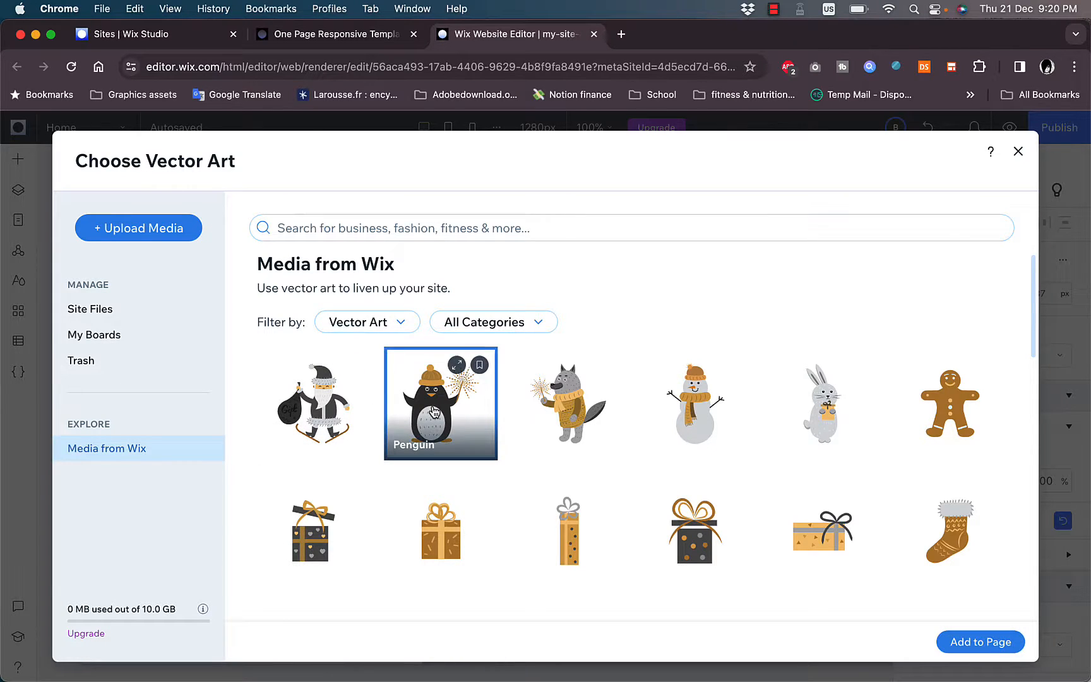
click(981, 642)
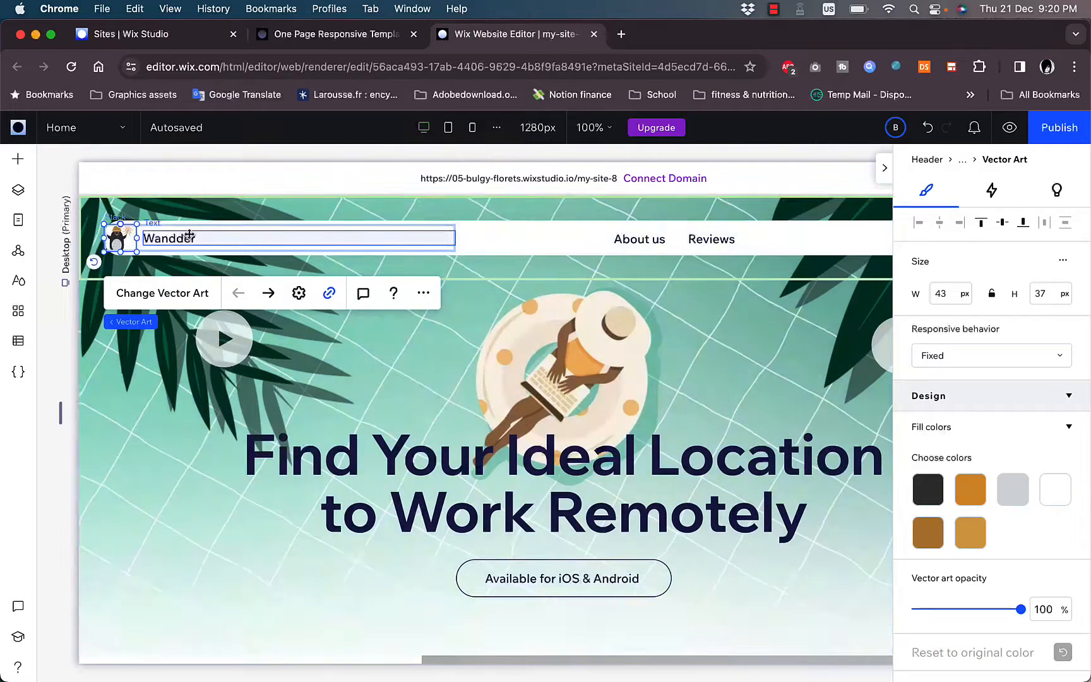
- Change the site name beside the header logo to "howtosimple"
click(189, 235)
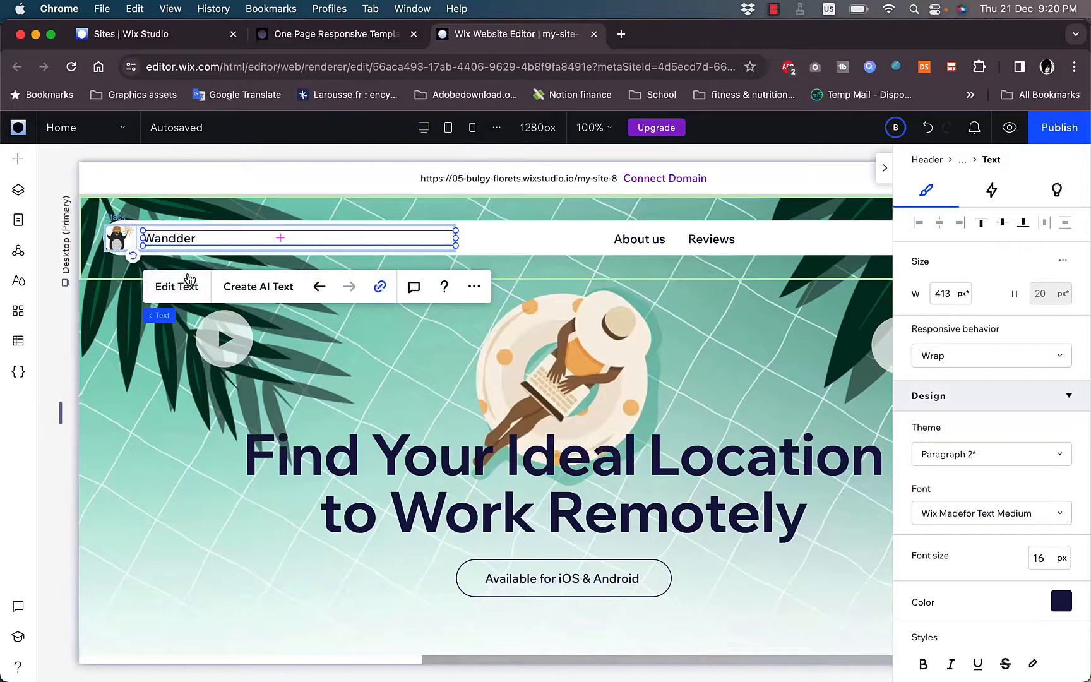
click(187, 283)
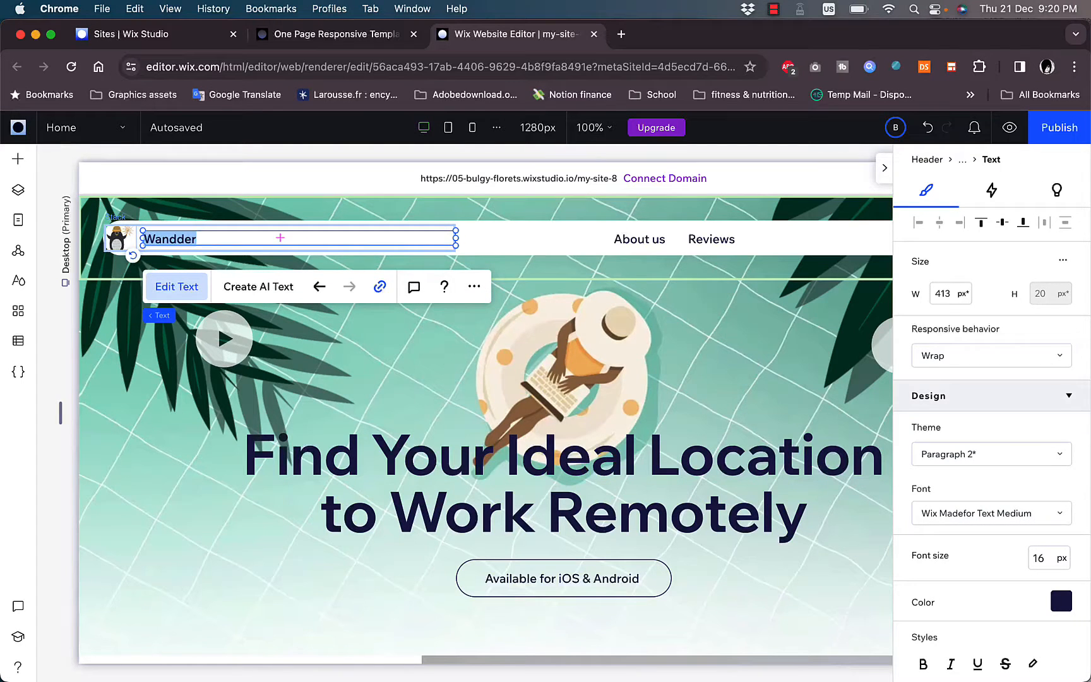
text(howtosimple)
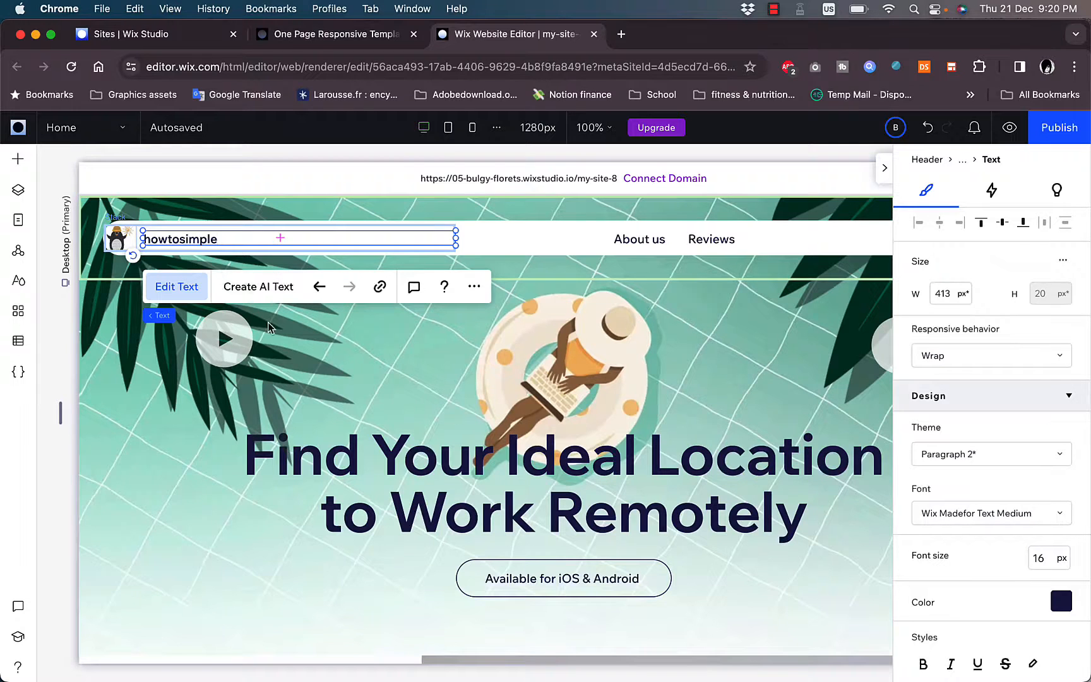
click(268, 327)
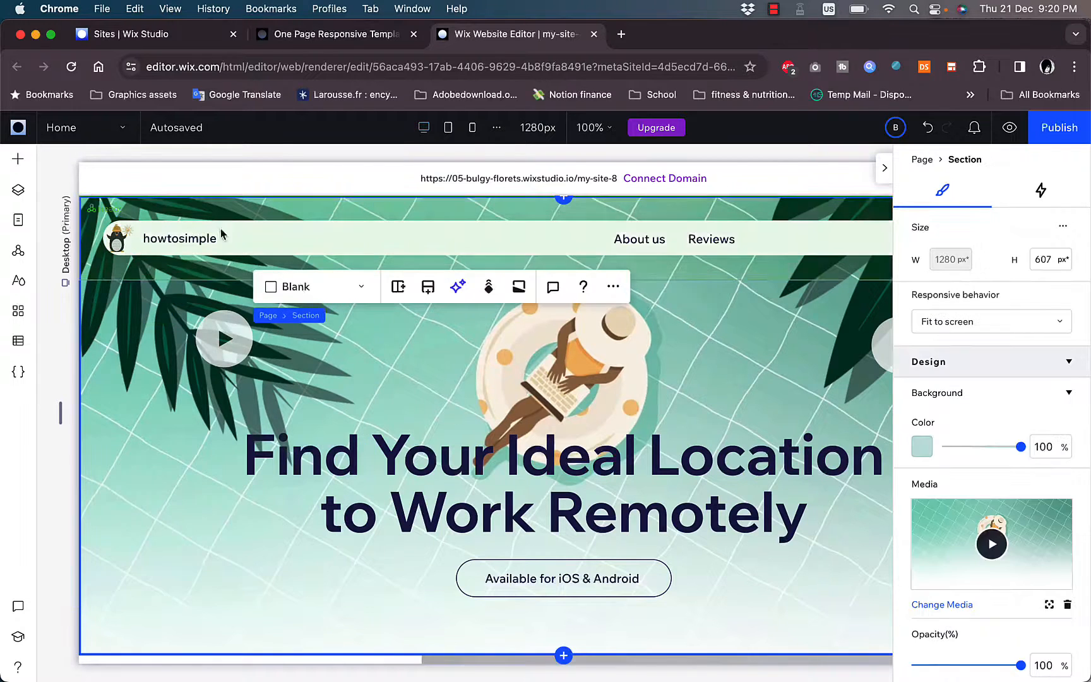
- Apply the Heading 3 theme and the Wix Madefor Display XBold font to the site name in the header
click(186, 245)
click(185, 245)
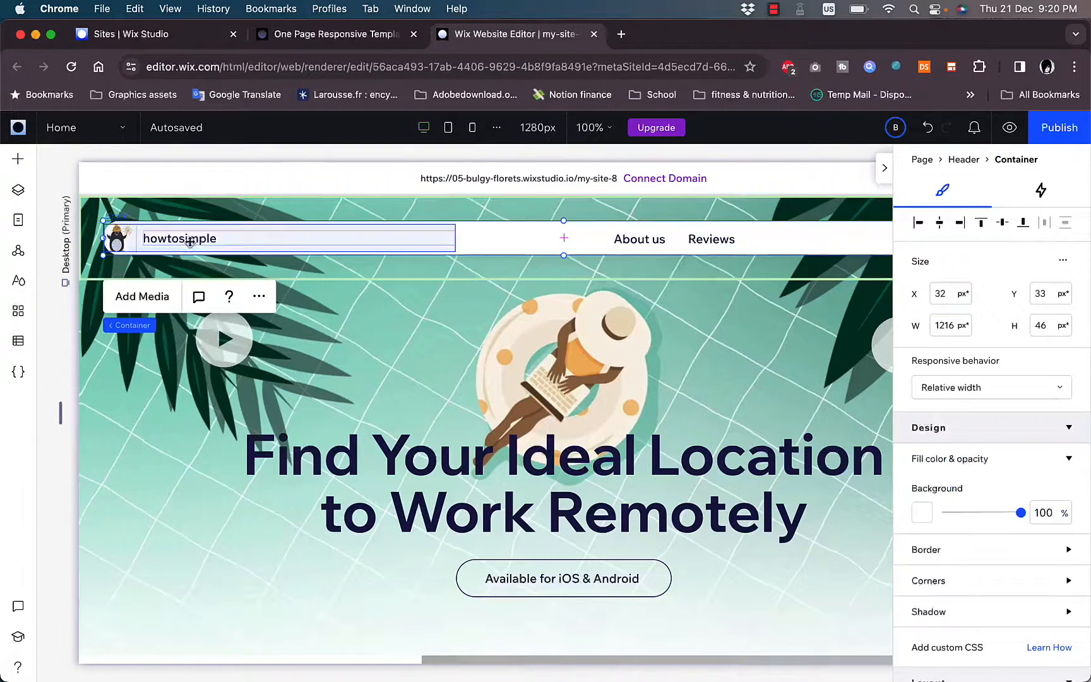
click(189, 244)
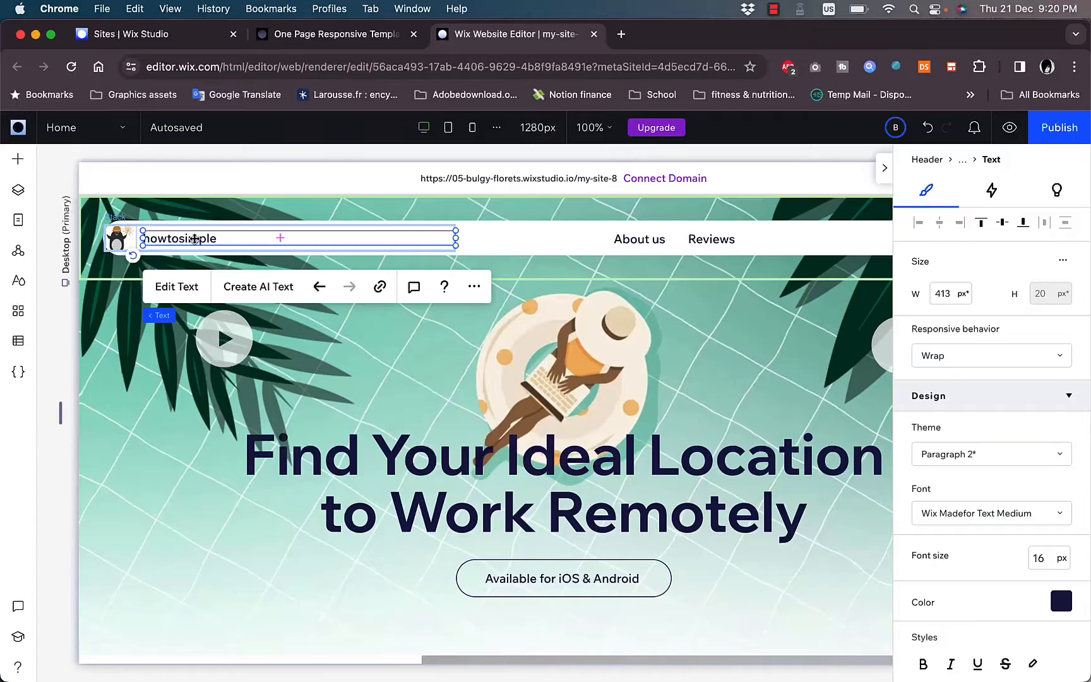
double_click(196, 238)
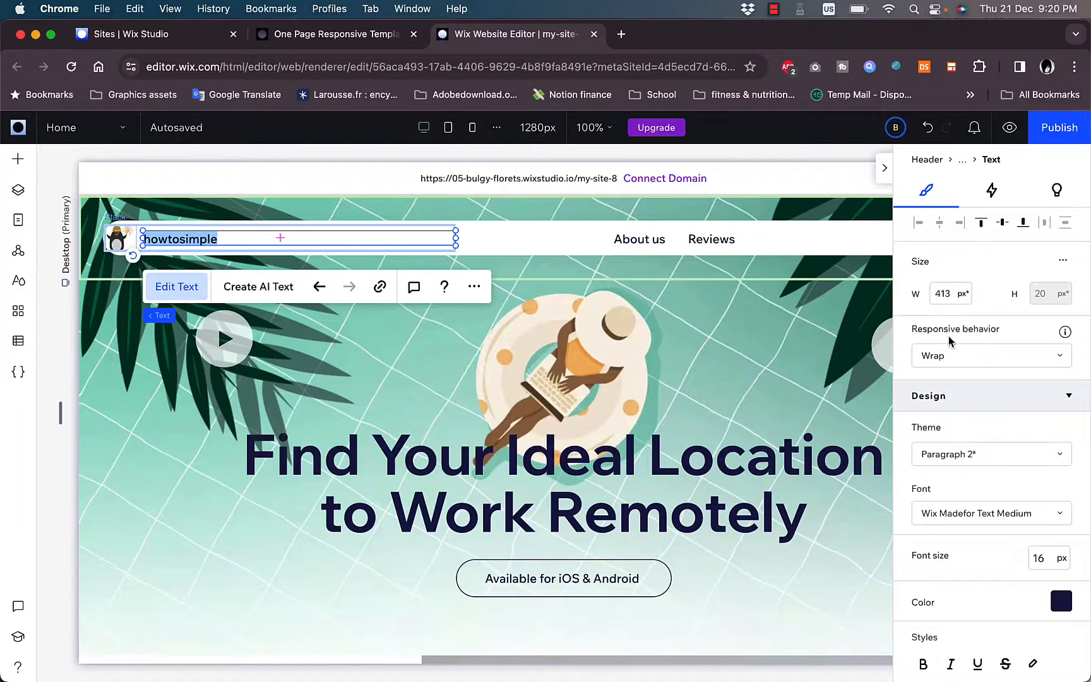
click(1053, 456)
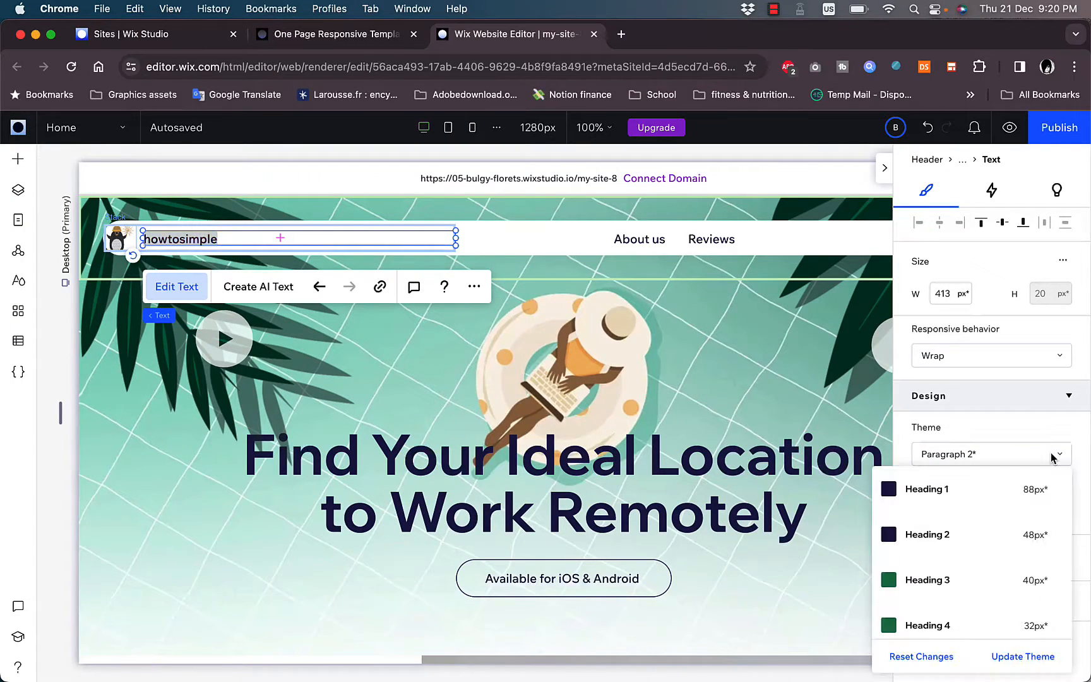
click(971, 584)
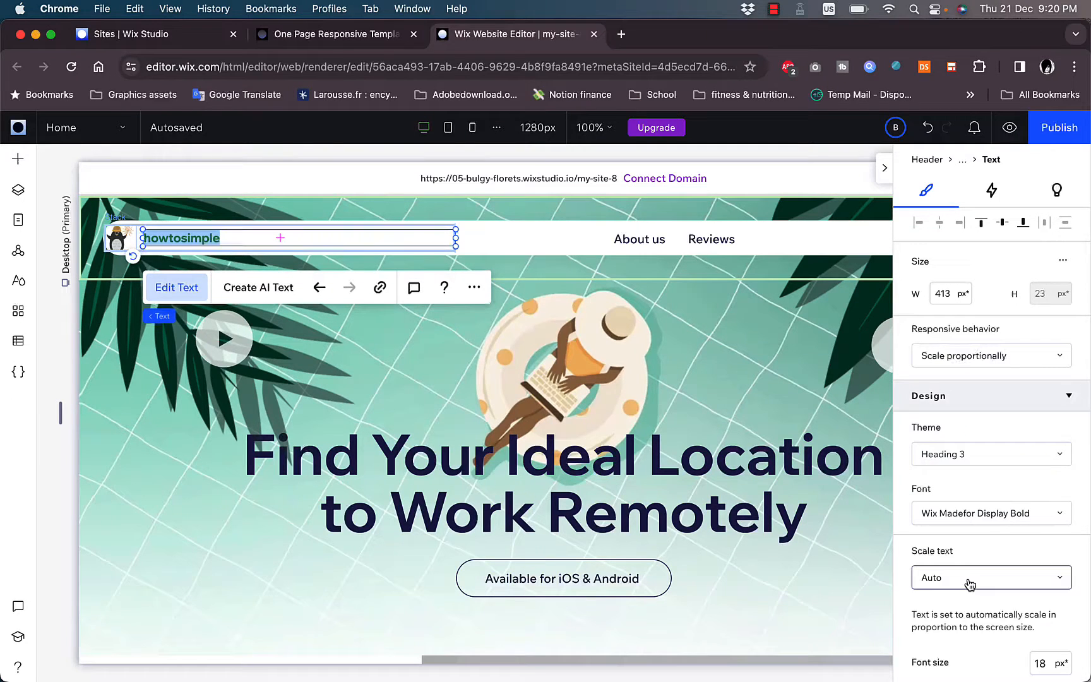
click(1047, 513)
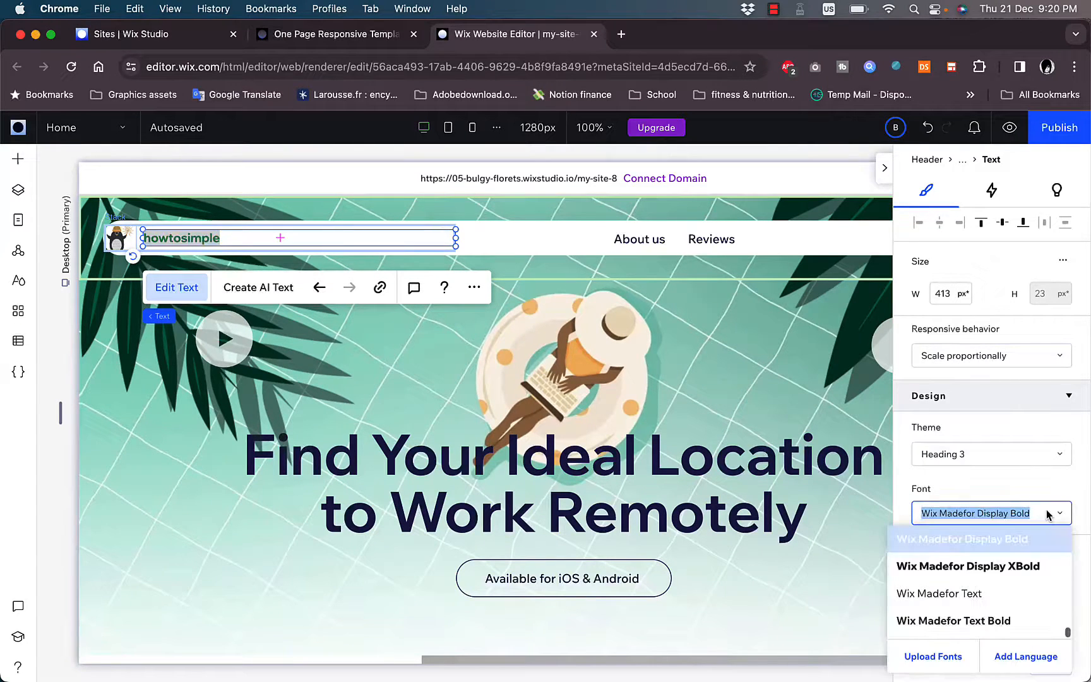
click(987, 576)
- Color the header site name blue #1D2CF3 and make it italic
scroll(1006, 559, down, 4)
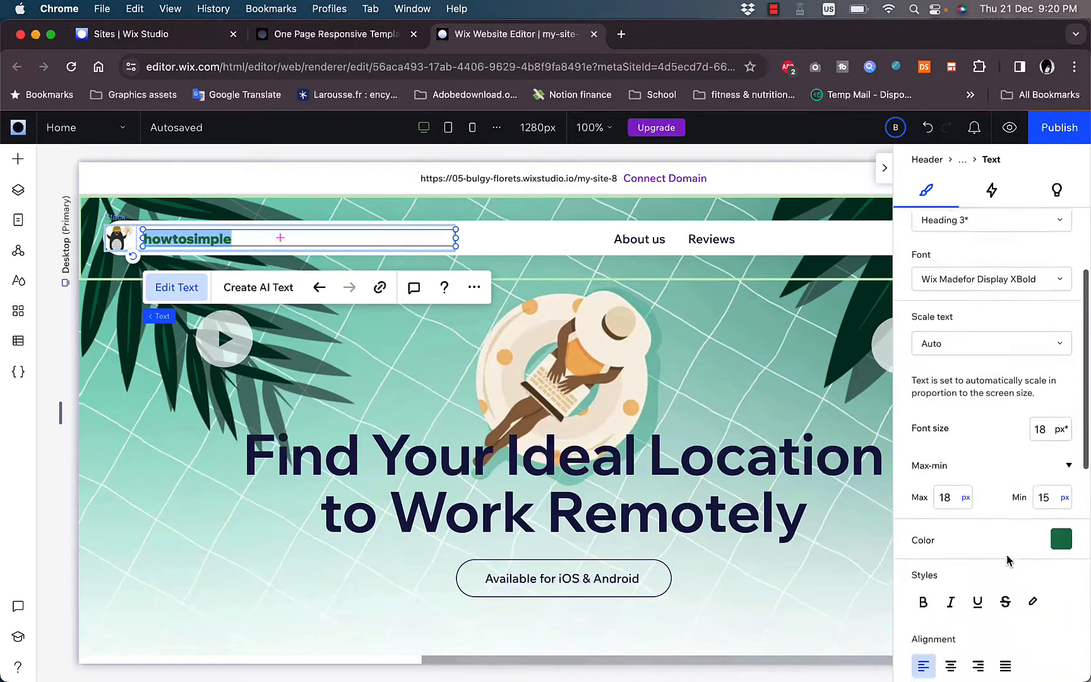
click(1062, 544)
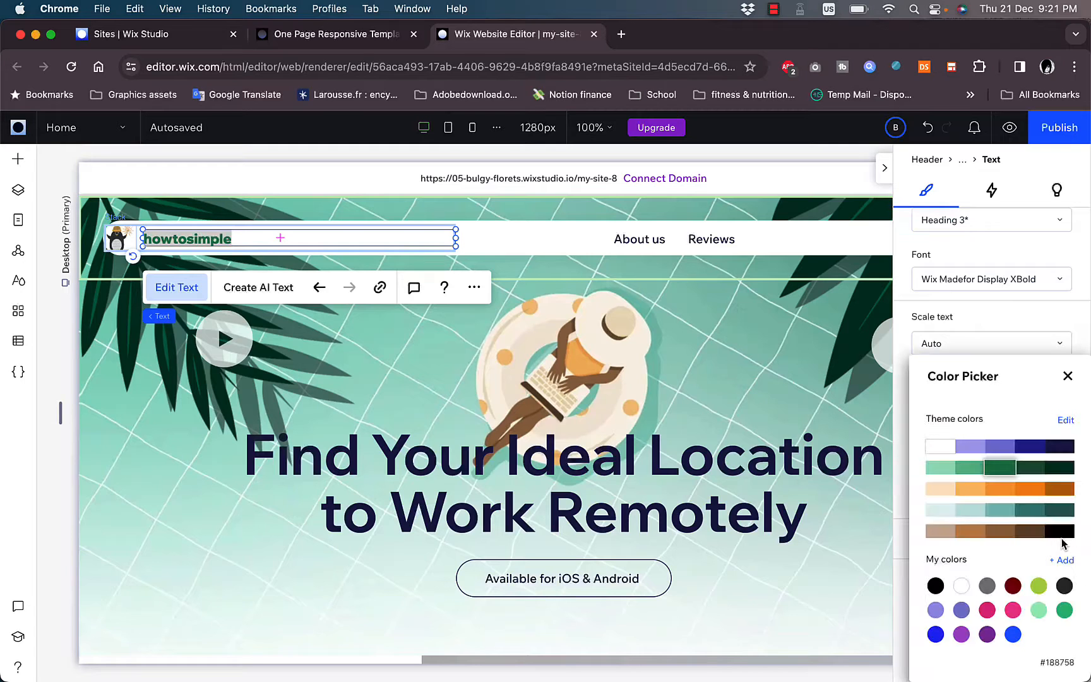
click(936, 634)
click(964, 345)
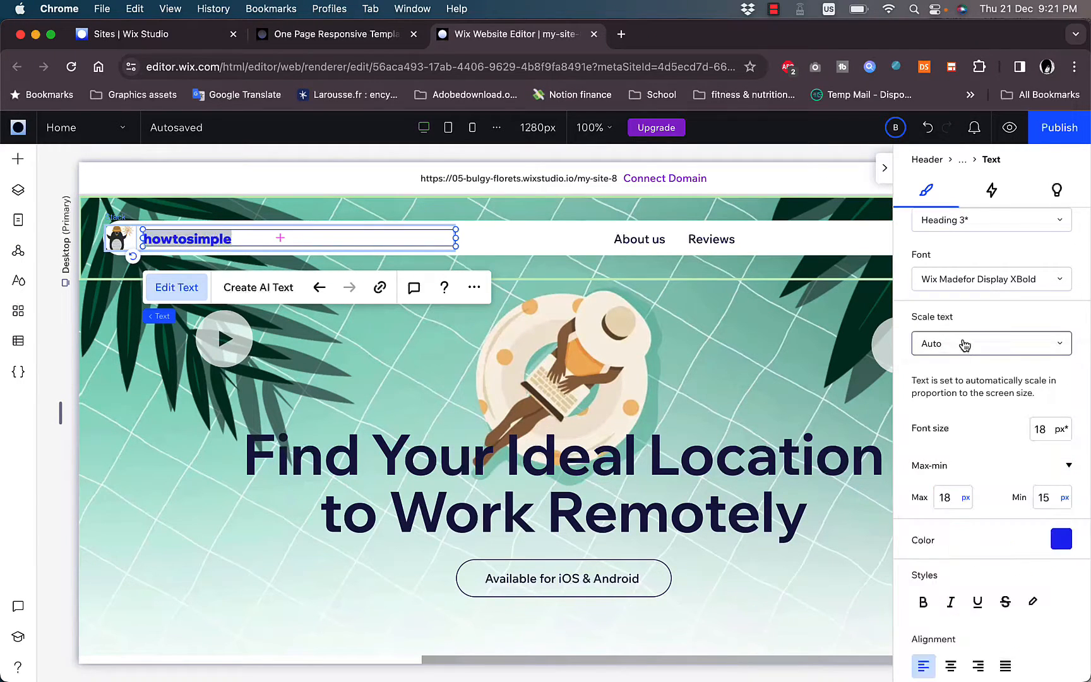
scroll(964, 344, down, 5)
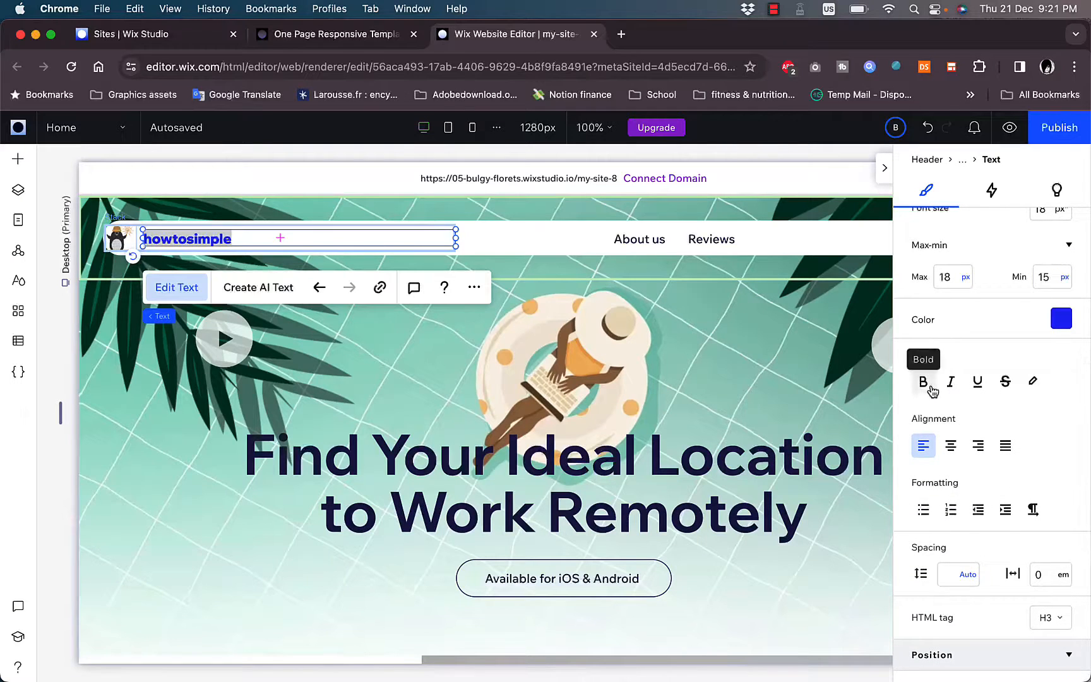
click(952, 383)
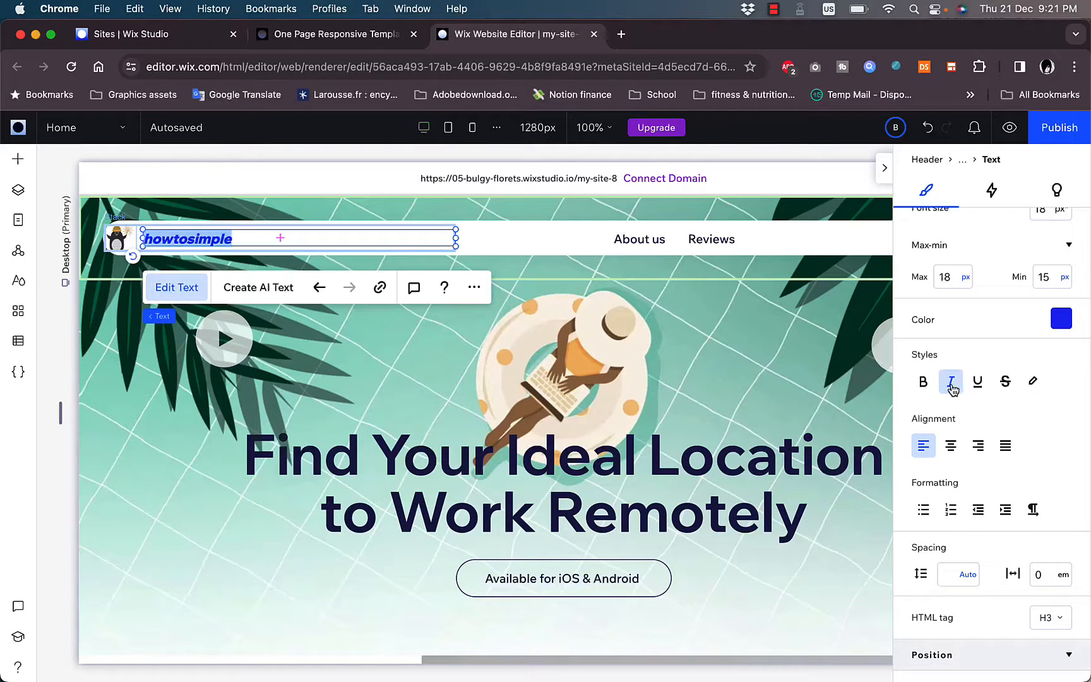
scroll(952, 386, down, 5)
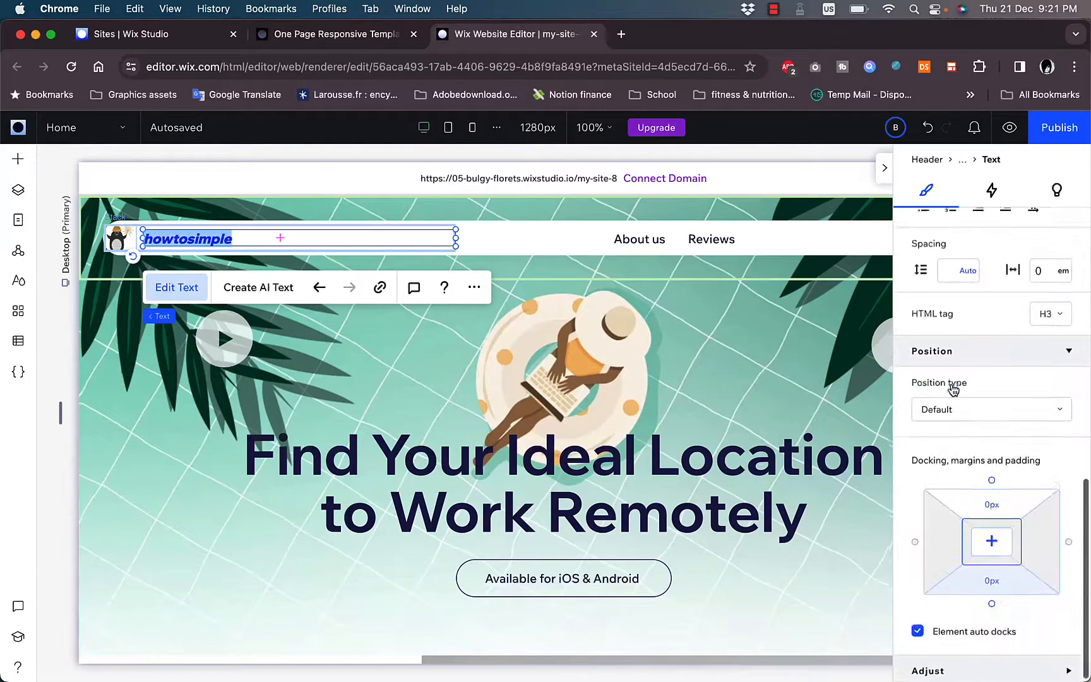
- Examine the hero section's background color, opacity, playback speed and options for replacing its background media
click(499, 335)
scroll(499, 334, down, 2)
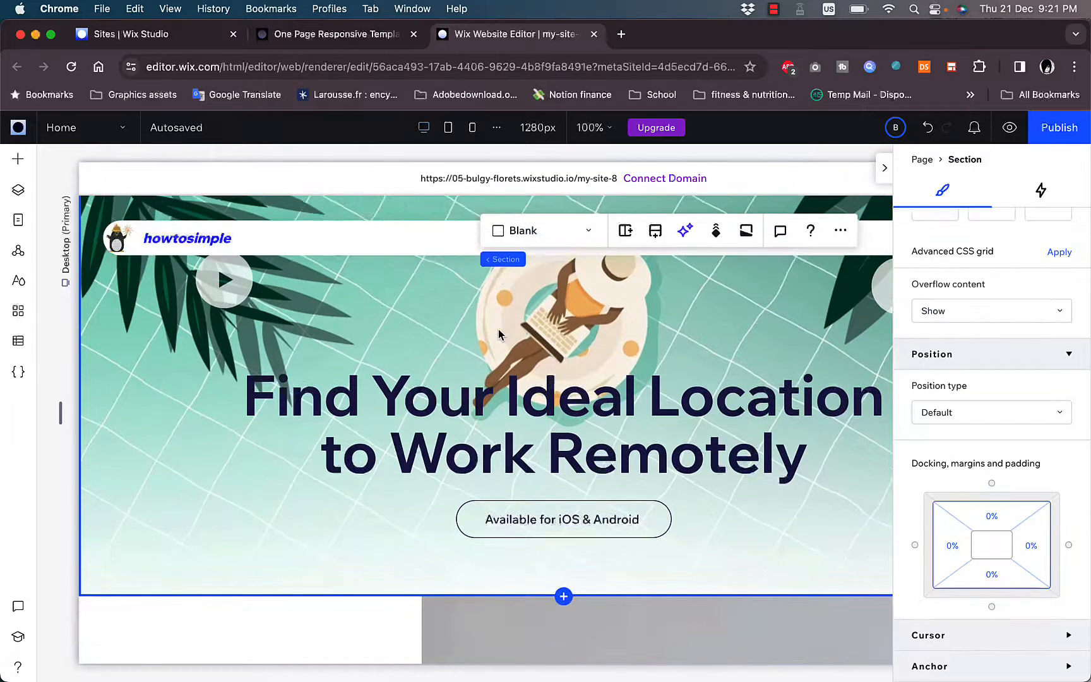
scroll(429, 327, up, 2)
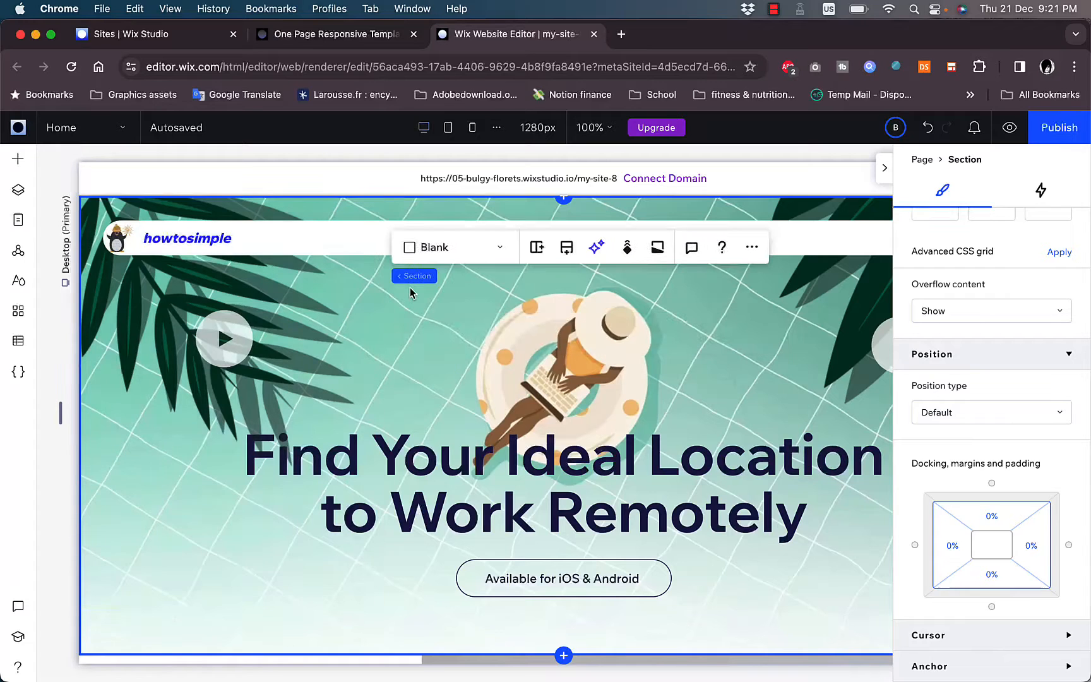
scroll(969, 324, up, 10)
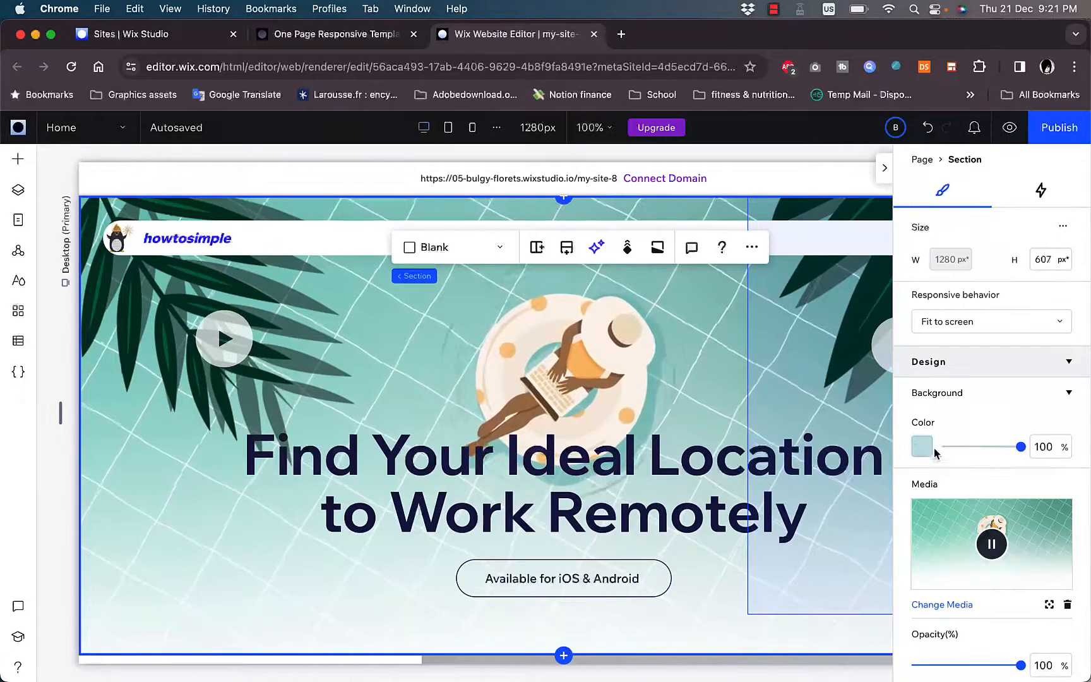
scroll(962, 549, down, 4)
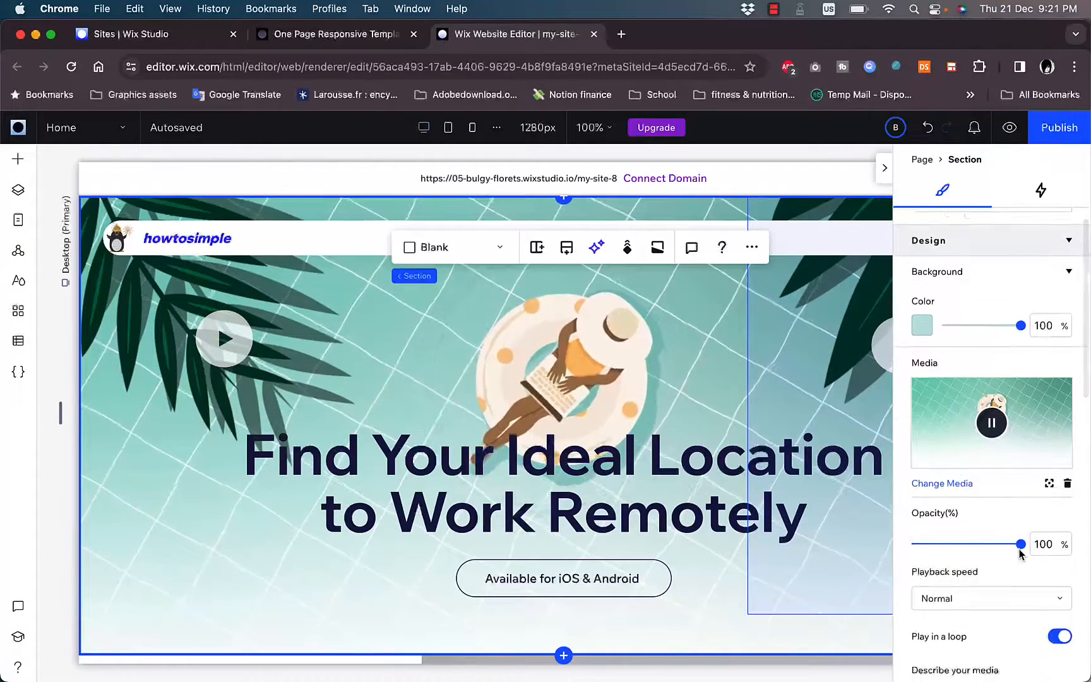
drag(1022, 546, 1065, 545)
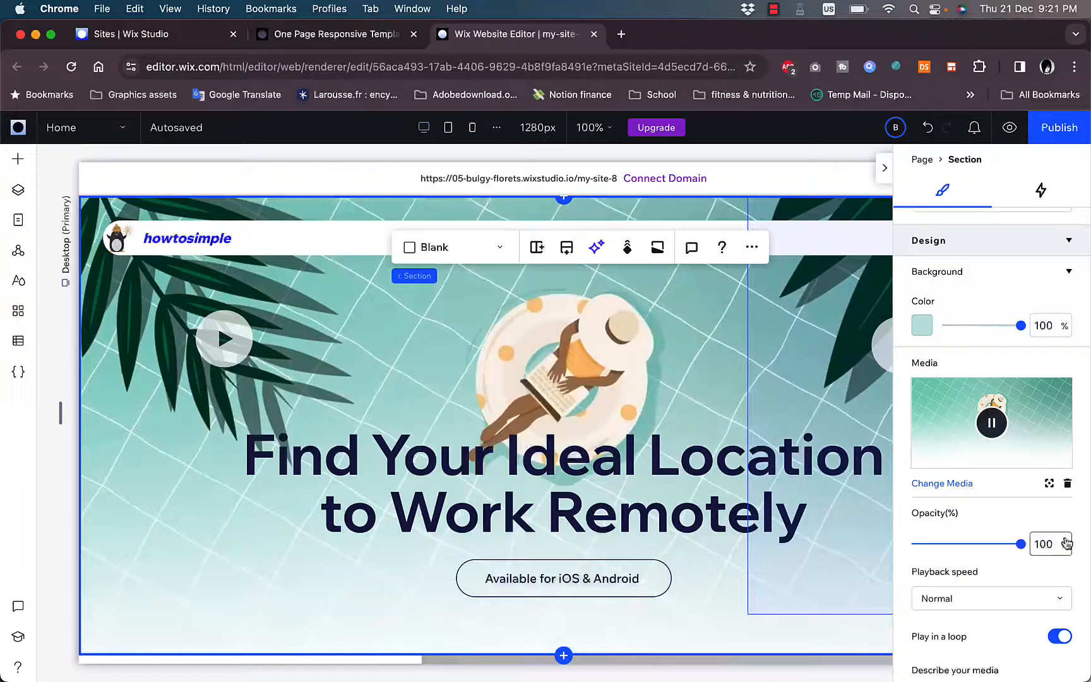
click(1057, 595)
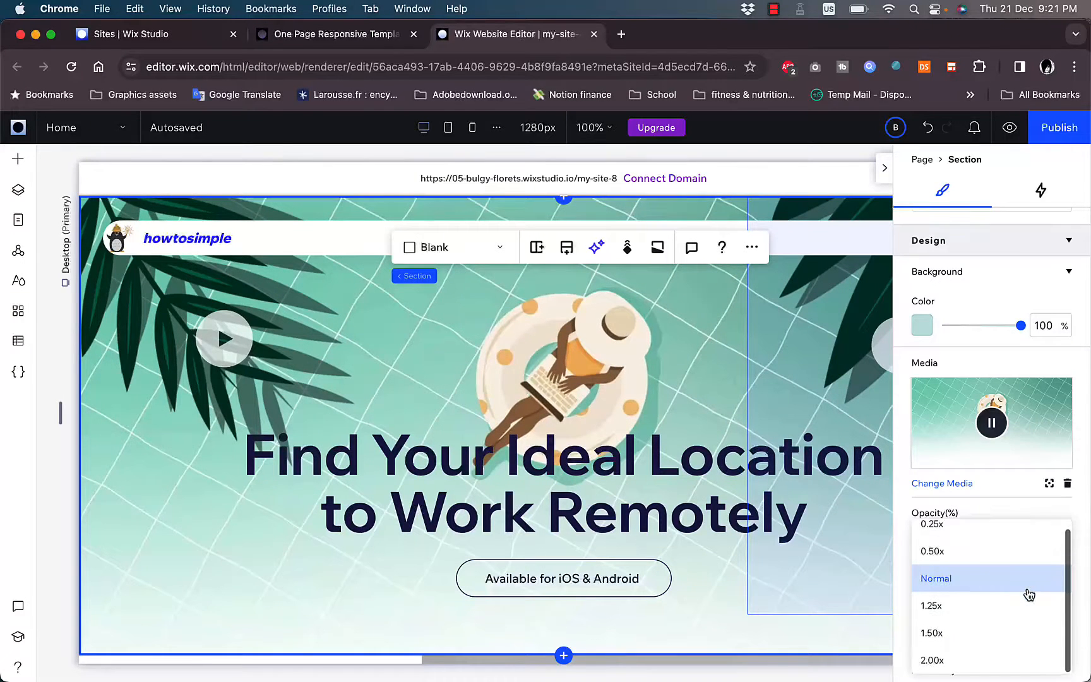
click(998, 493)
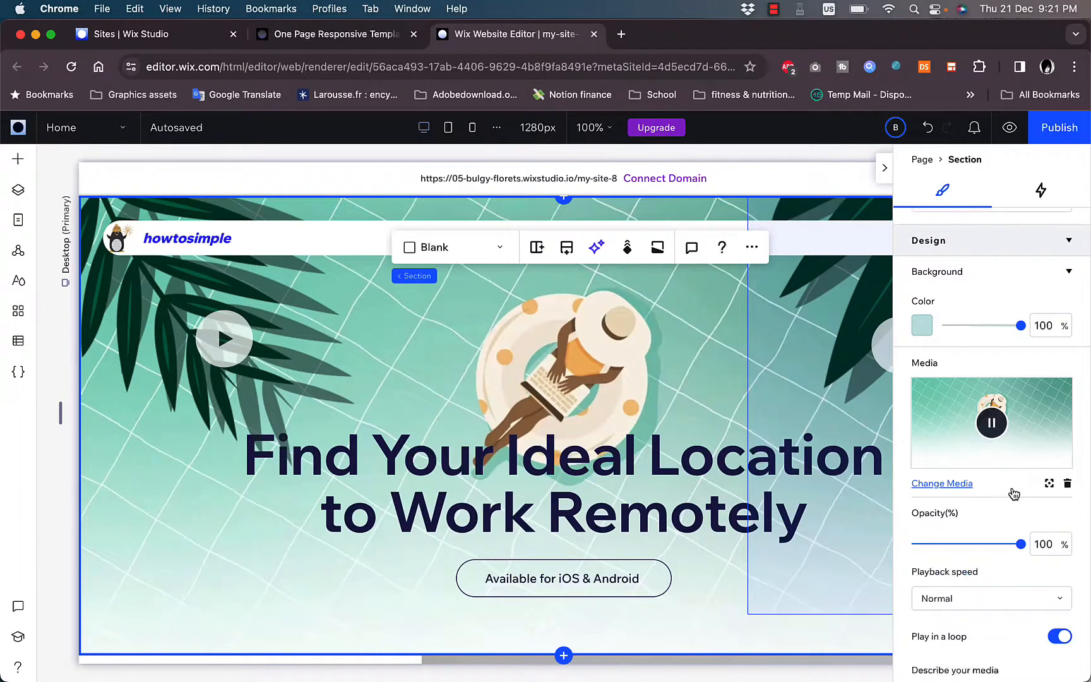
click(946, 484)
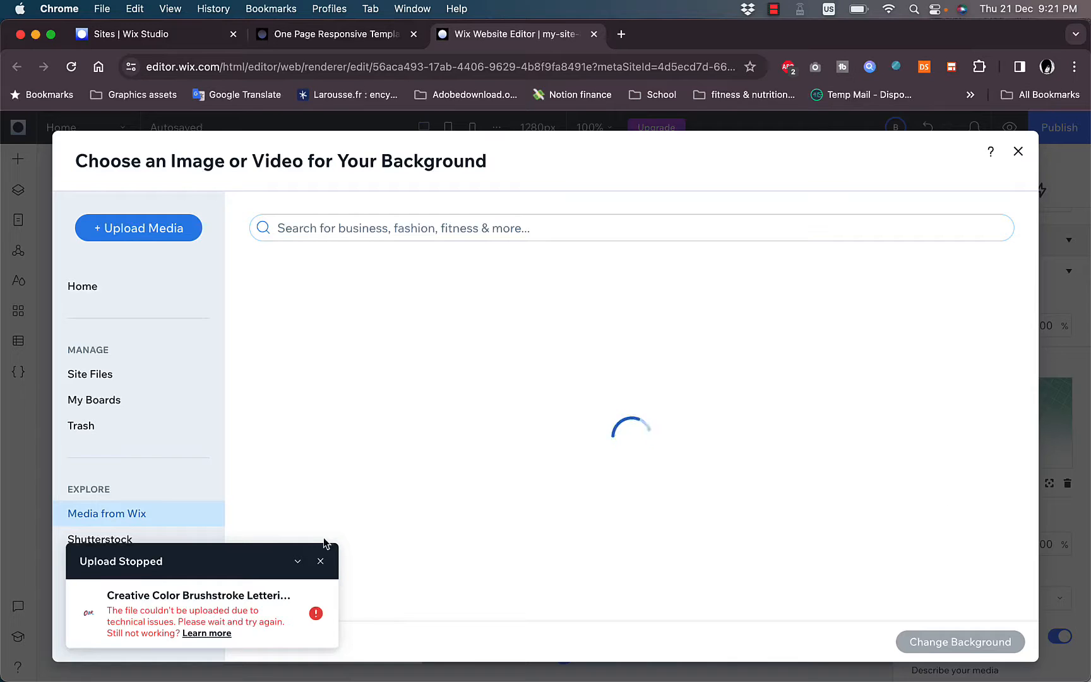
click(320, 561)
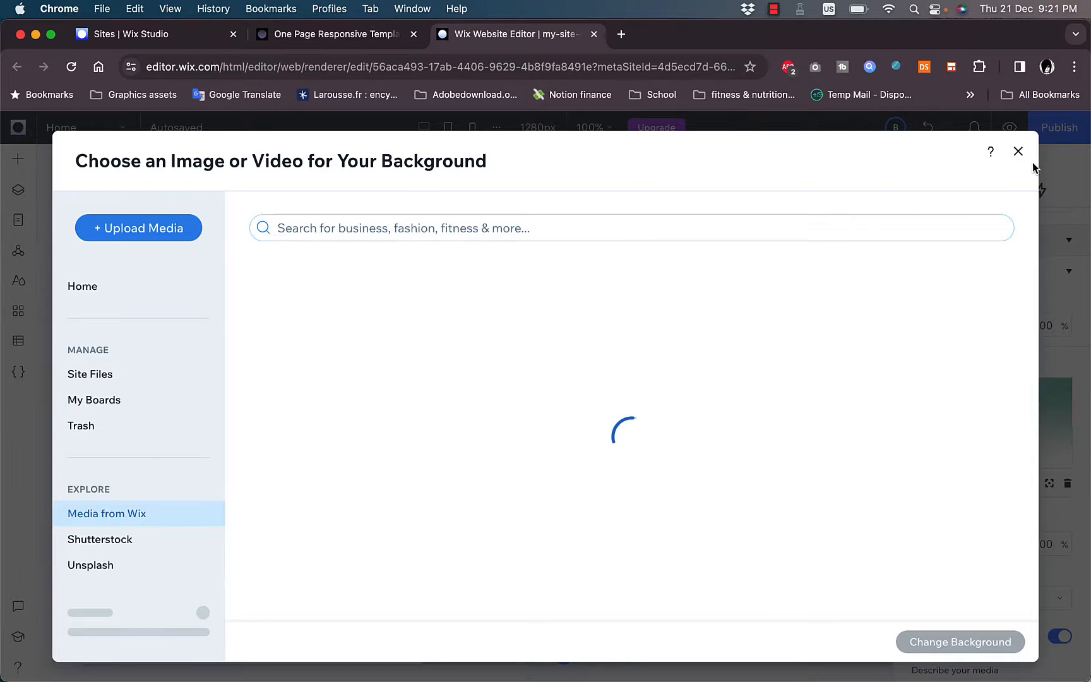
click(1018, 151)
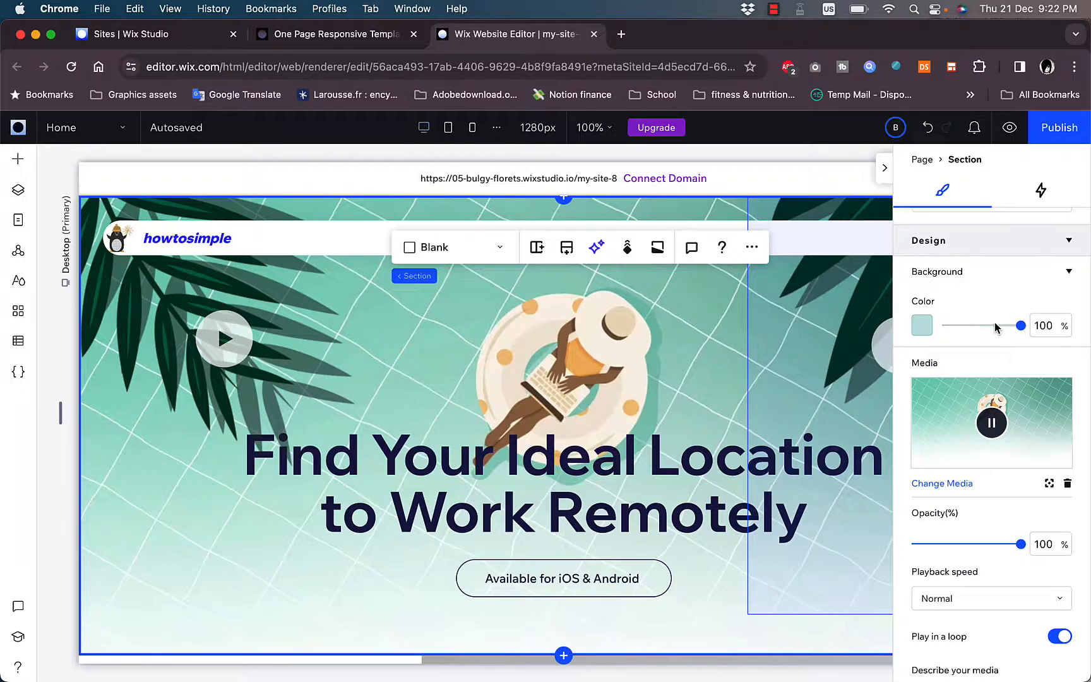
- Try a two-column layout on the hero section, check both cells, and undo the layout change
scroll(995, 326, down, 5)
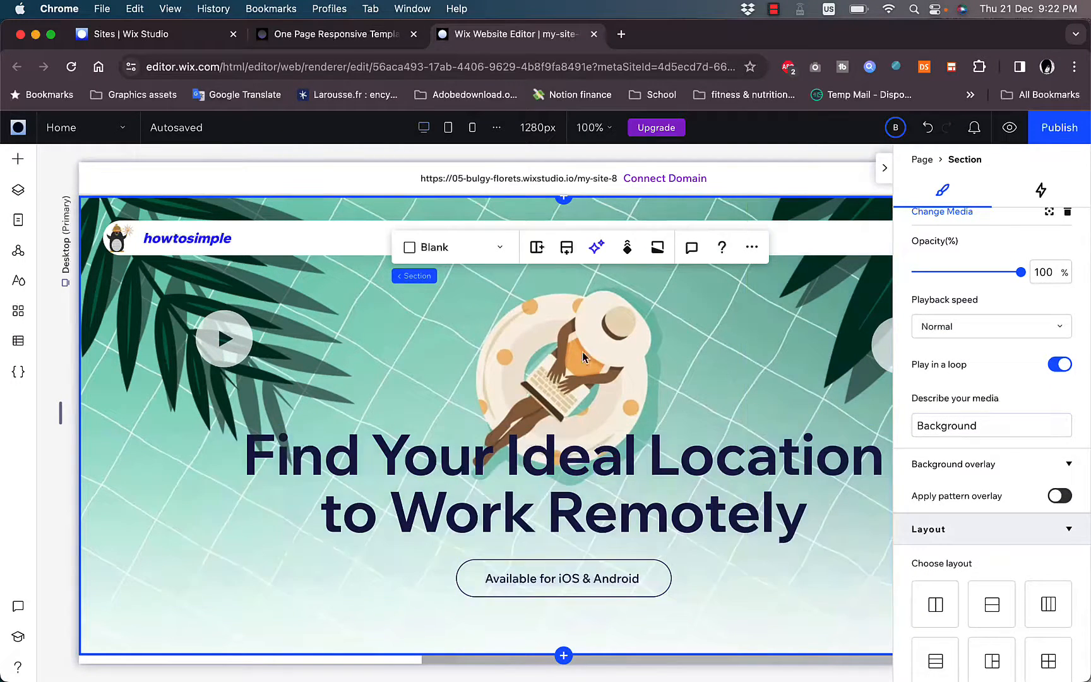
scroll(939, 395, down, 5)
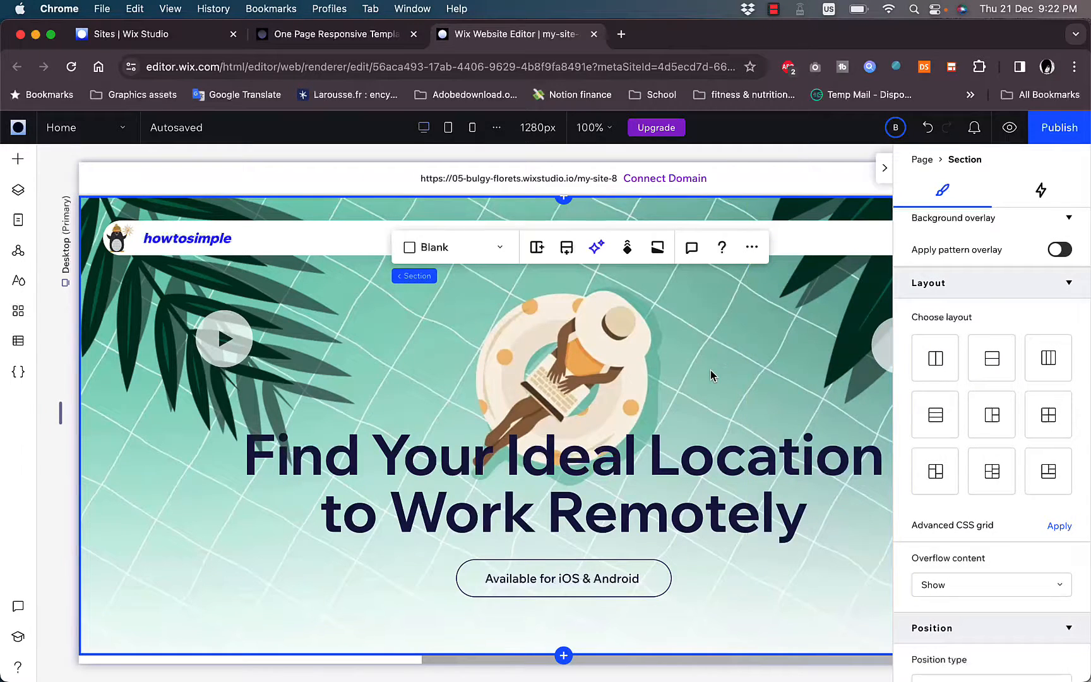
click(936, 358)
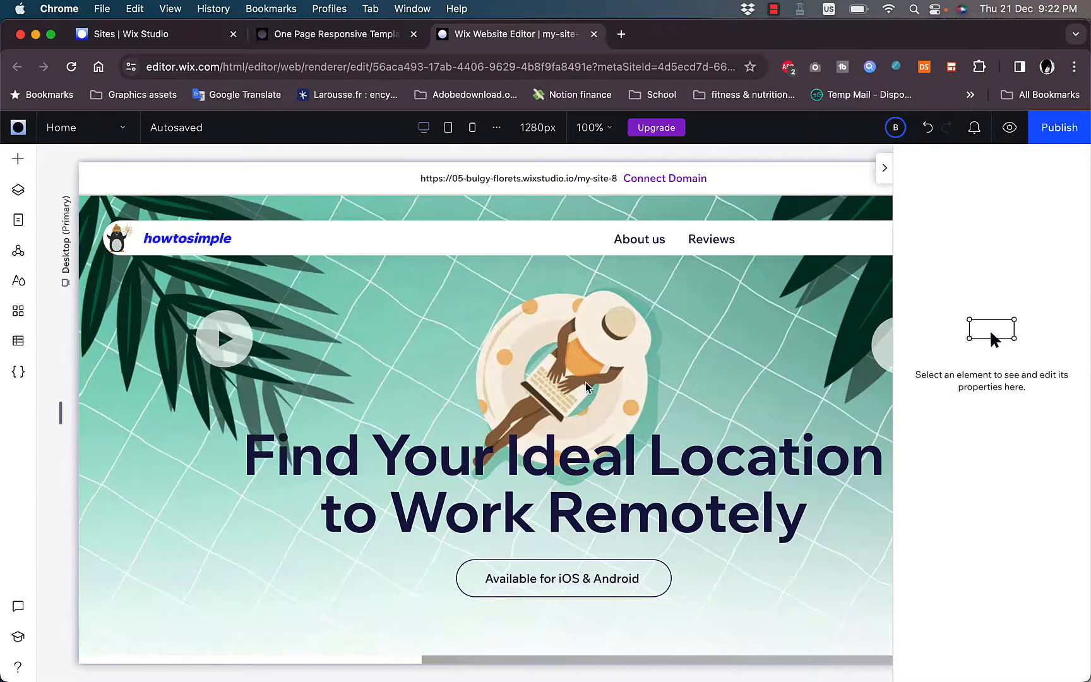
click(865, 390)
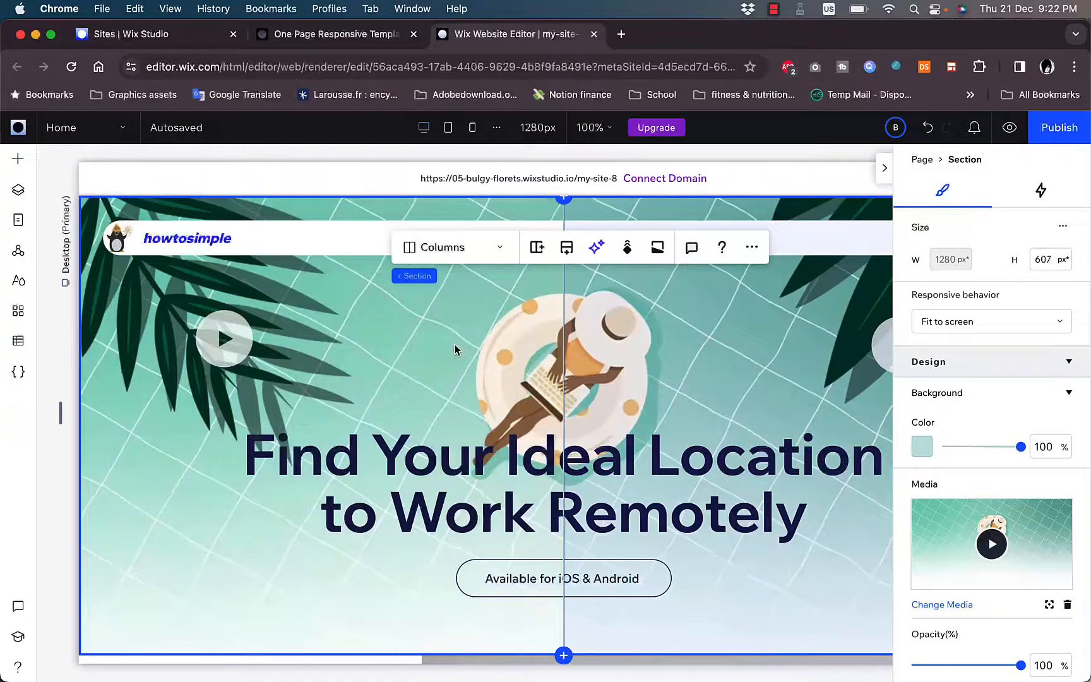
click(629, 358)
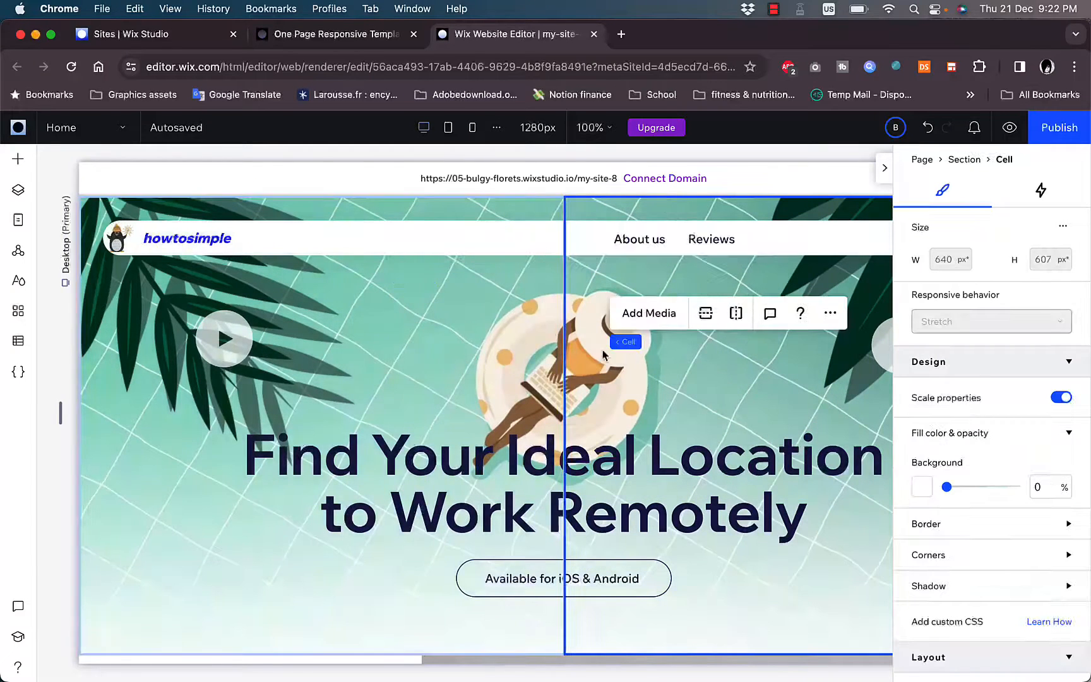
click(490, 361)
click(700, 382)
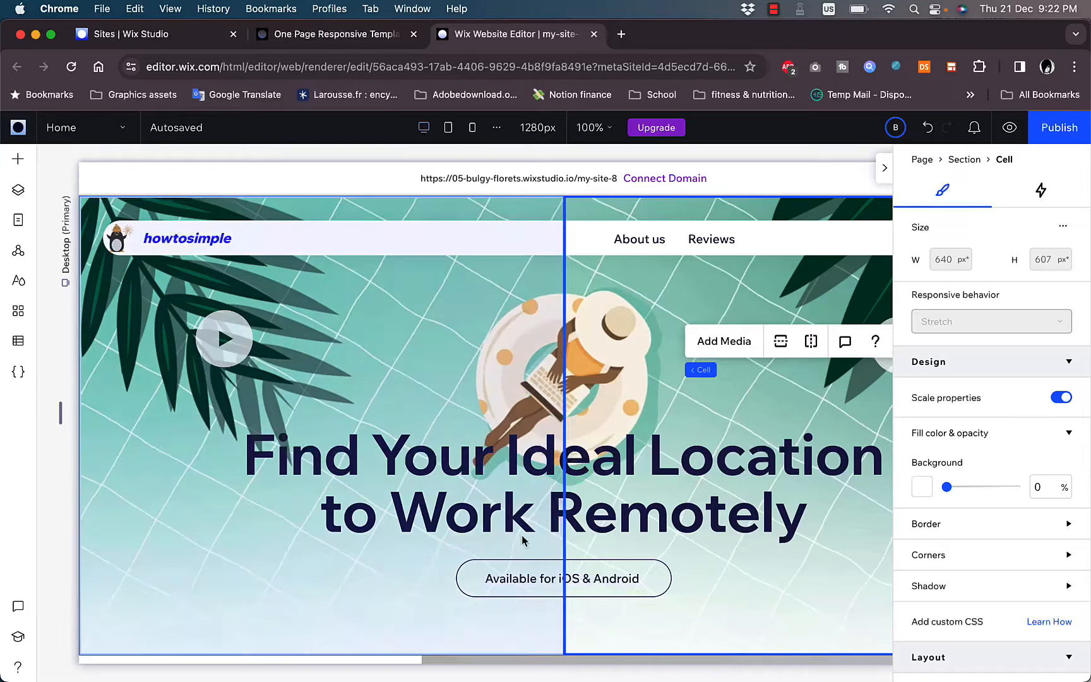
key(super+z)
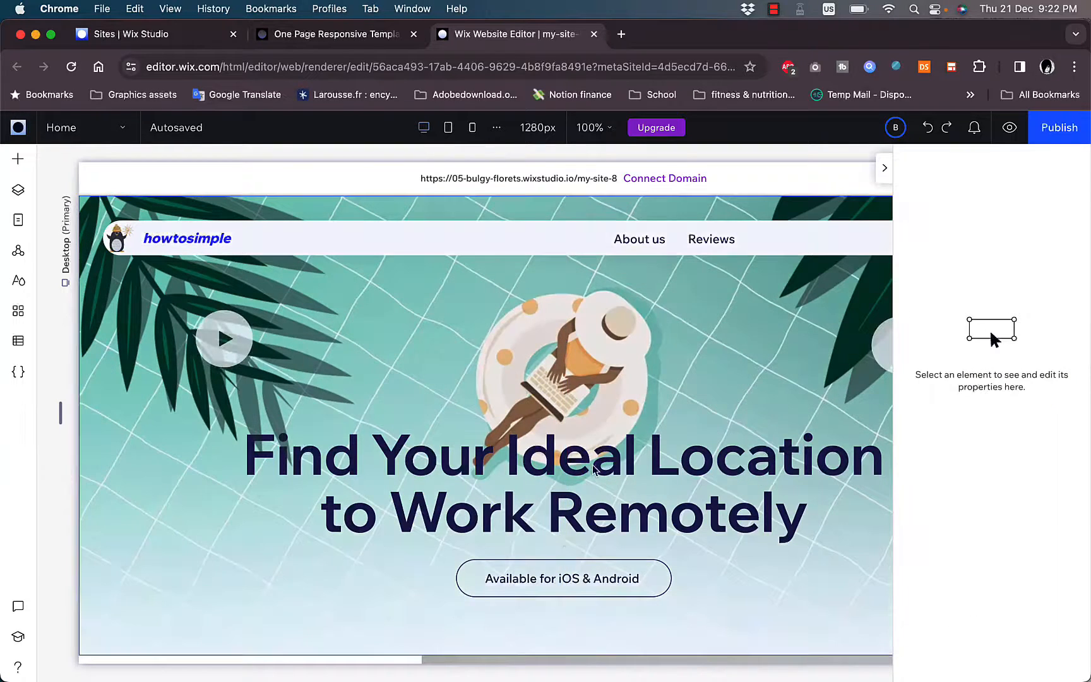
- Set the hero section's "Available for iOS & Android" button to display text and icon
click(559, 584)
scroll(558, 584, down, 2)
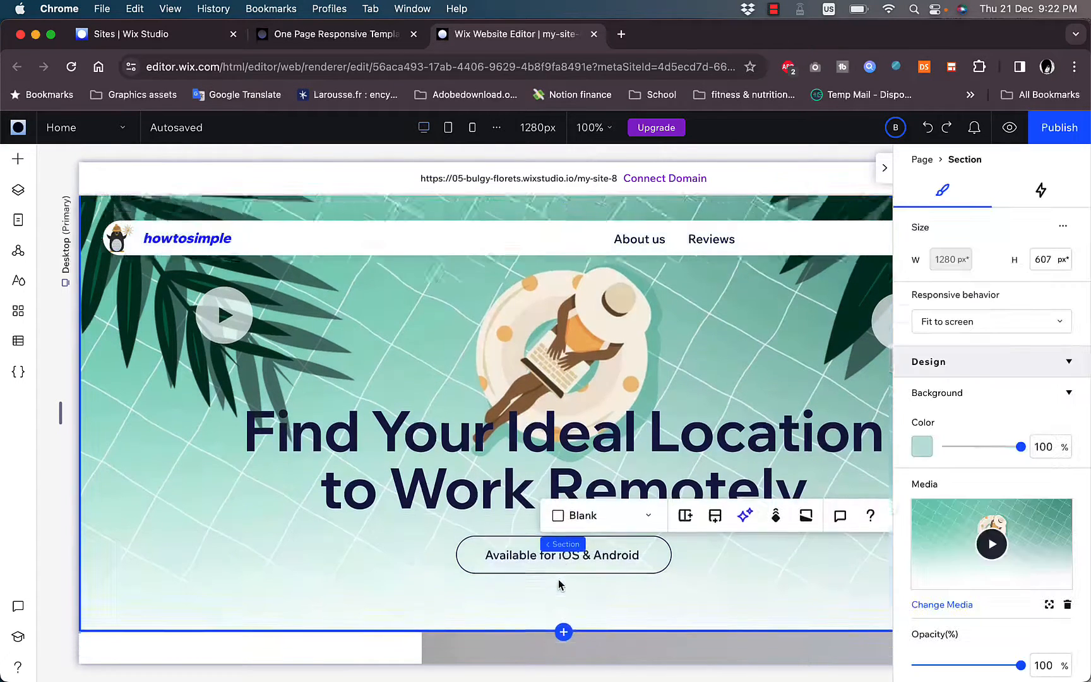
click(558, 518)
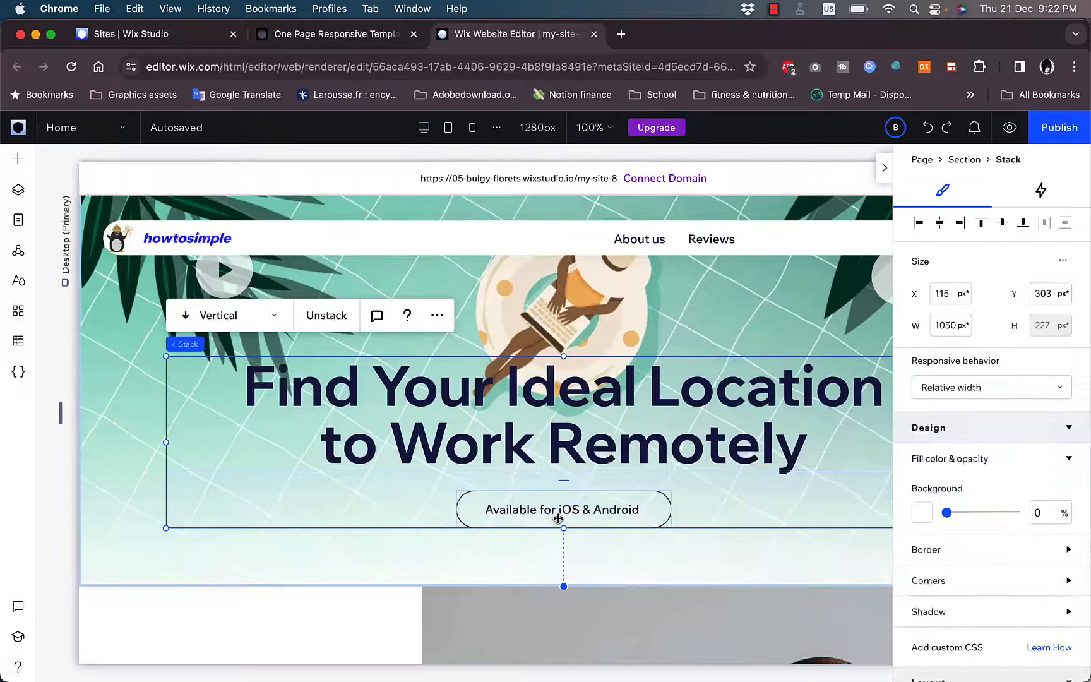
click(525, 507)
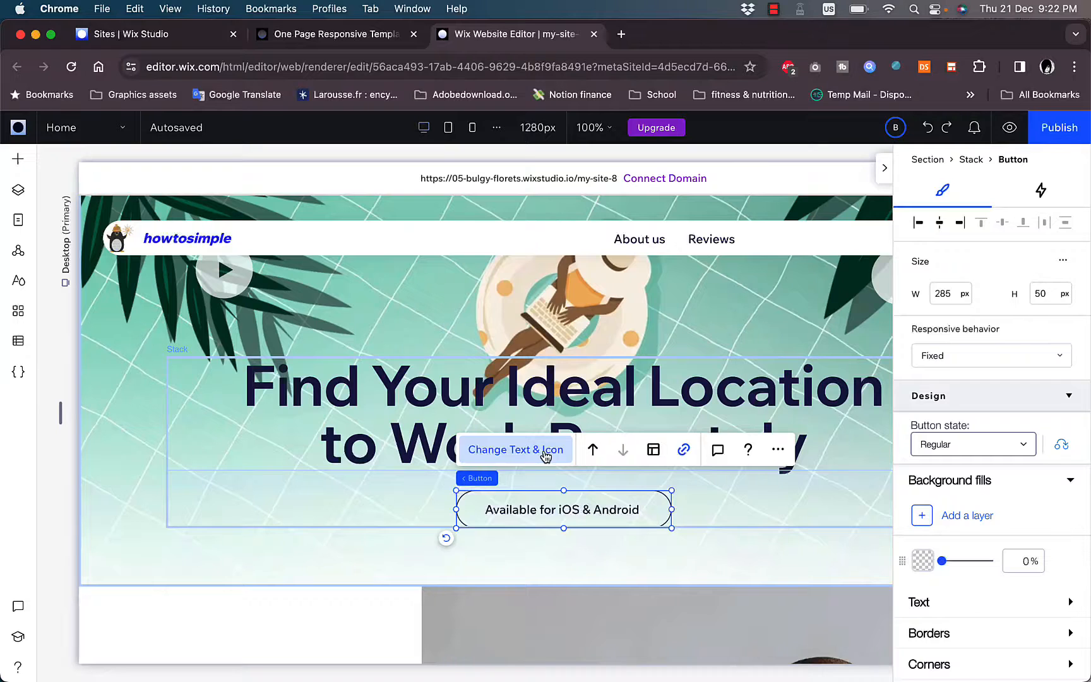
click(546, 456)
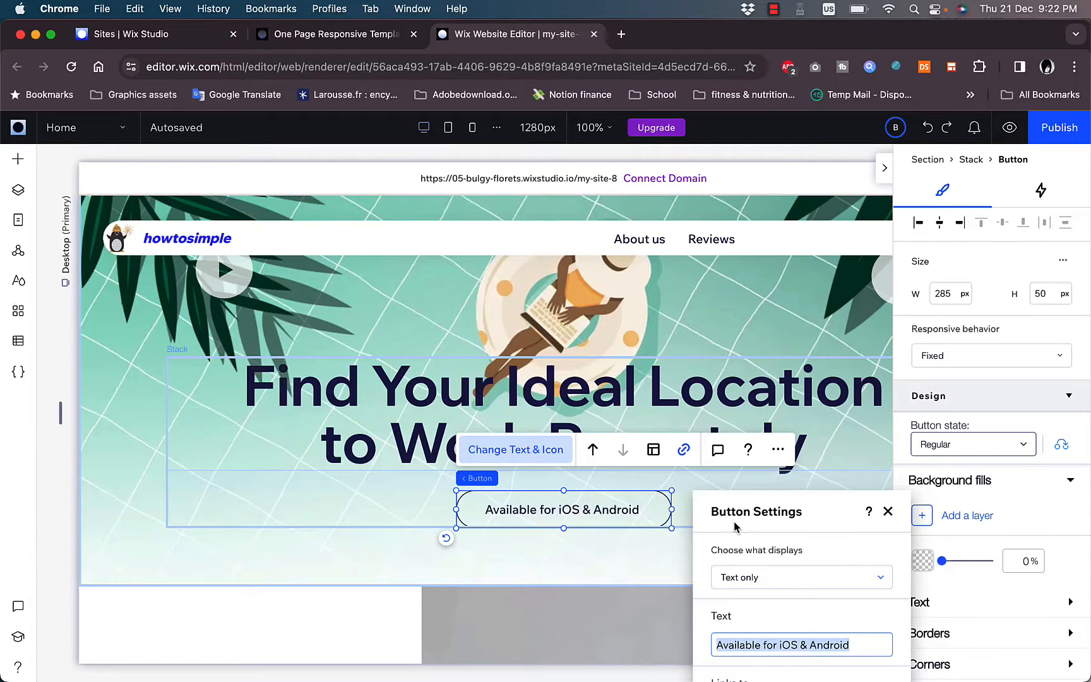
click(861, 584)
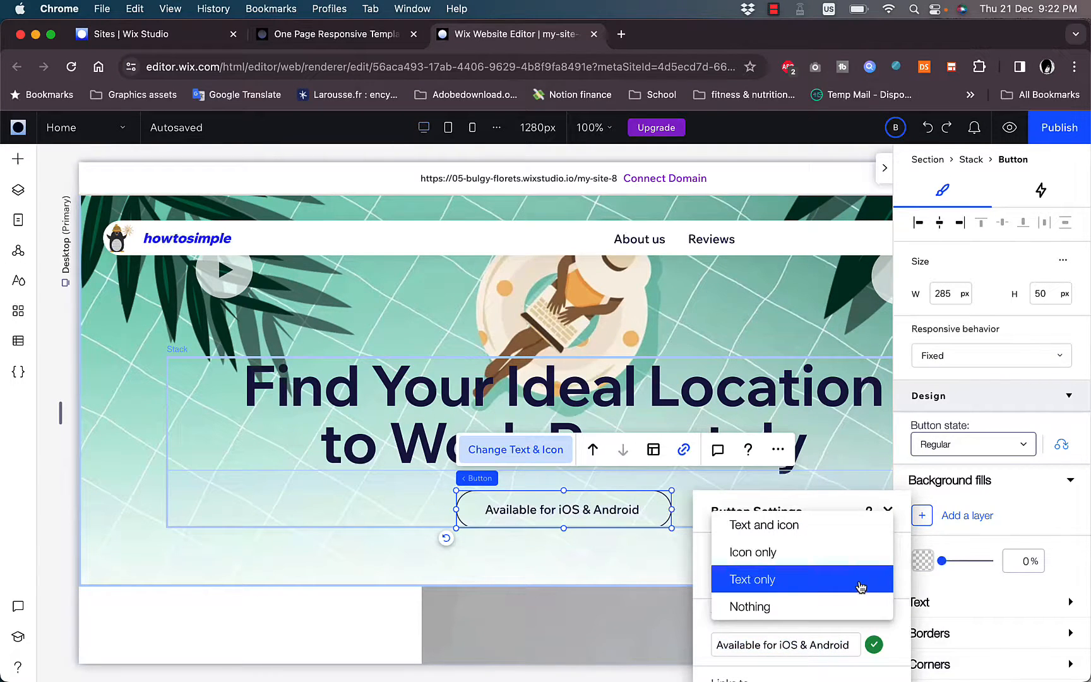
click(822, 533)
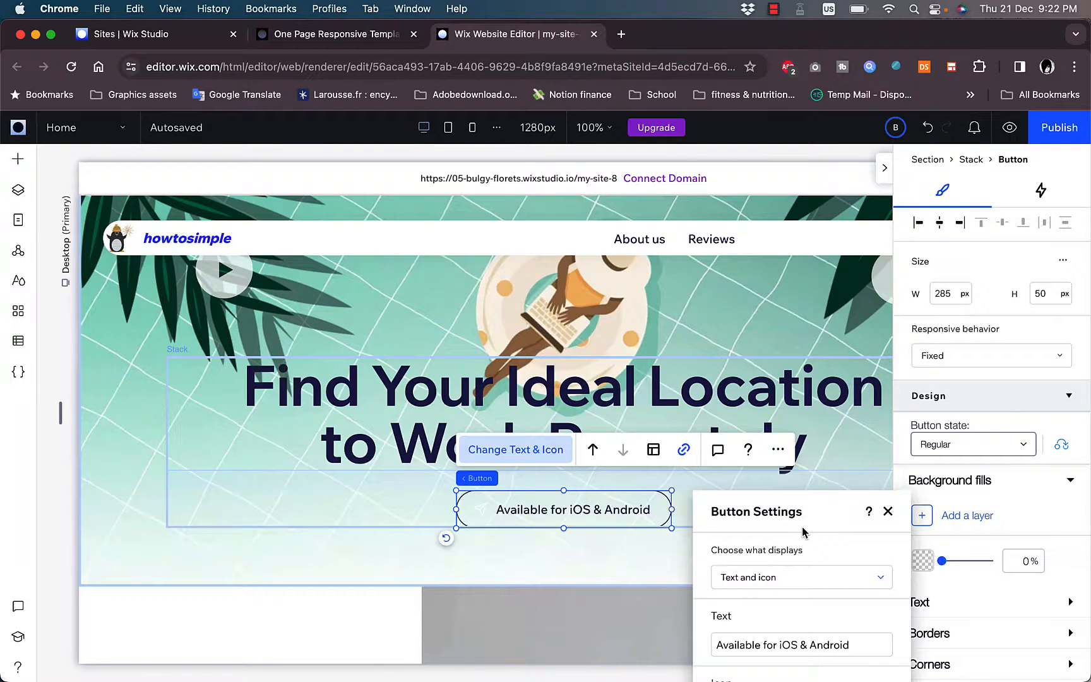
- Browse the site files and Wix's basic shapes for a replacement icon for the hero button
scroll(860, 358, down, 4)
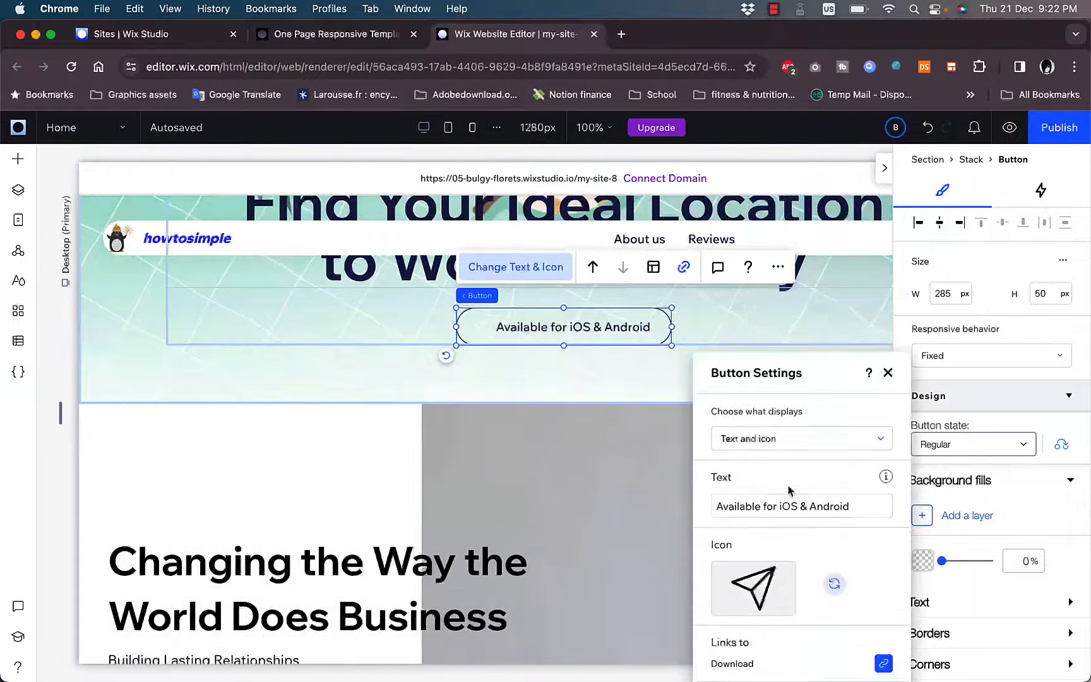
click(724, 586)
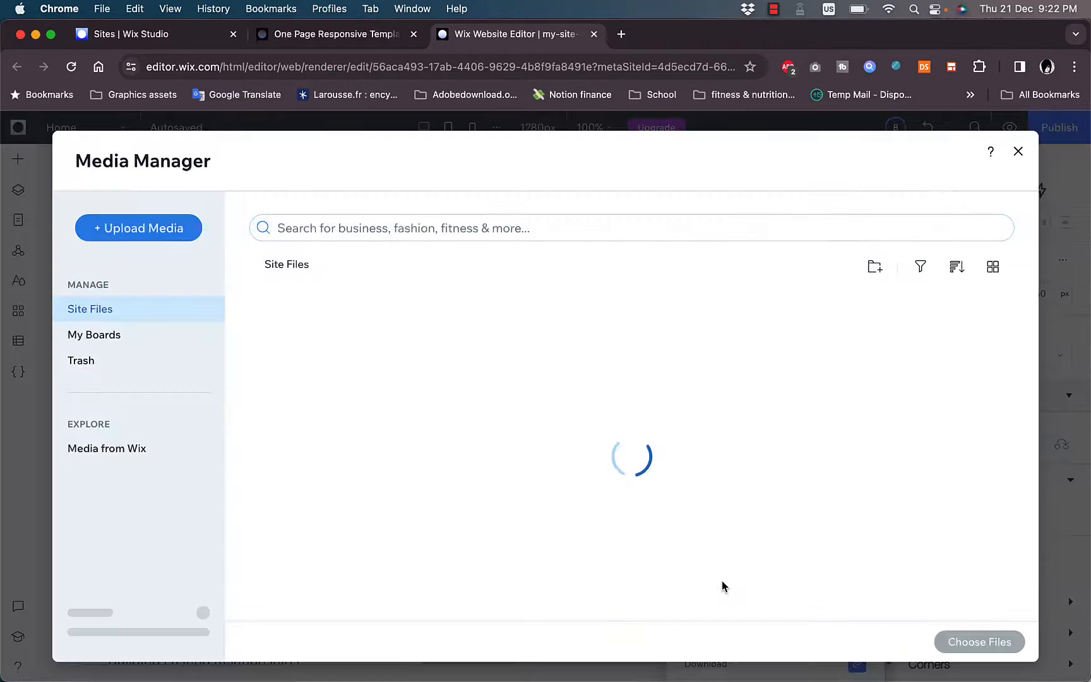
click(100, 311)
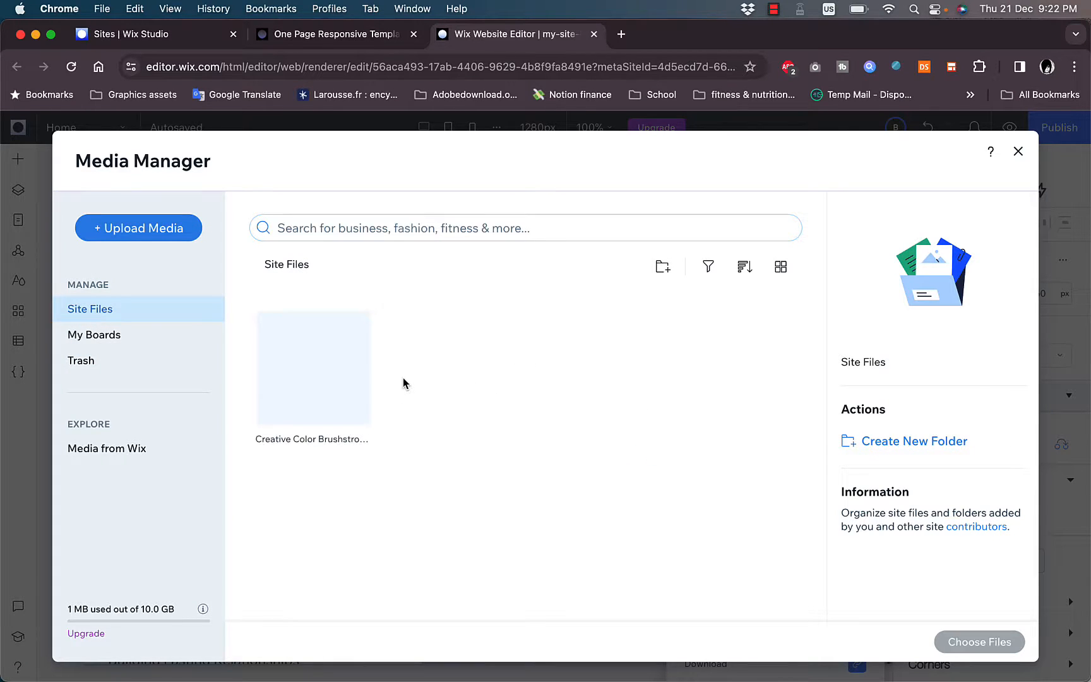
mouse_move(360, 360)
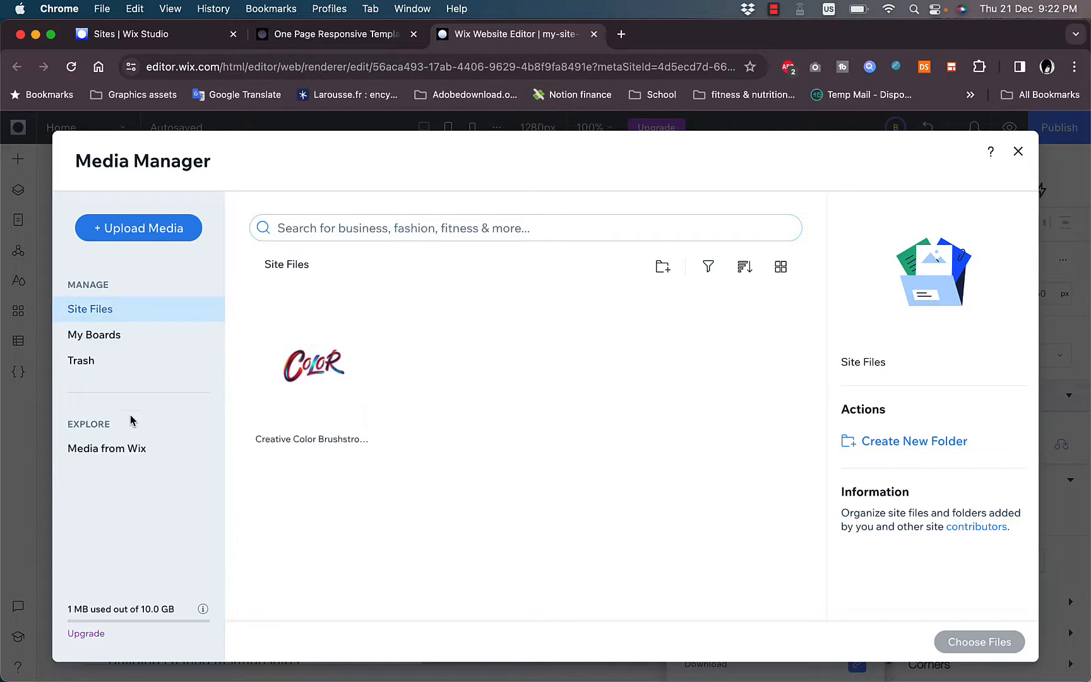
click(127, 449)
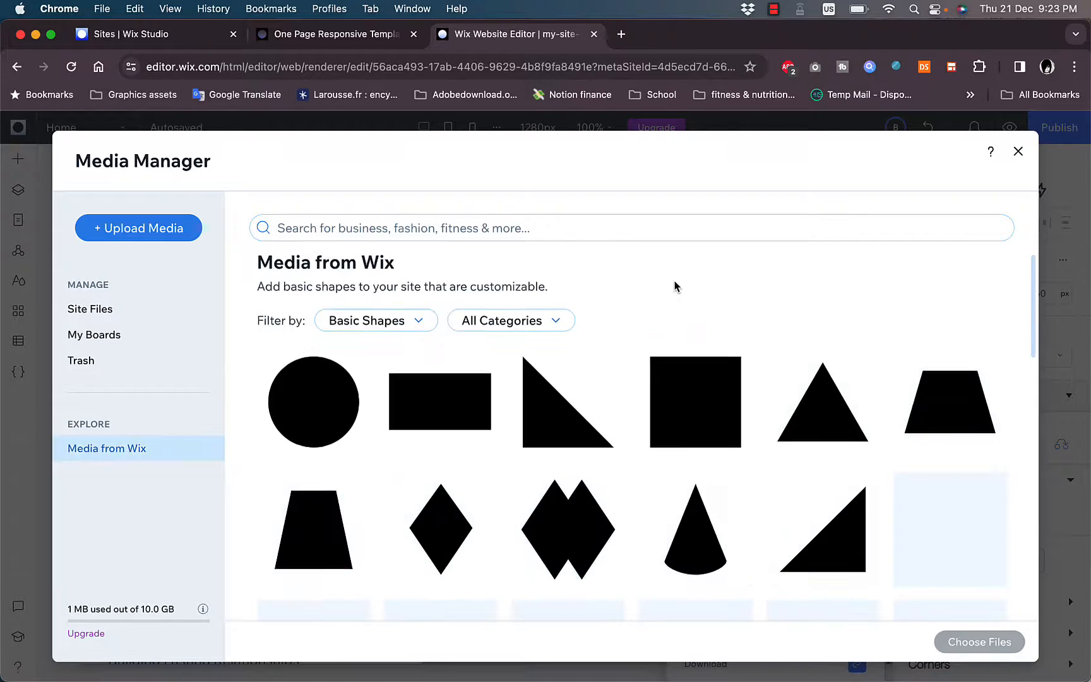
scroll(675, 286, down, 3)
scroll(658, 433, down, 3)
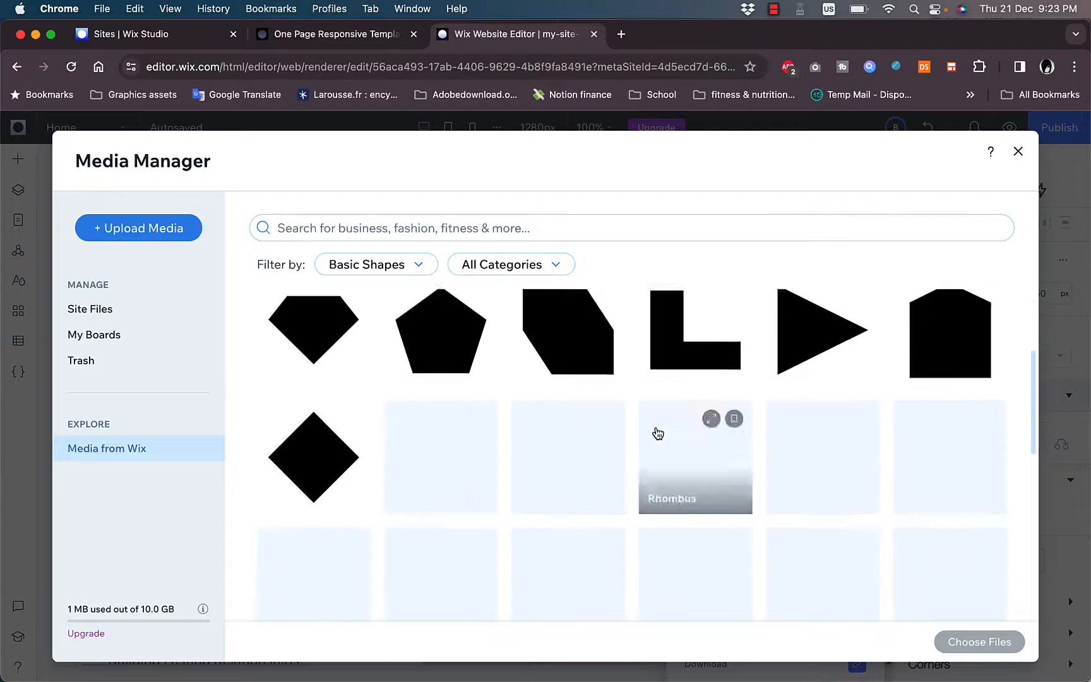
scroll(658, 433, down, 3)
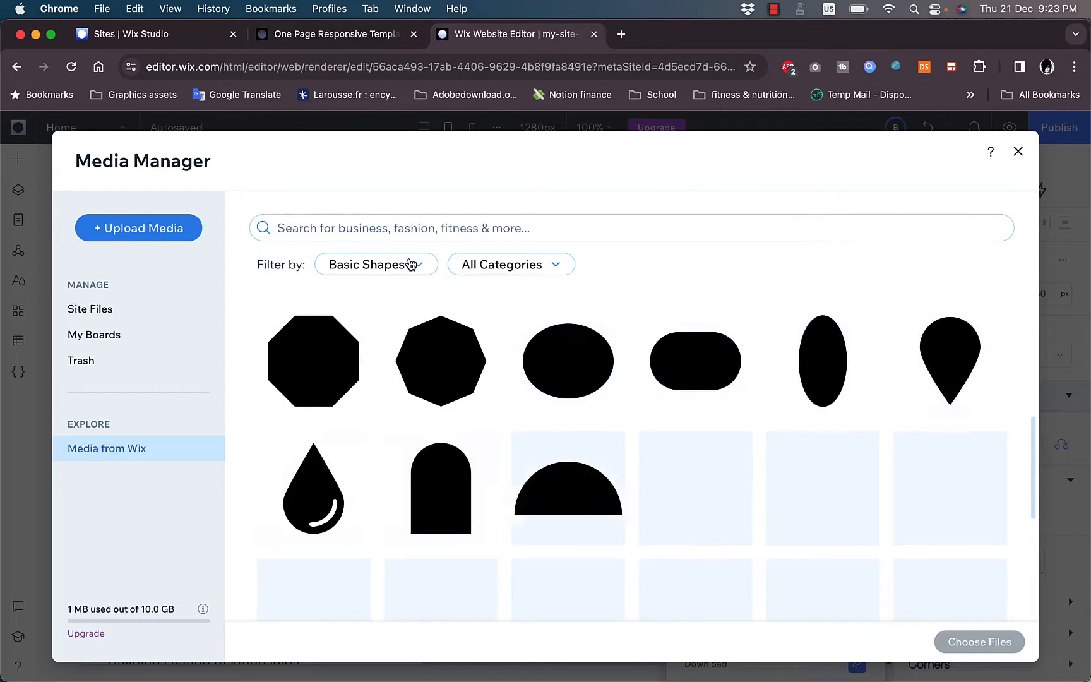
- Filter the Wix media to App Icons and replace the hero button's icon with the download arrow
click(411, 265)
click(364, 345)
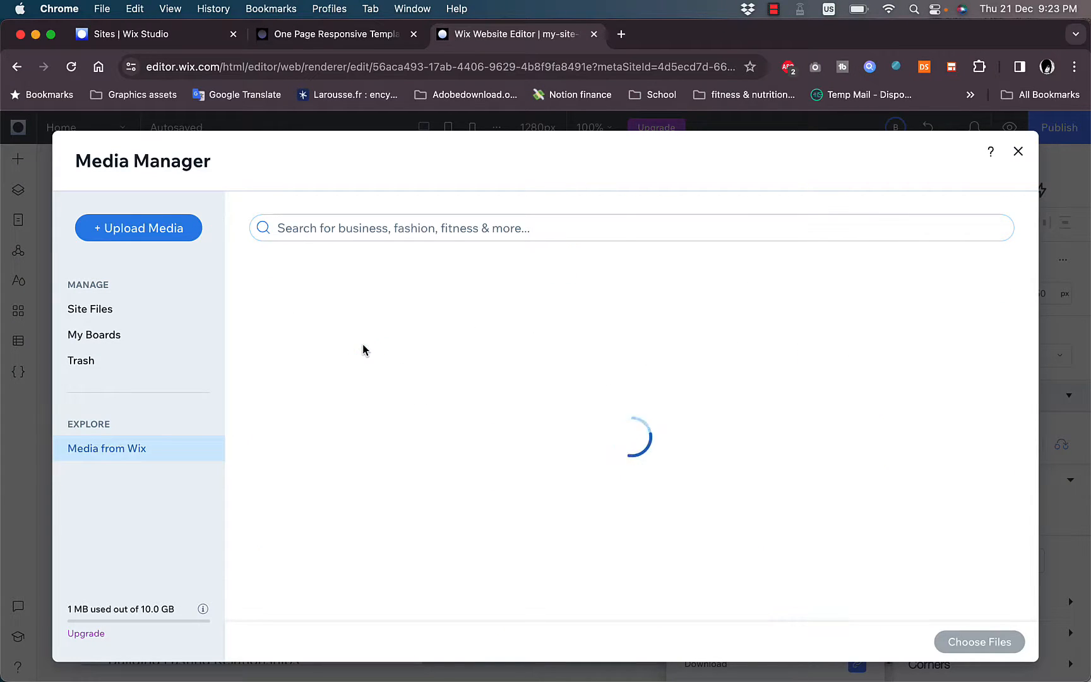
scroll(708, 286, down, 1)
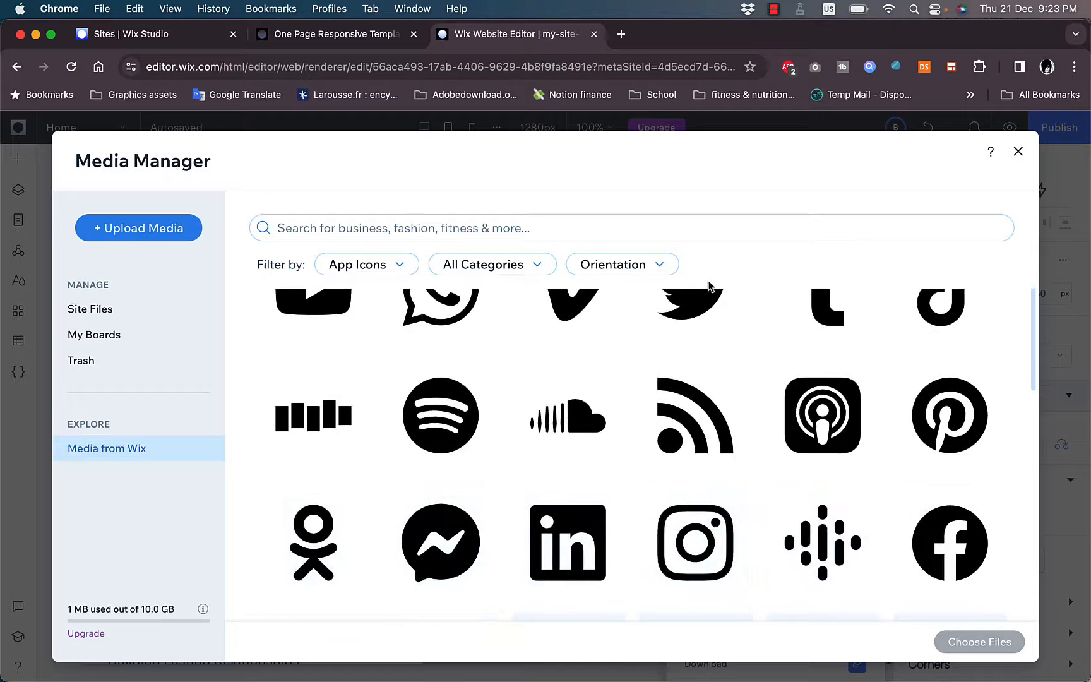
scroll(682, 379, down, 6)
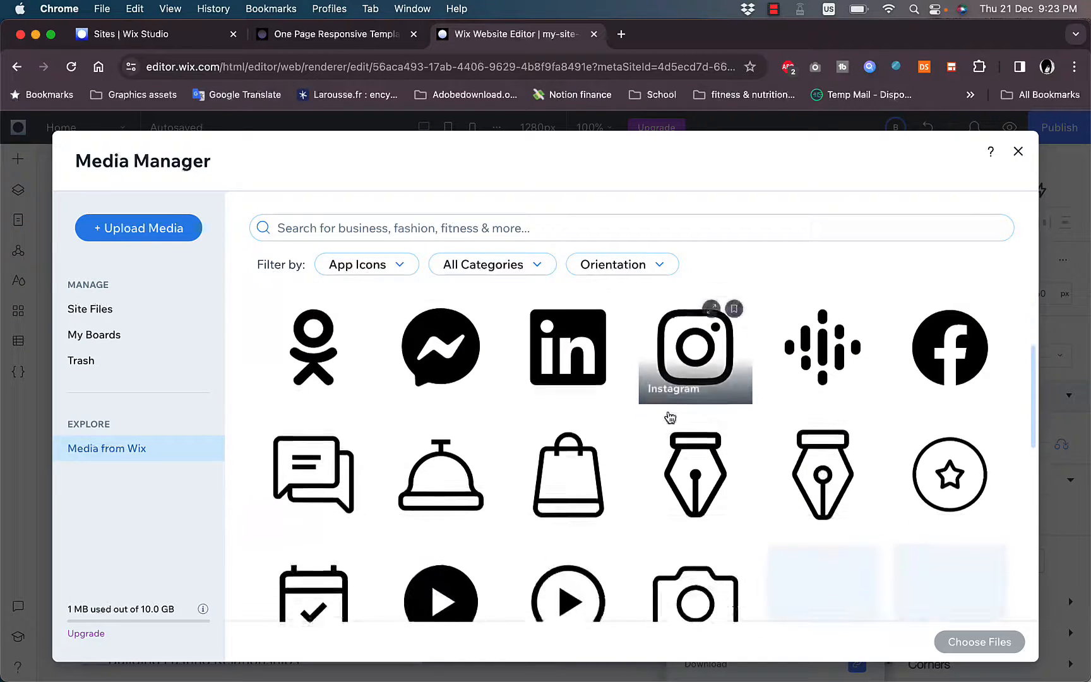
scroll(669, 416, down, 8)
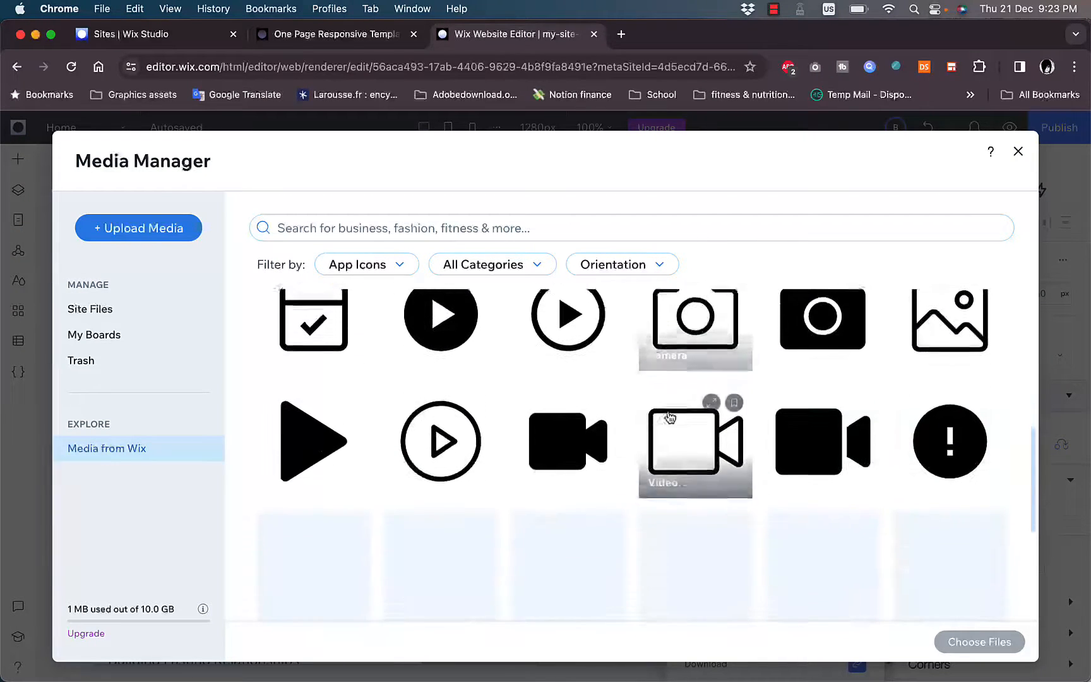
scroll(669, 417, down, 4)
scroll(670, 417, up, 4)
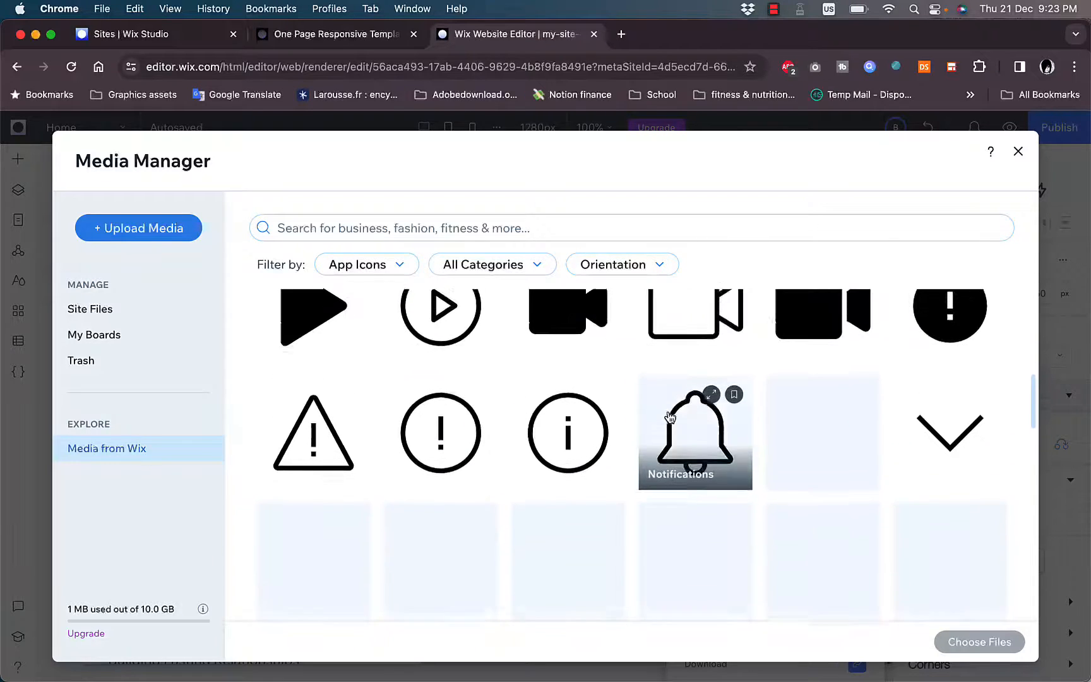
scroll(670, 417, up, 4)
scroll(670, 417, down, 10)
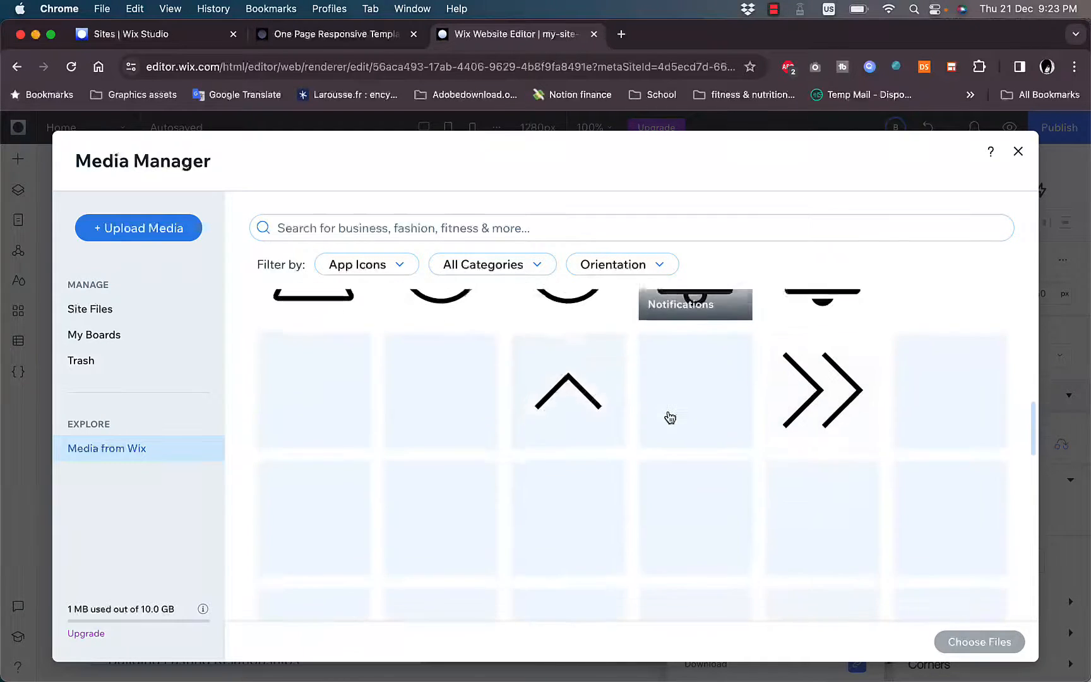
scroll(670, 416, down, 3)
scroll(670, 416, up, 4)
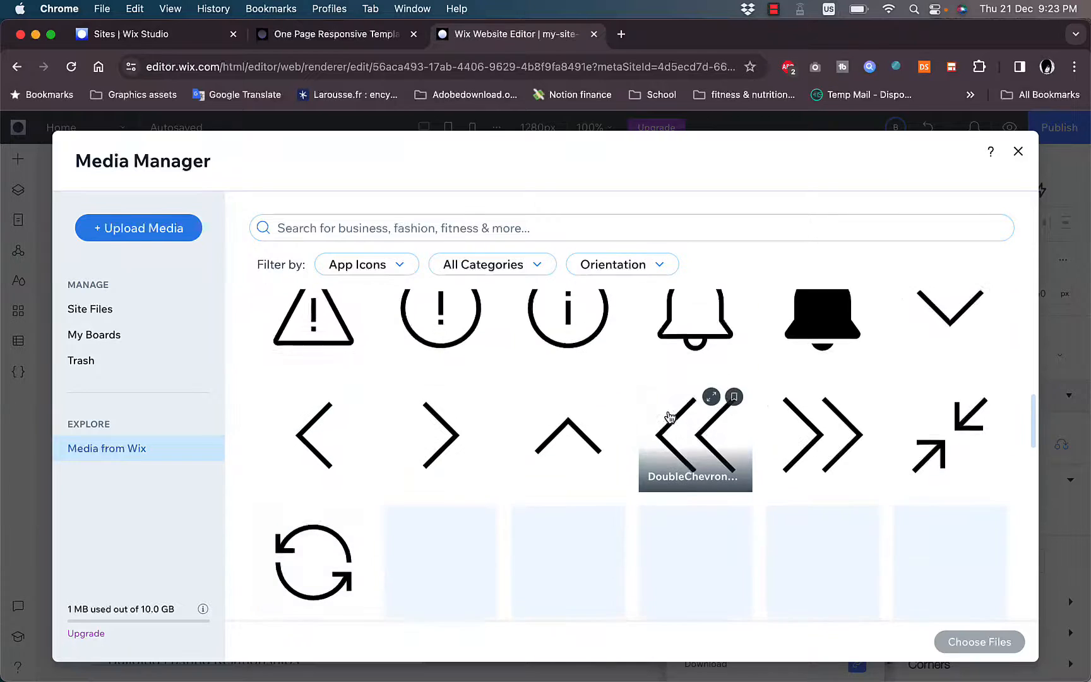
scroll(670, 417, down, 4)
scroll(670, 417, down, 2)
scroll(670, 417, up, 3)
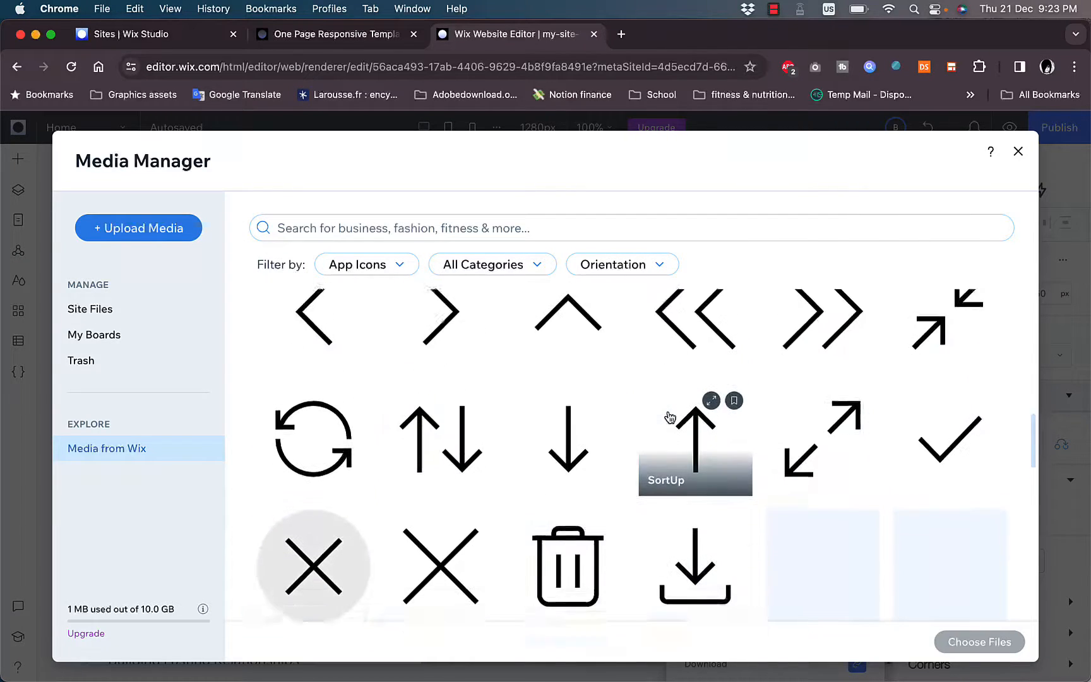
scroll(682, 454, down, 2)
click(700, 519)
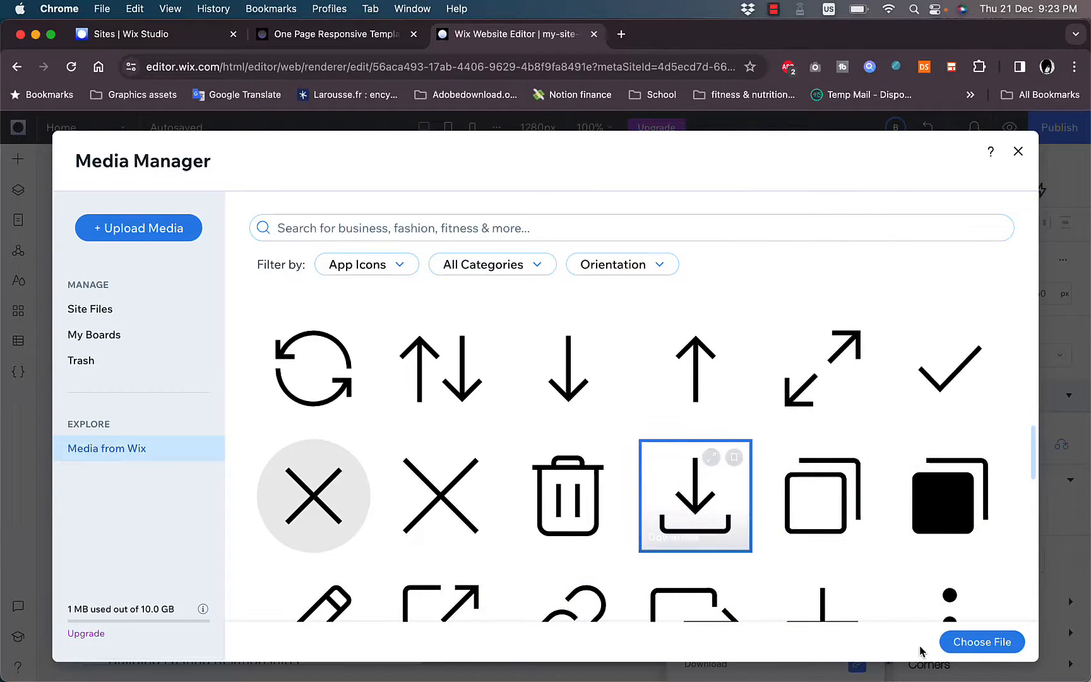
click(963, 650)
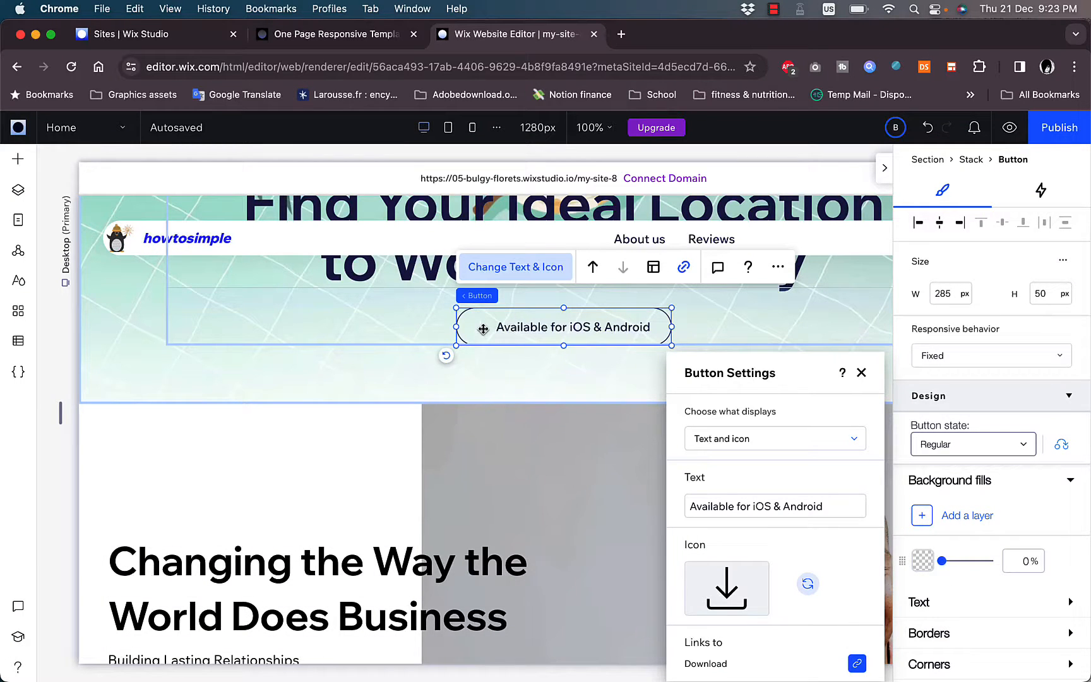
- Add a white background fill layer at 100% opacity to the hero button and close its button settings
click(483, 329)
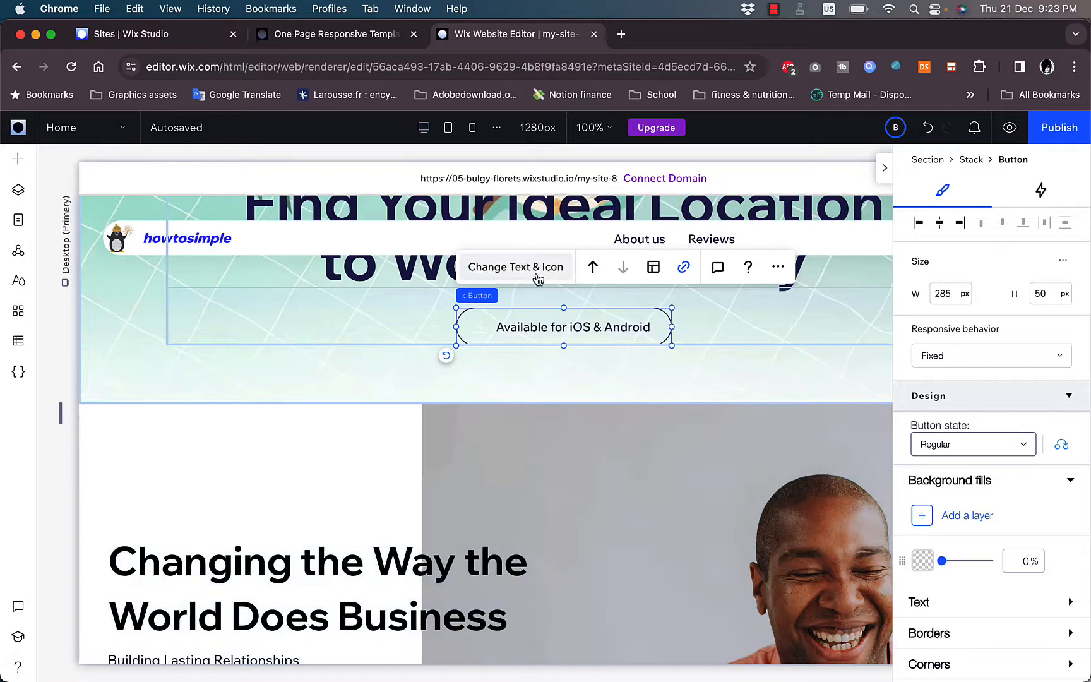
click(537, 275)
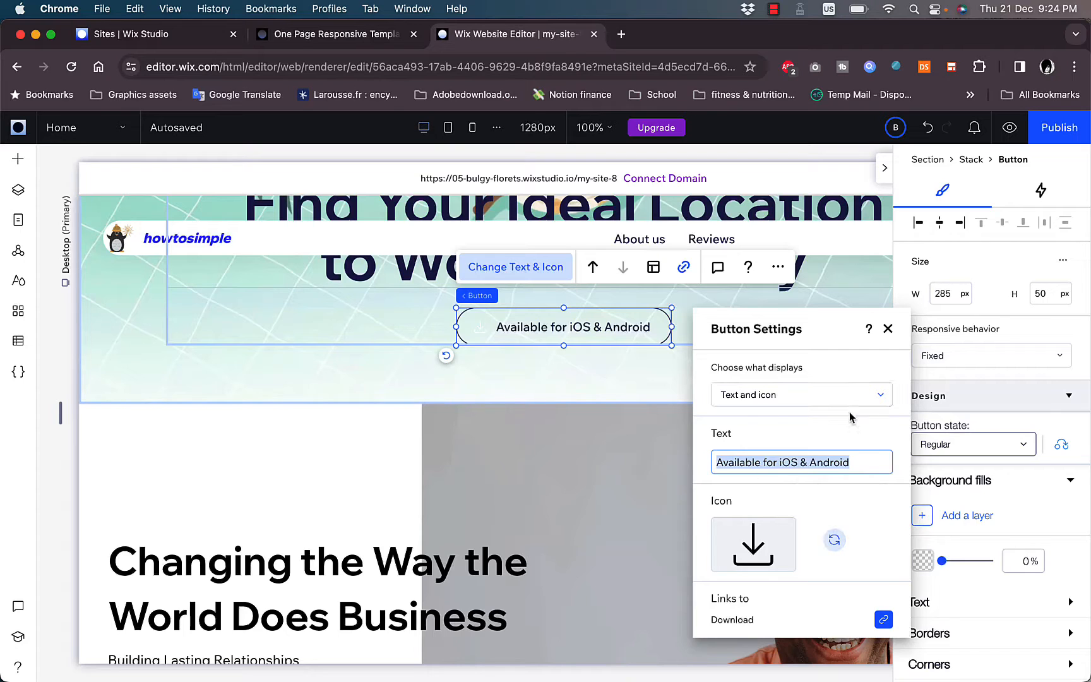
click(888, 331)
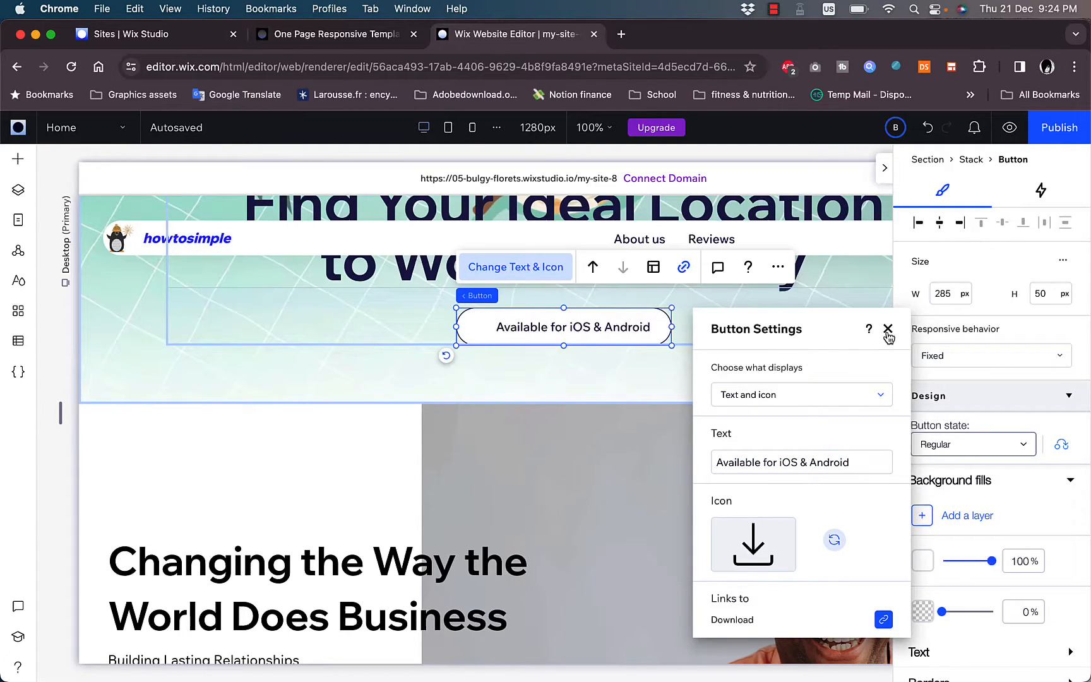
click(888, 331)
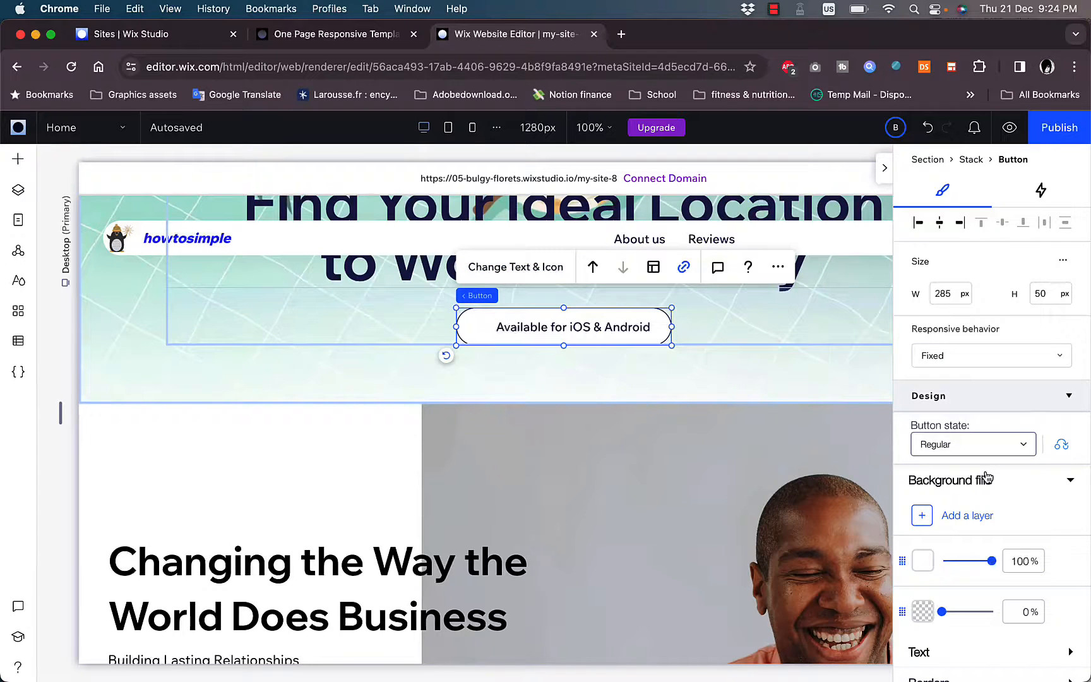
- Try the dark navy theme color on the hero button's background fill and return it to white
scroll(987, 478, down, 3)
click(923, 497)
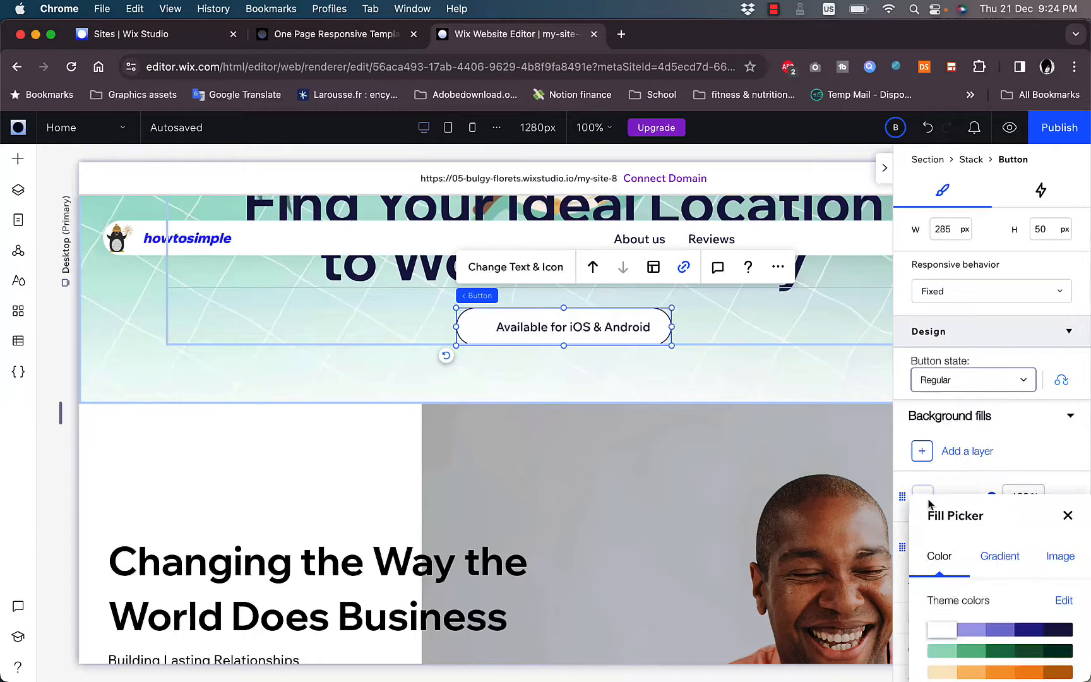
click(1056, 630)
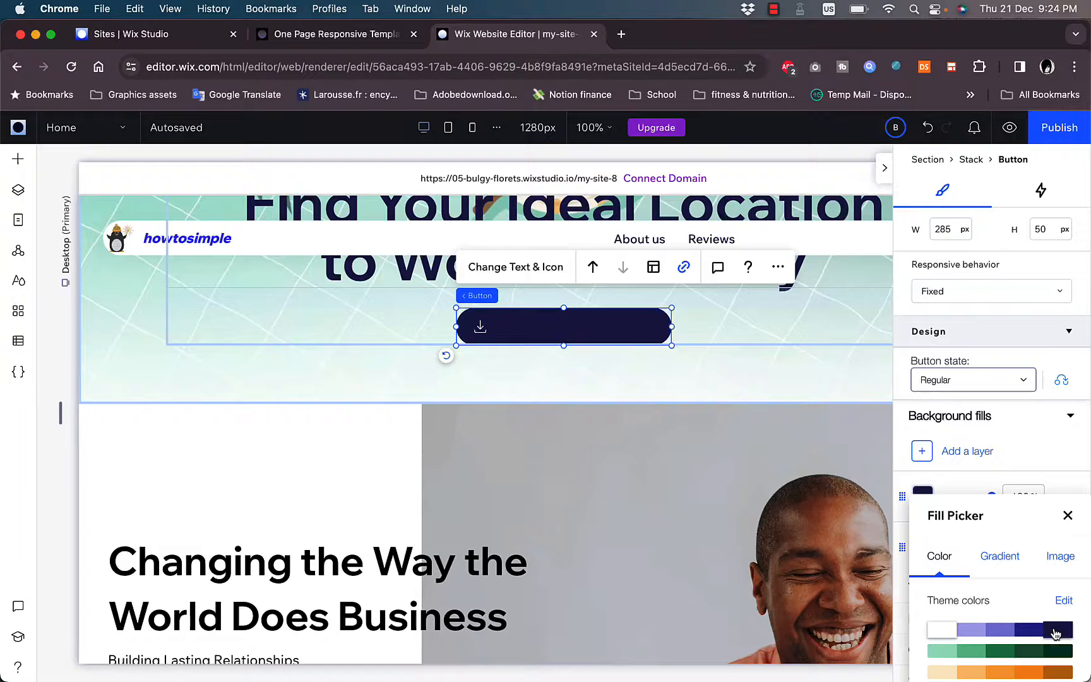
click(1017, 446)
- Set the hero button's icon color to the dark navy theme color #141455
scroll(1017, 446, down, 5)
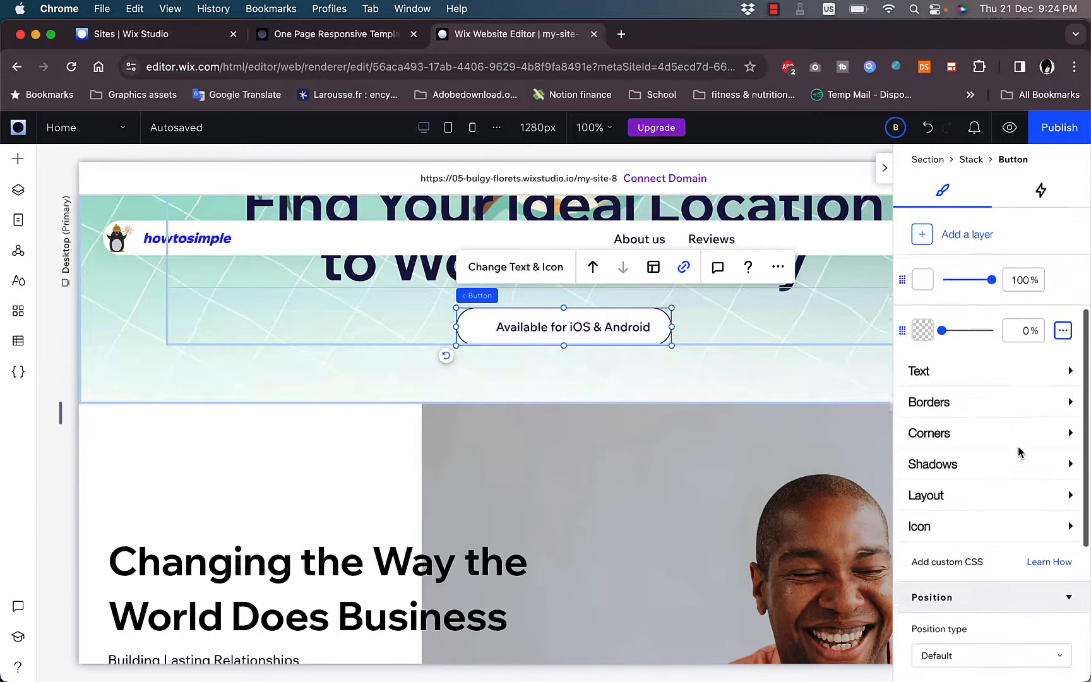
scroll(1018, 447, down, 1)
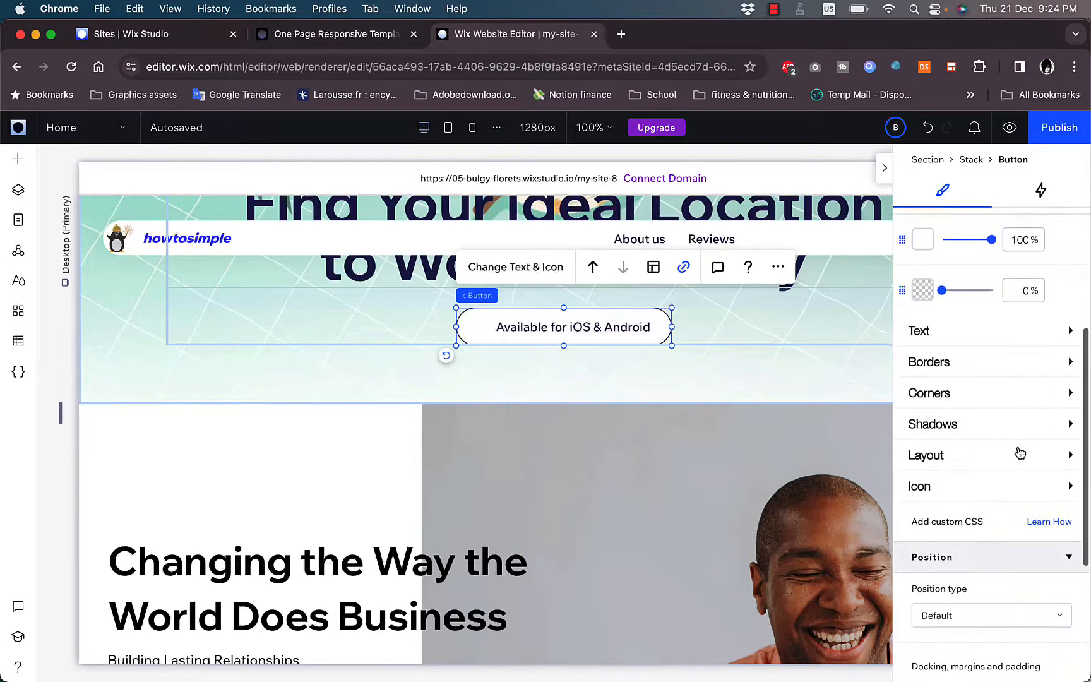
click(949, 498)
scroll(950, 501, down, 2)
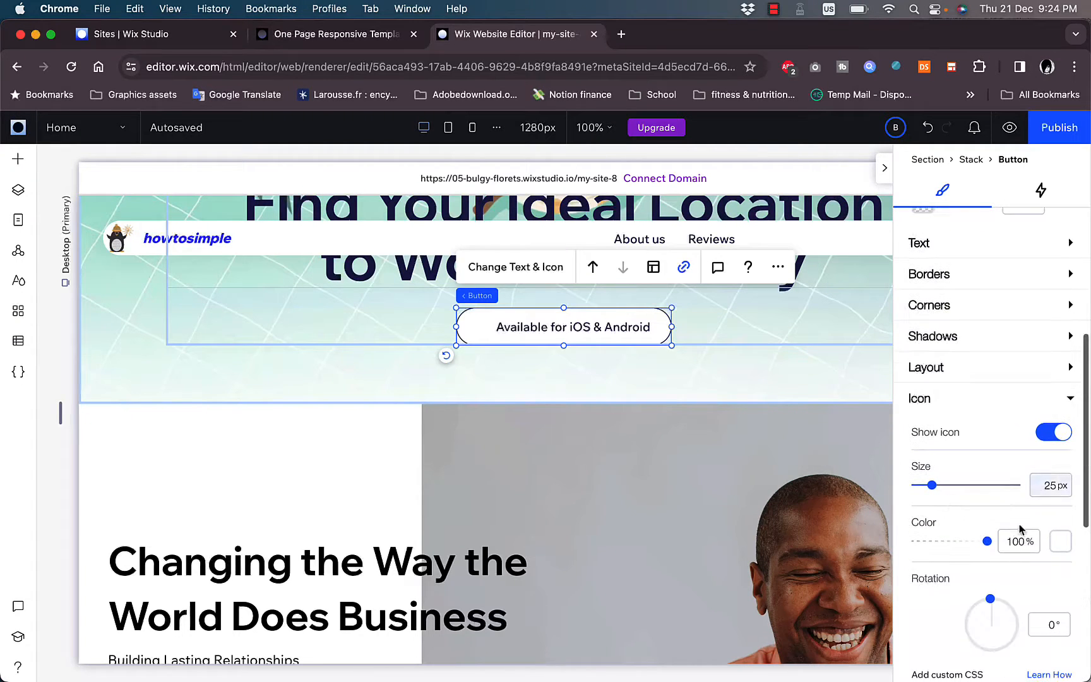
click(1061, 541)
click(1058, 455)
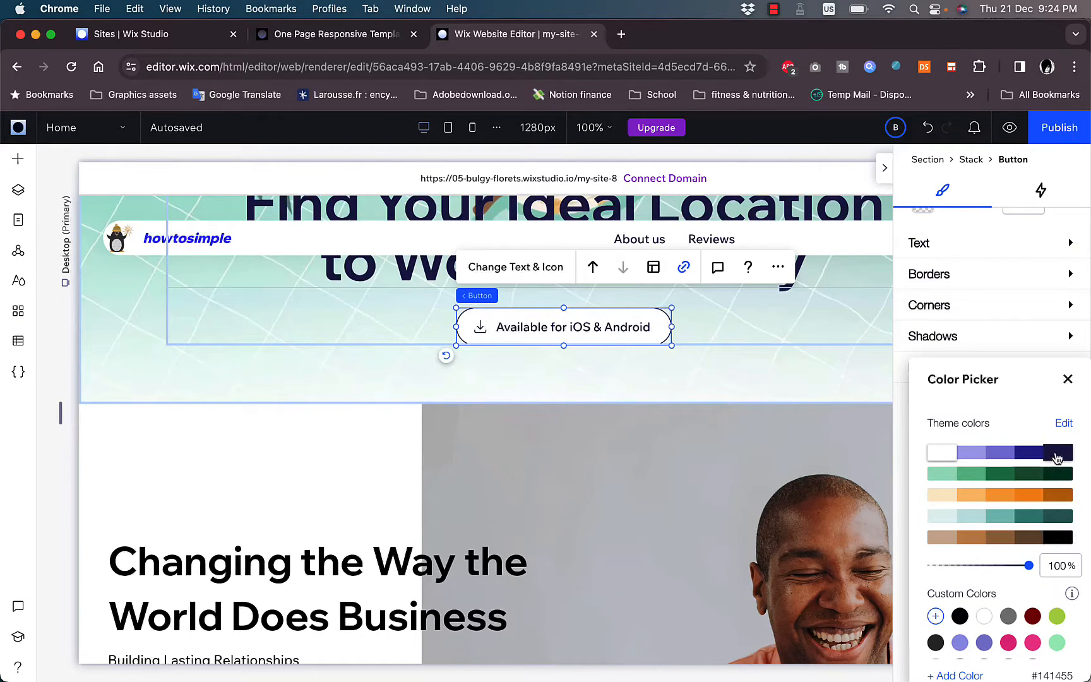
click(1067, 379)
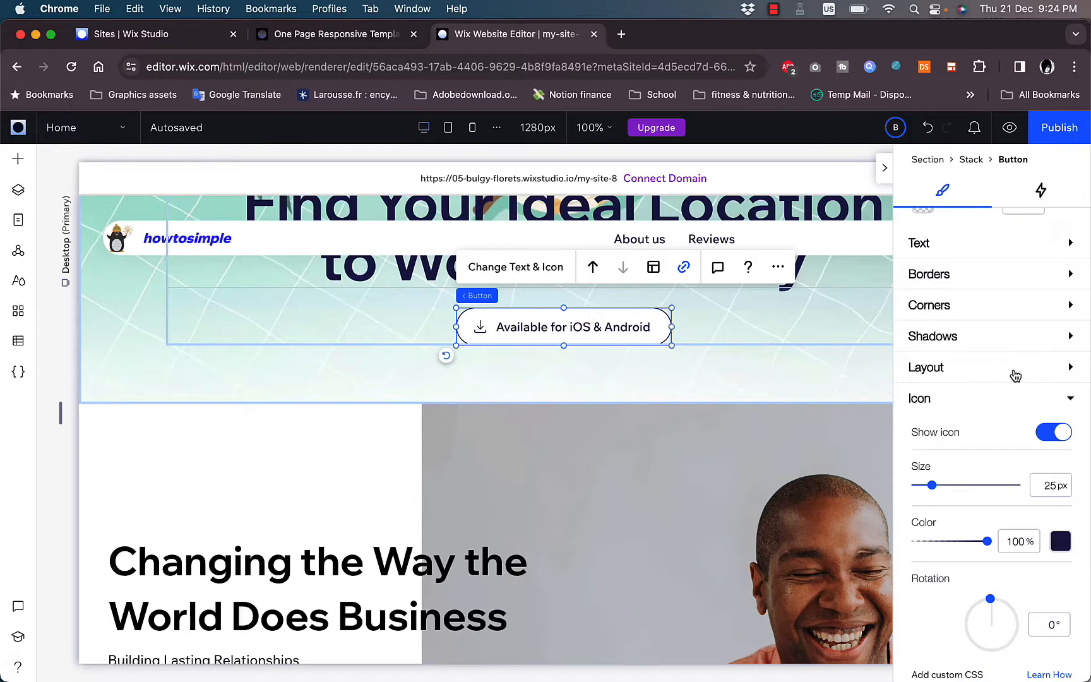
- Add an outer shadow to the hero button with a 315° angle, 4 px distance and 2 px blur
click(1019, 374)
click(1027, 379)
click(1019, 345)
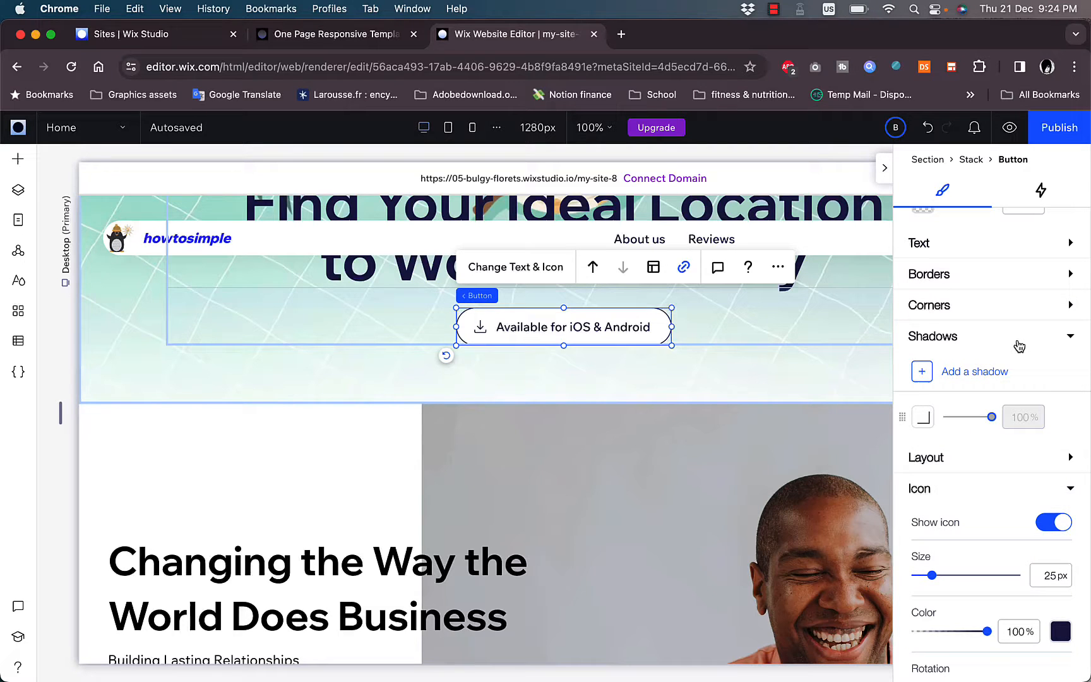
click(933, 377)
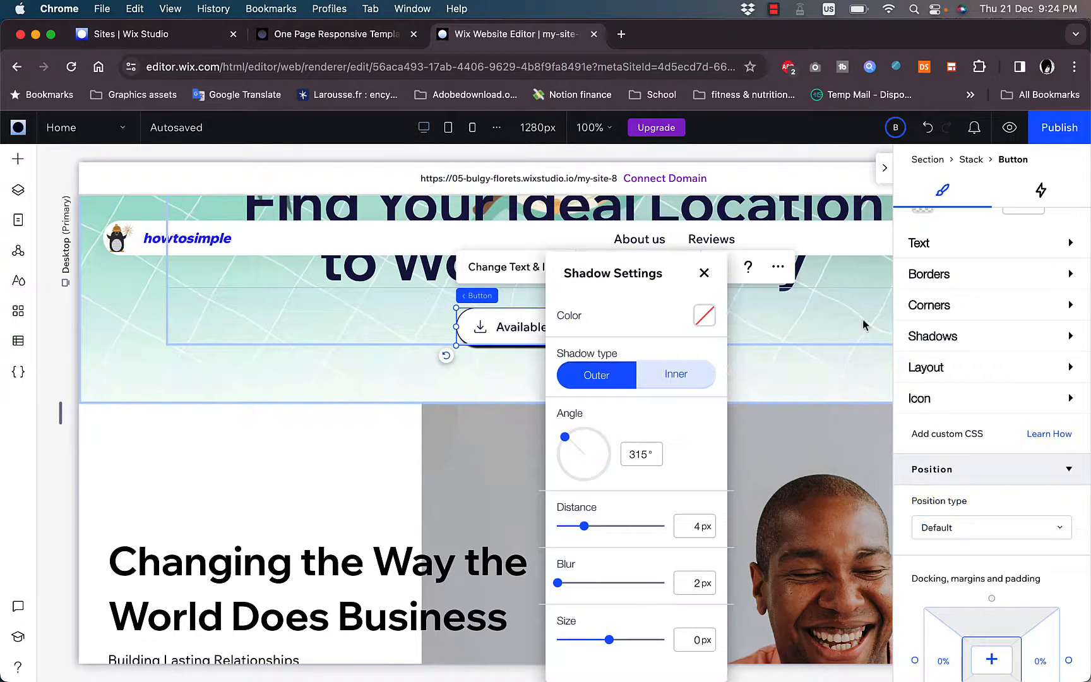
click(705, 274)
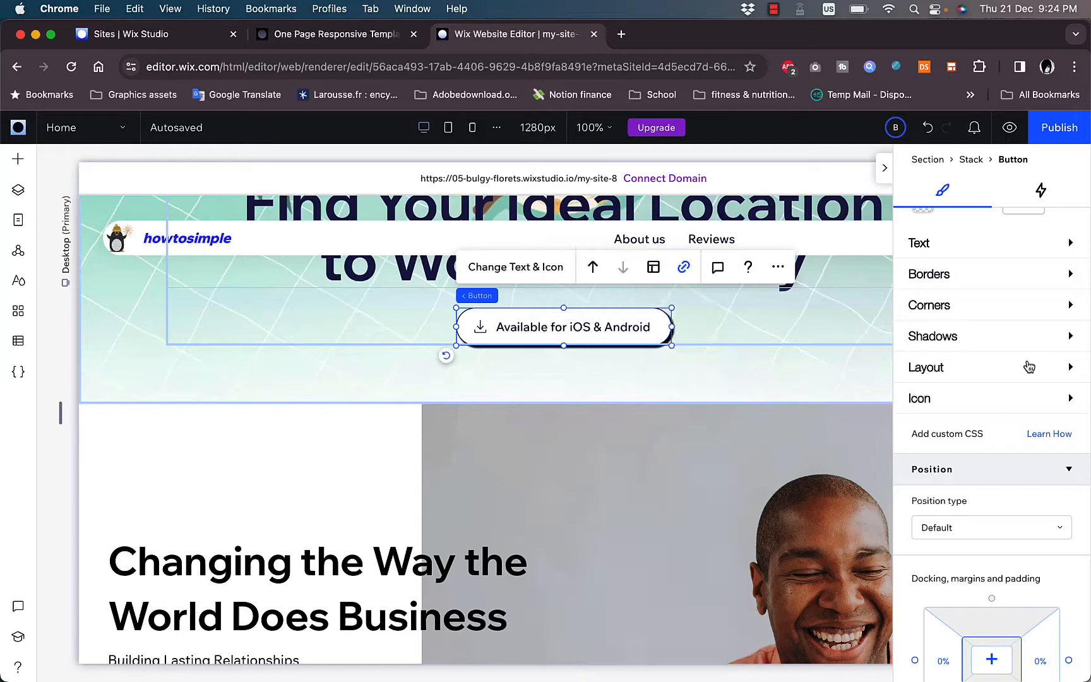
- Examine the hero button's corner radius, border, text and background fill settings
click(1002, 316)
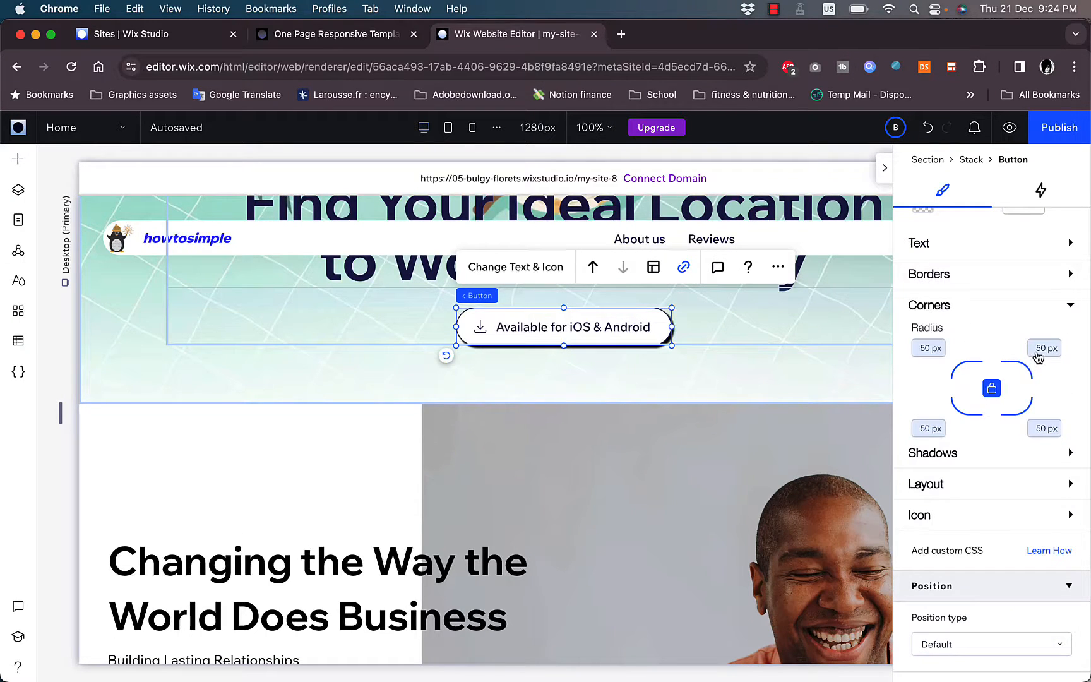
click(1004, 288)
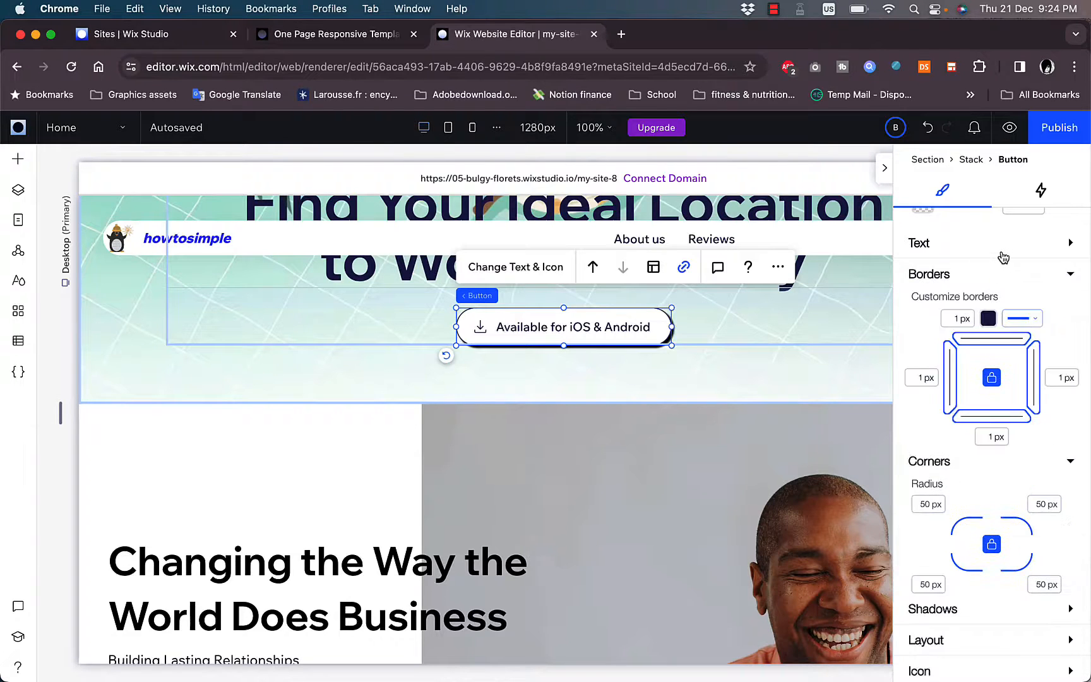
click(1004, 258)
scroll(1007, 297, up, 5)
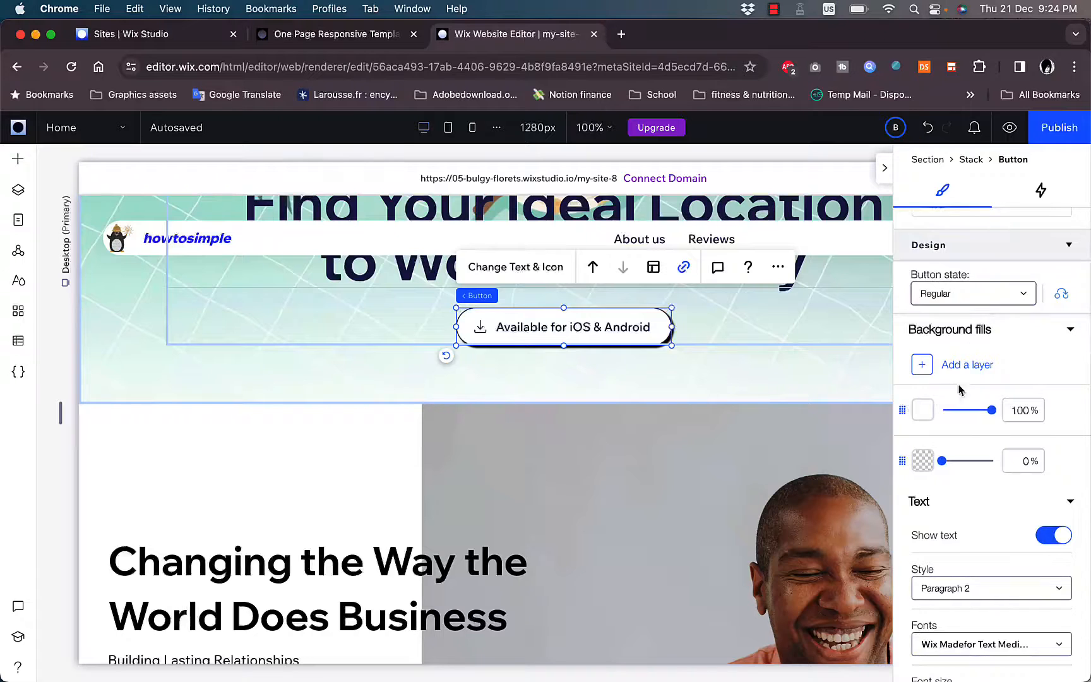
scroll(948, 398, up, 1)
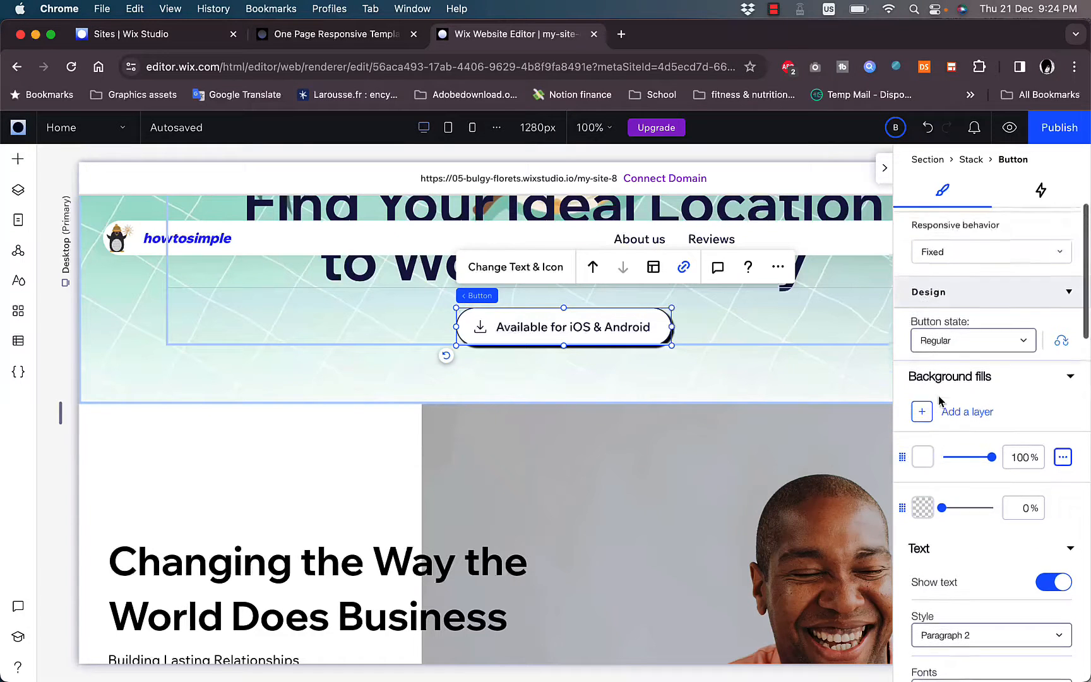
- Set the hero button's background fill to the light purple theme color
click(923, 459)
click(975, 589)
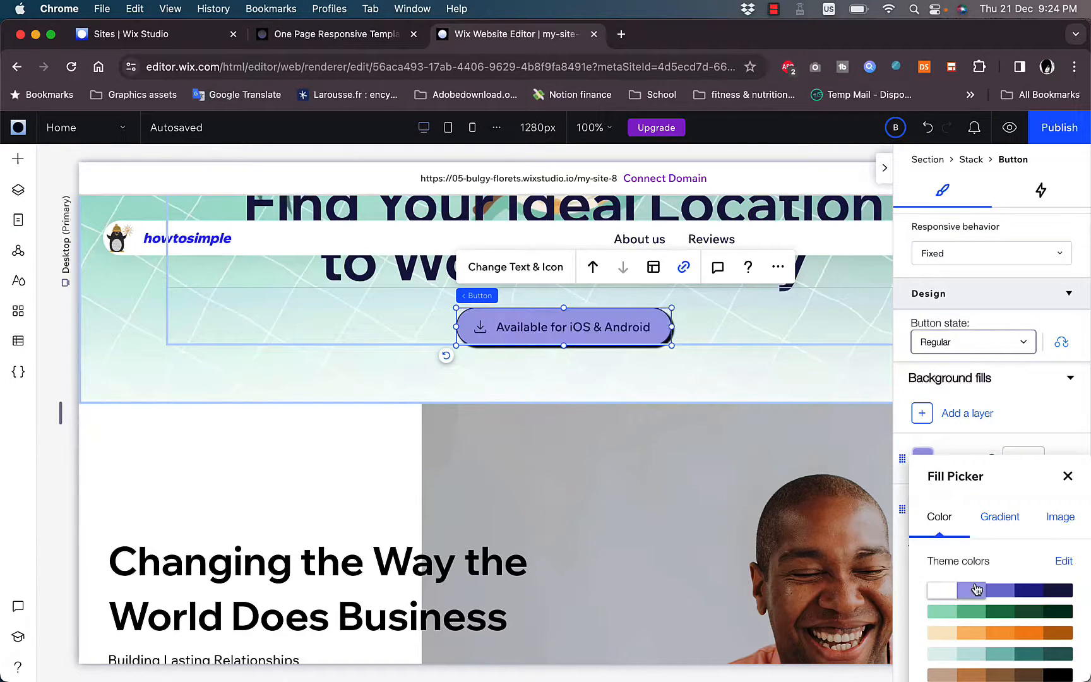
click(697, 372)
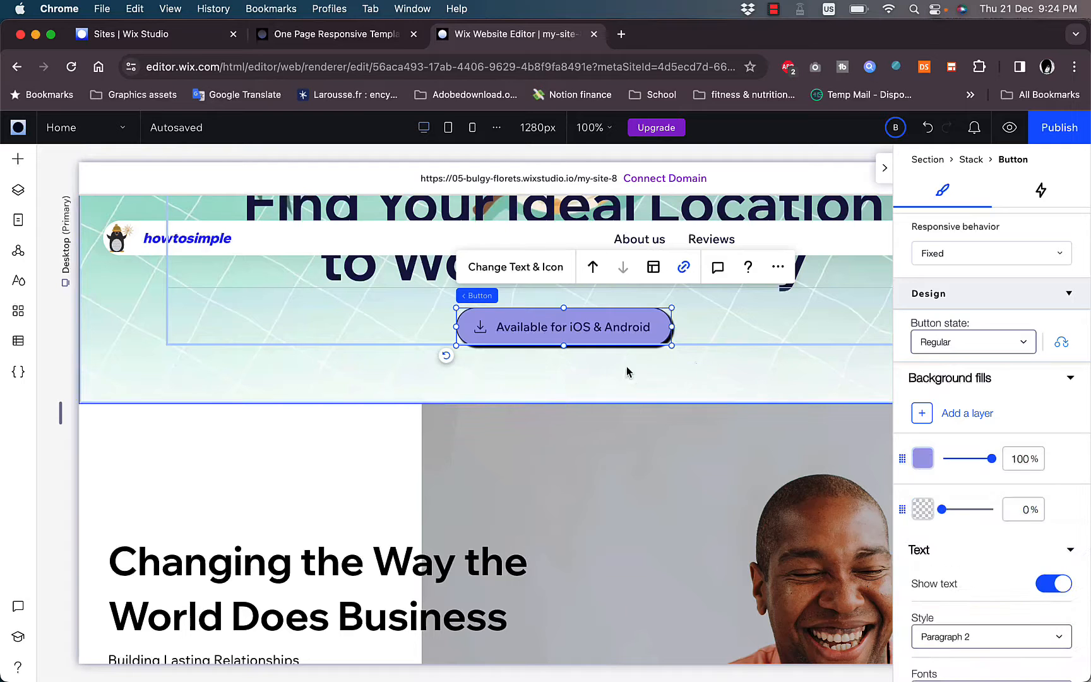
- Add a blank section between the hero section and the "Changing the Way the World Does Business" section
click(555, 382)
scroll(370, 392, down, 3)
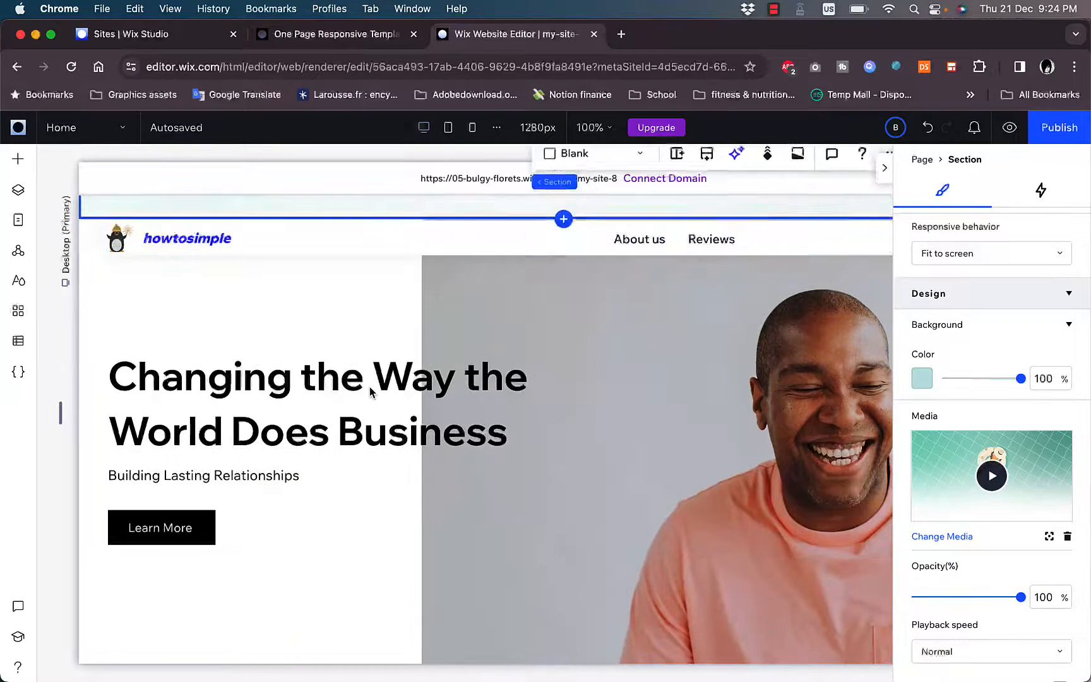
click(424, 387)
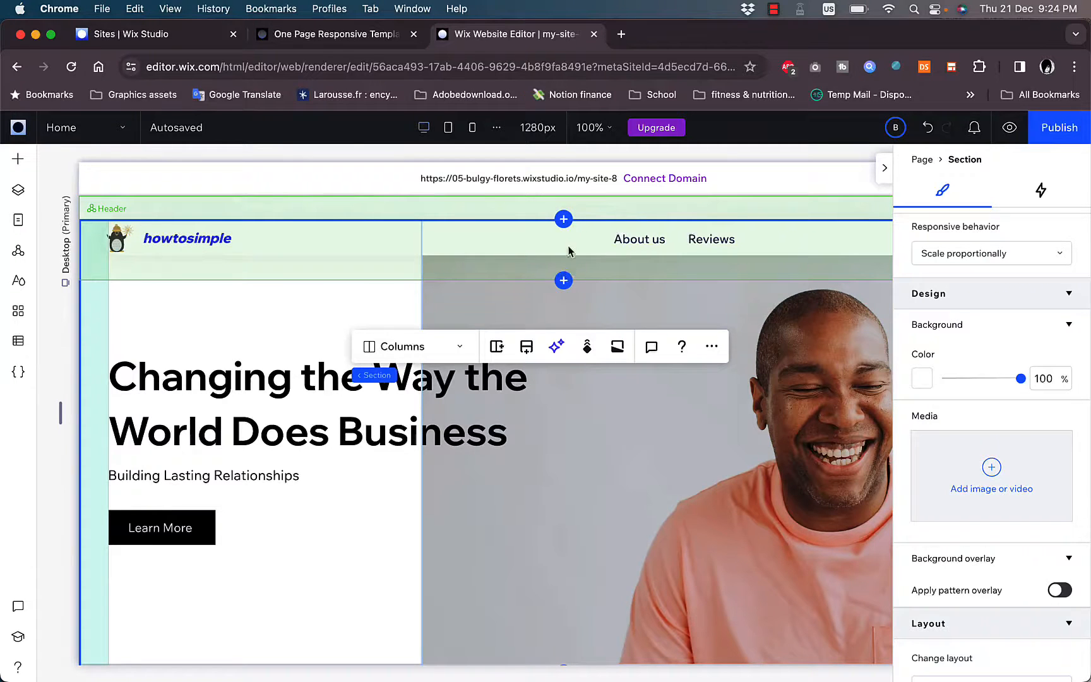
click(563, 220)
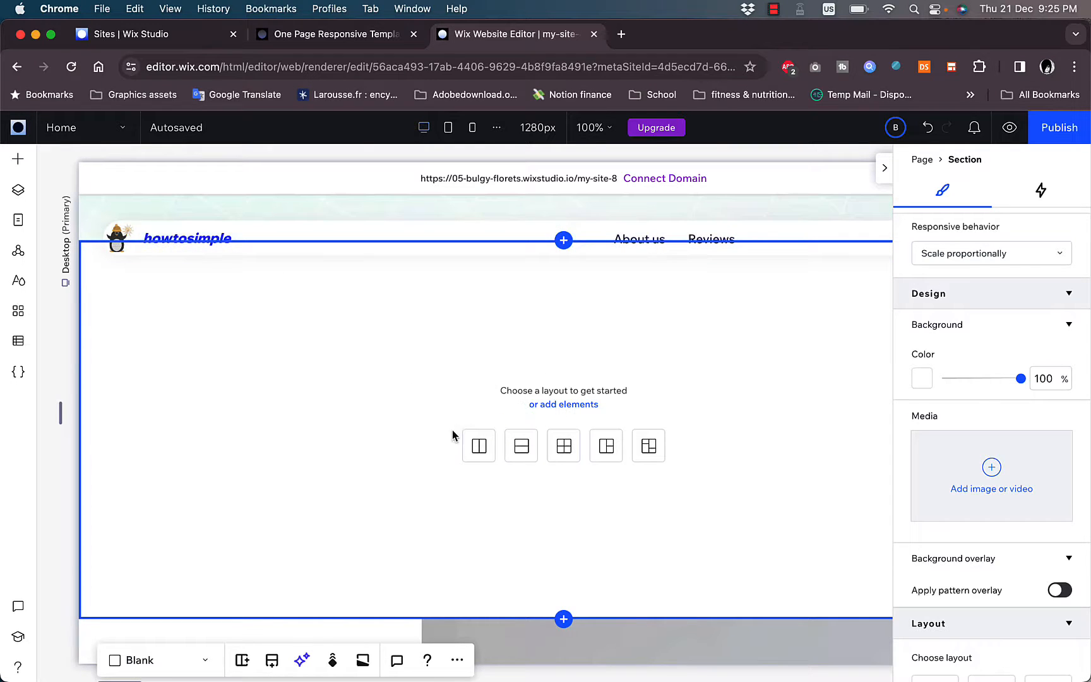
- Examine the sections below the blank section and open the "6 Continents" heading for text editing
scroll(442, 445, down, 2)
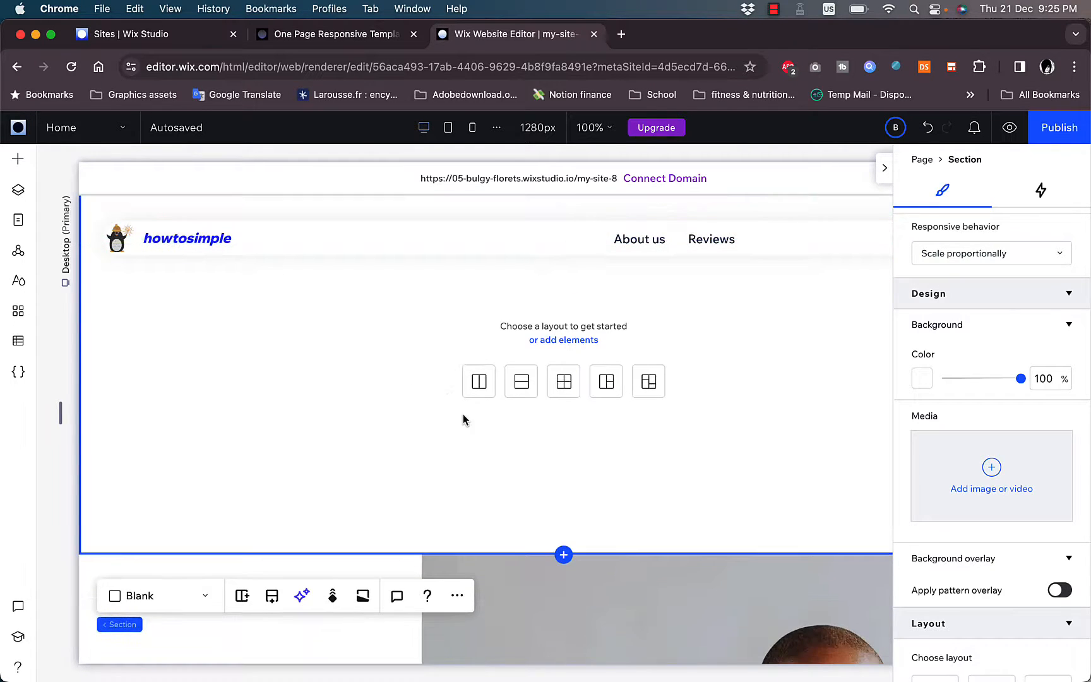
scroll(549, 427, down, 10)
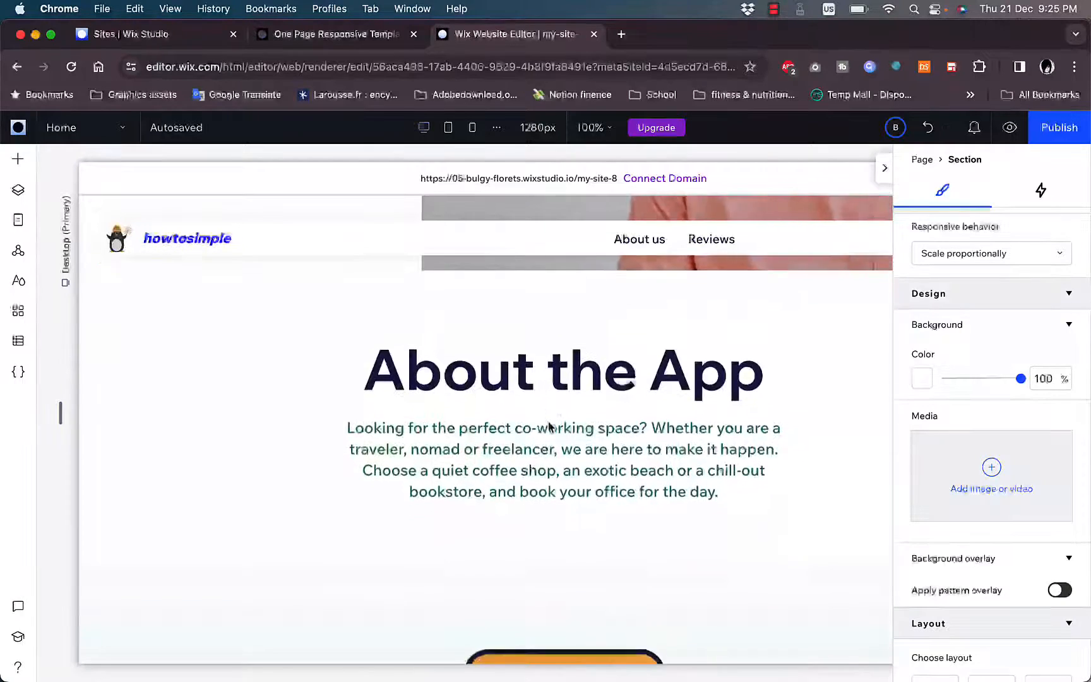
scroll(549, 427, down, 8)
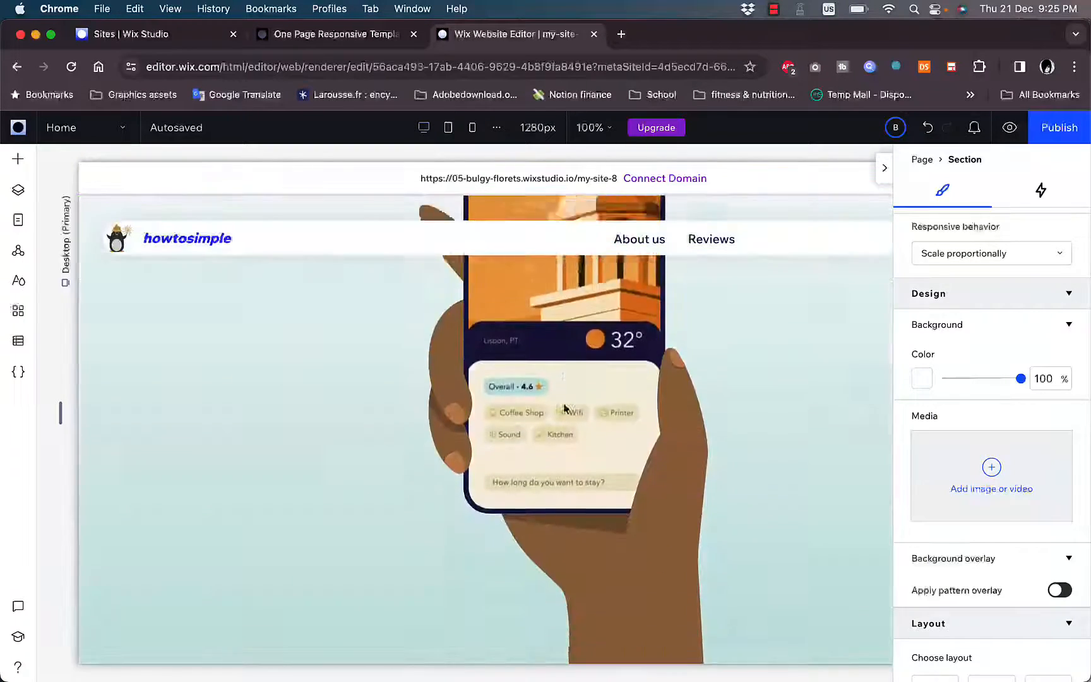
scroll(564, 406, down, 10)
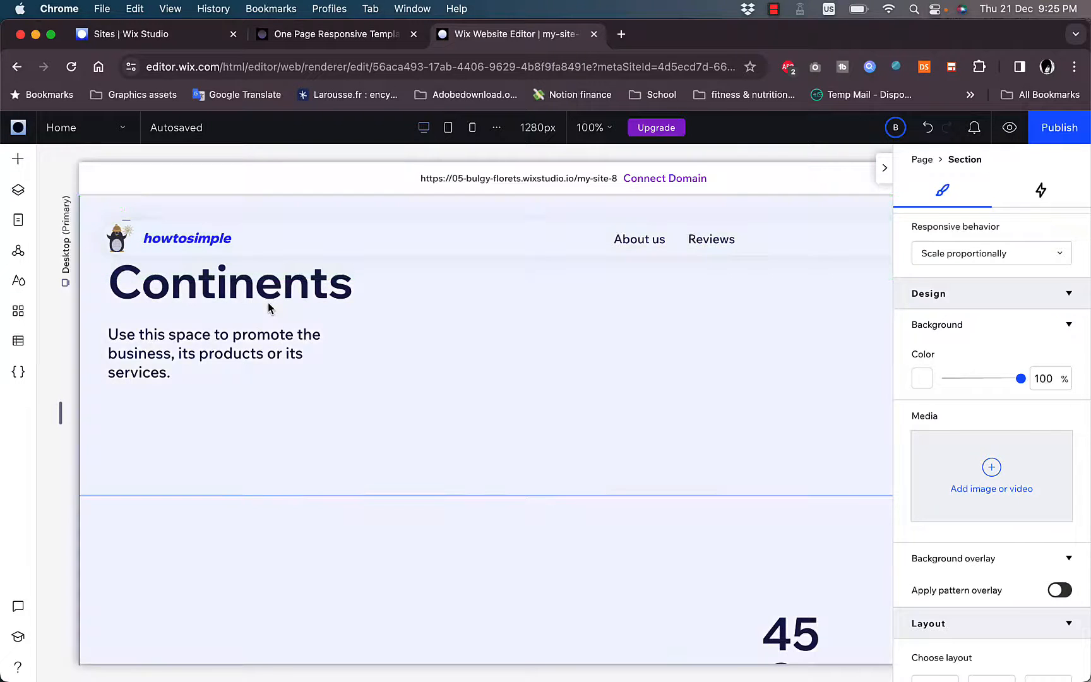
click(224, 297)
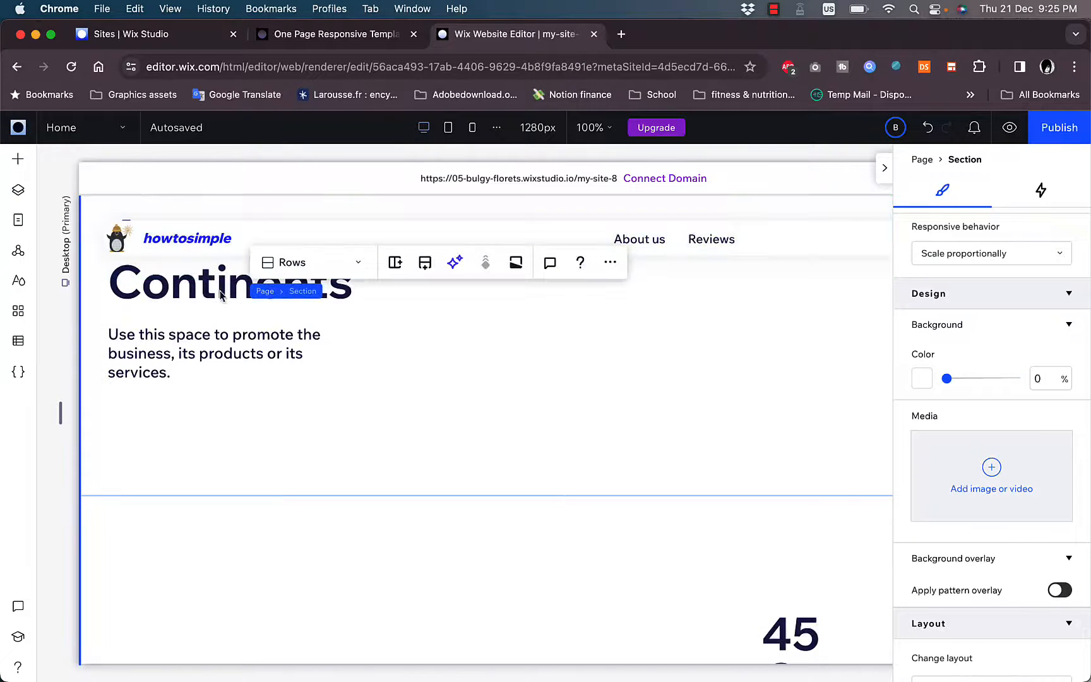
click(221, 292)
click(266, 294)
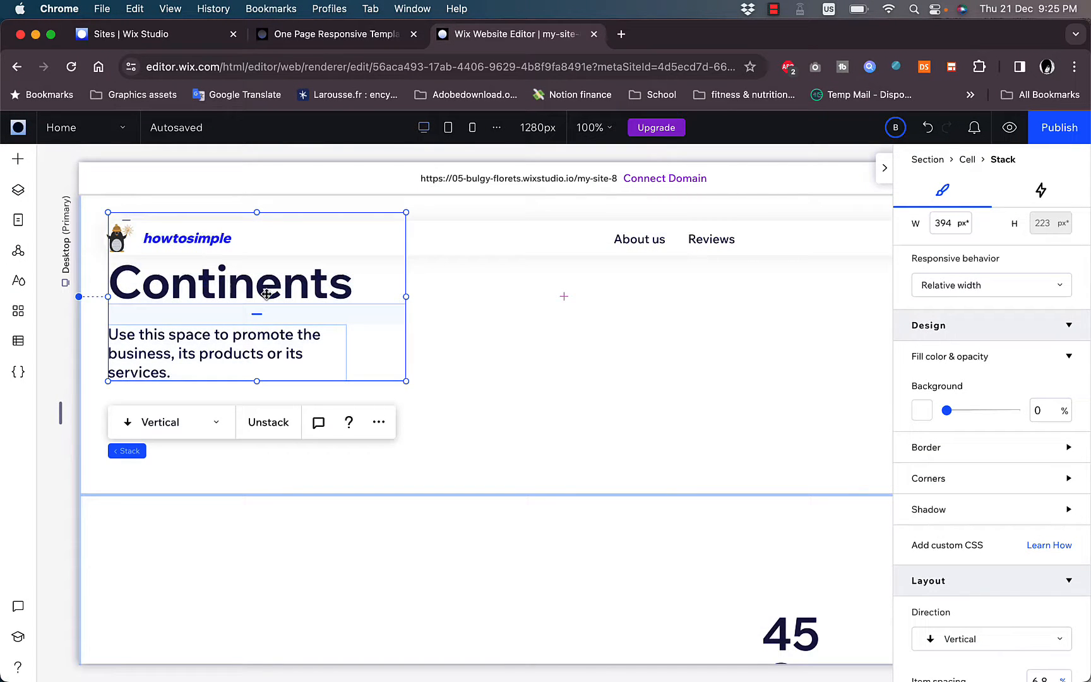
double_click(279, 285)
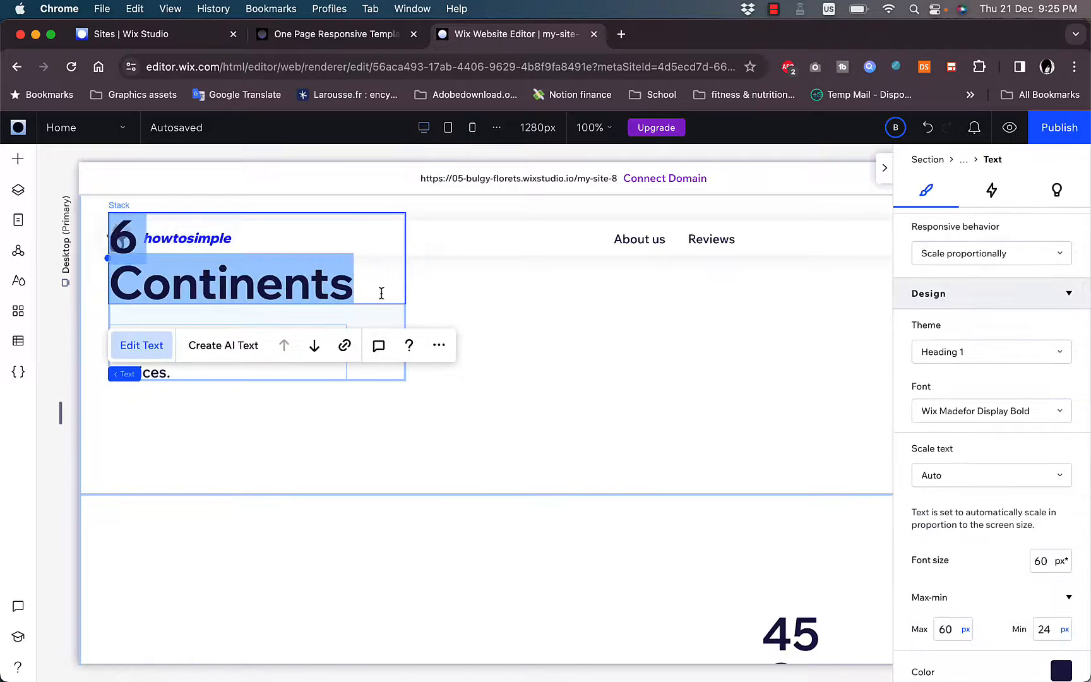
click(479, 344)
- Try the Rows layout on the review cards section under "Why People Love Us" and return it to Columns
scroll(480, 344, down, 15)
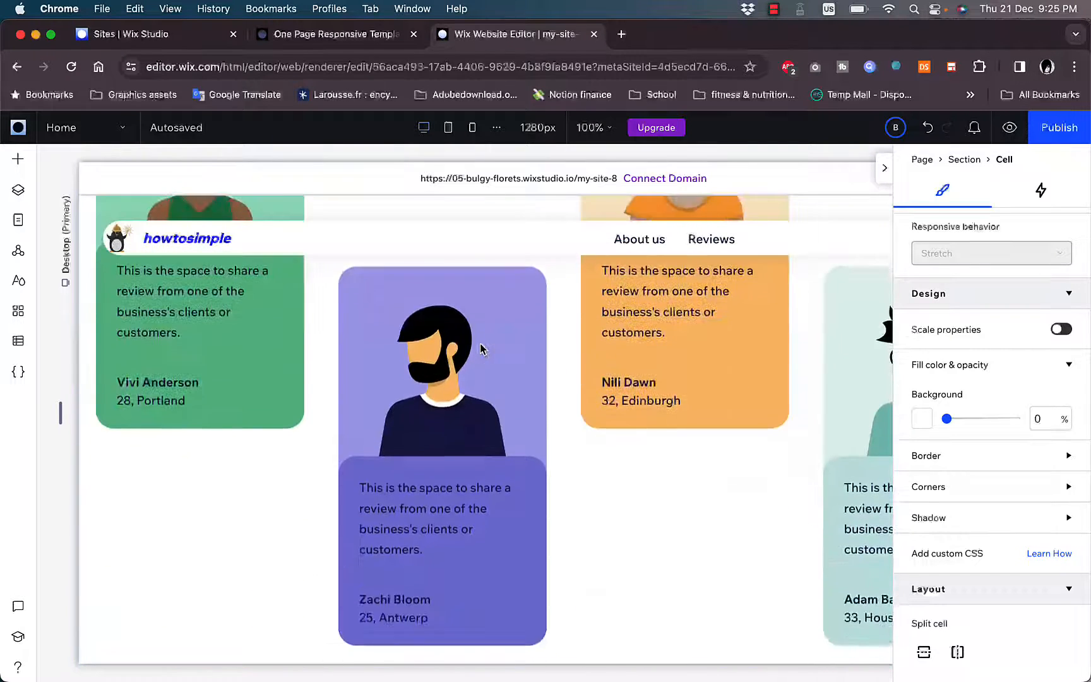
click(452, 401)
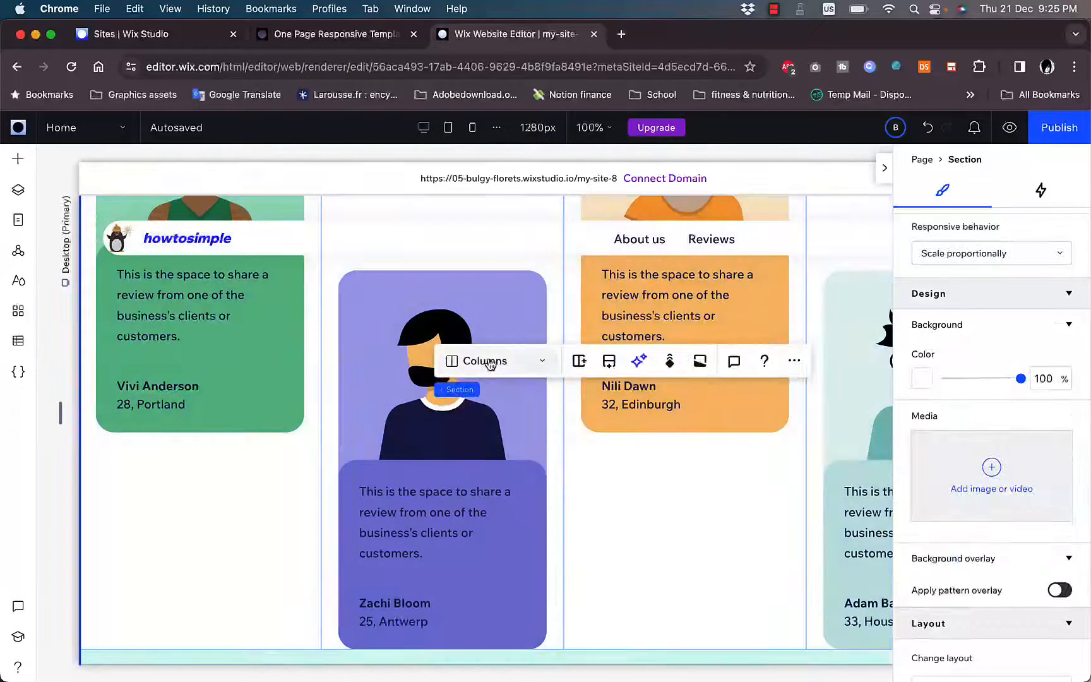
click(541, 363)
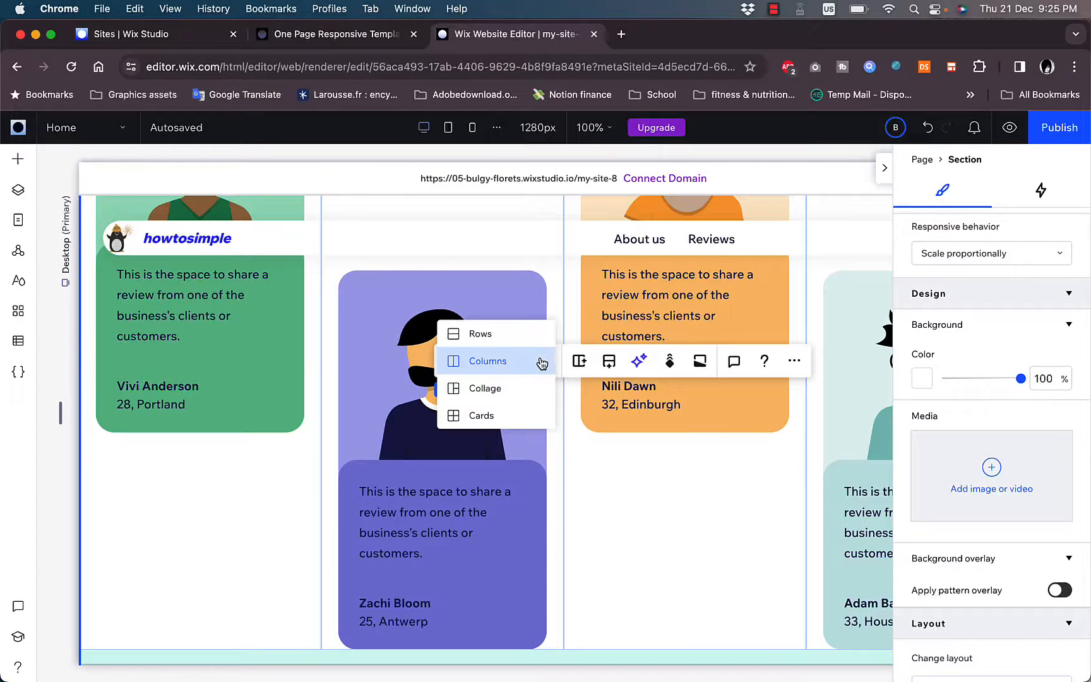
click(498, 334)
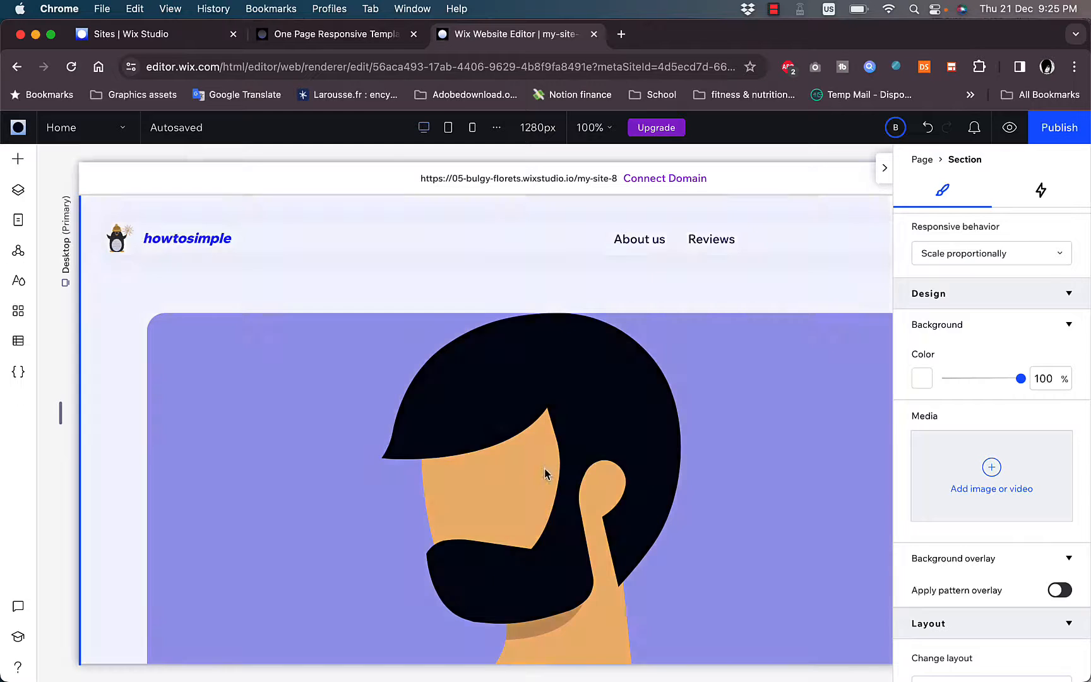
click(546, 473)
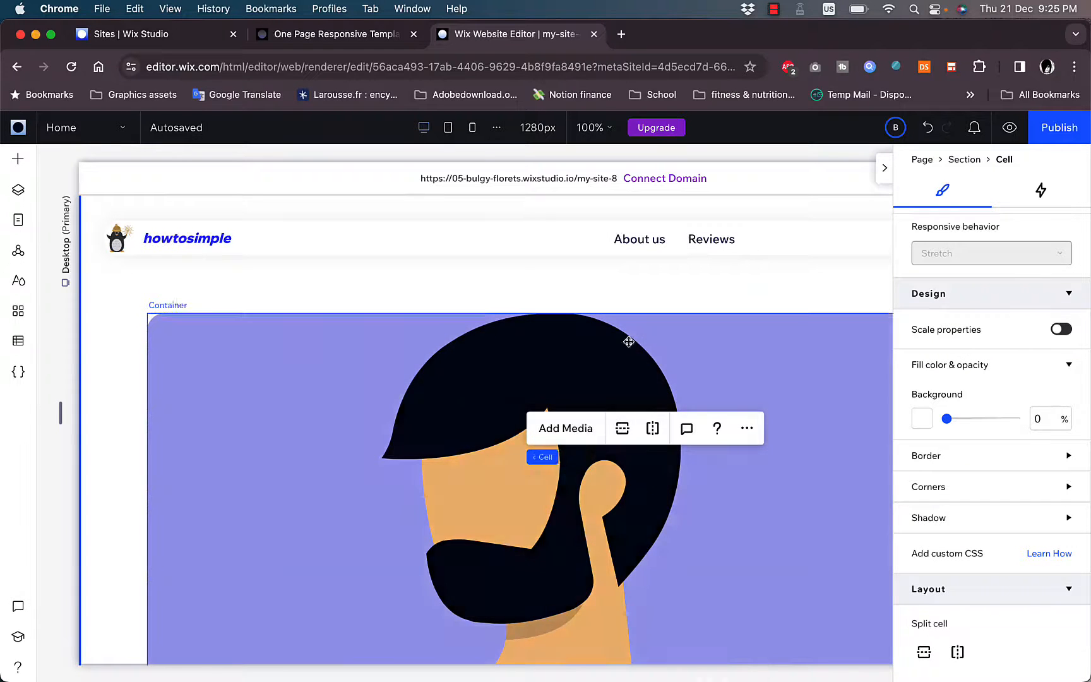
scroll(628, 341, up, 15)
scroll(629, 342, up, 10)
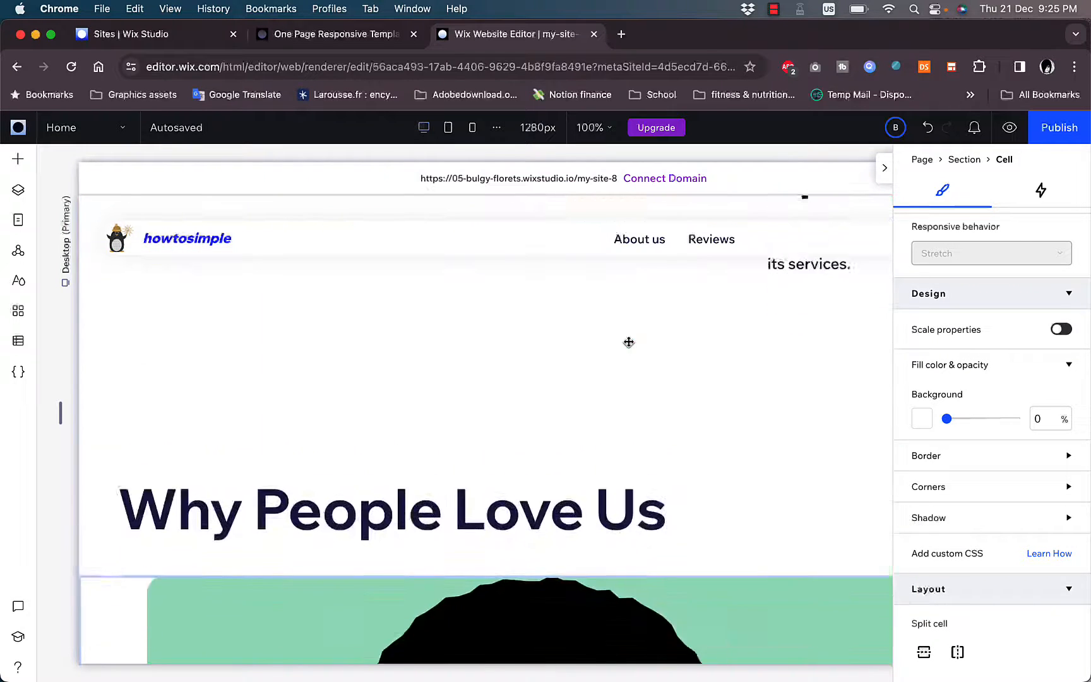
scroll(628, 341, down, 4)
click(494, 410)
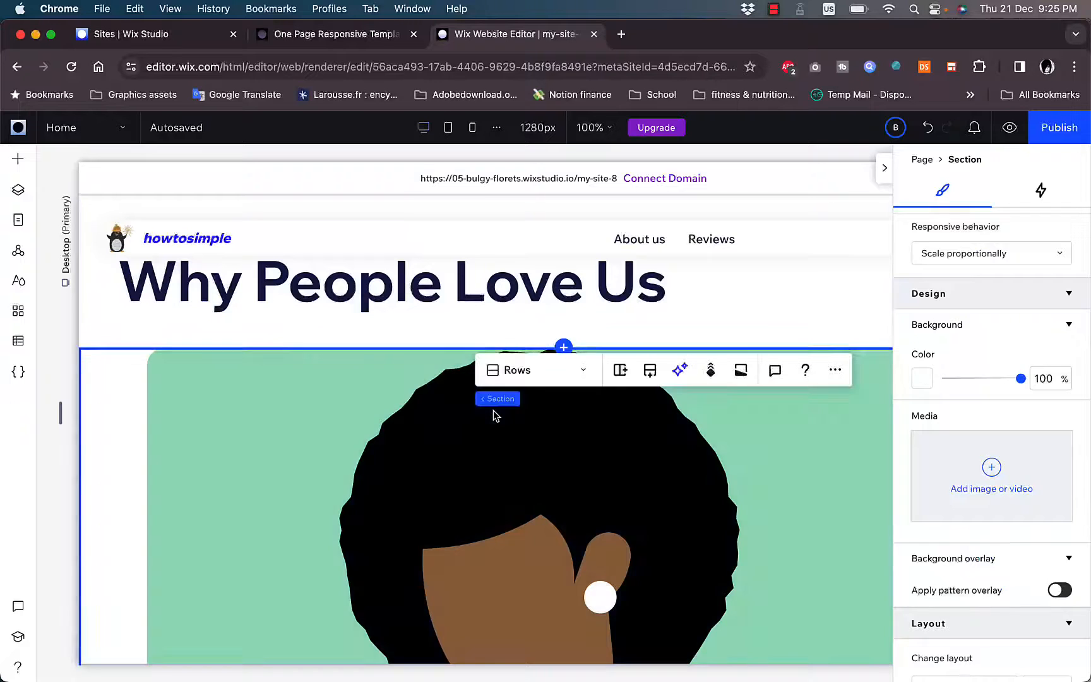
click(567, 378)
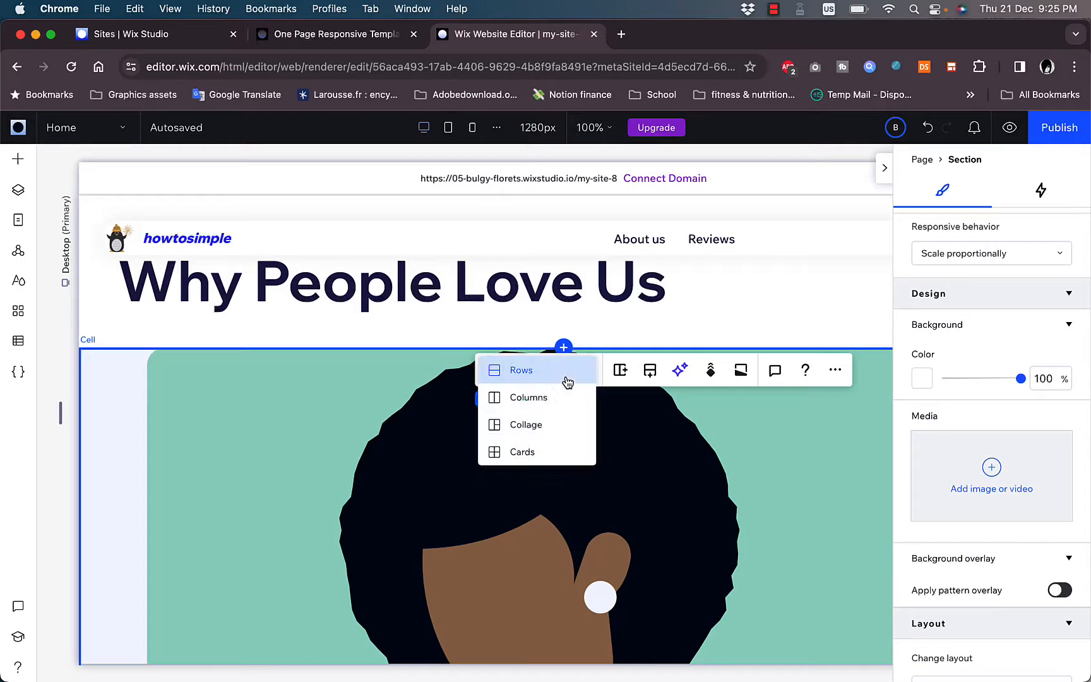
click(535, 404)
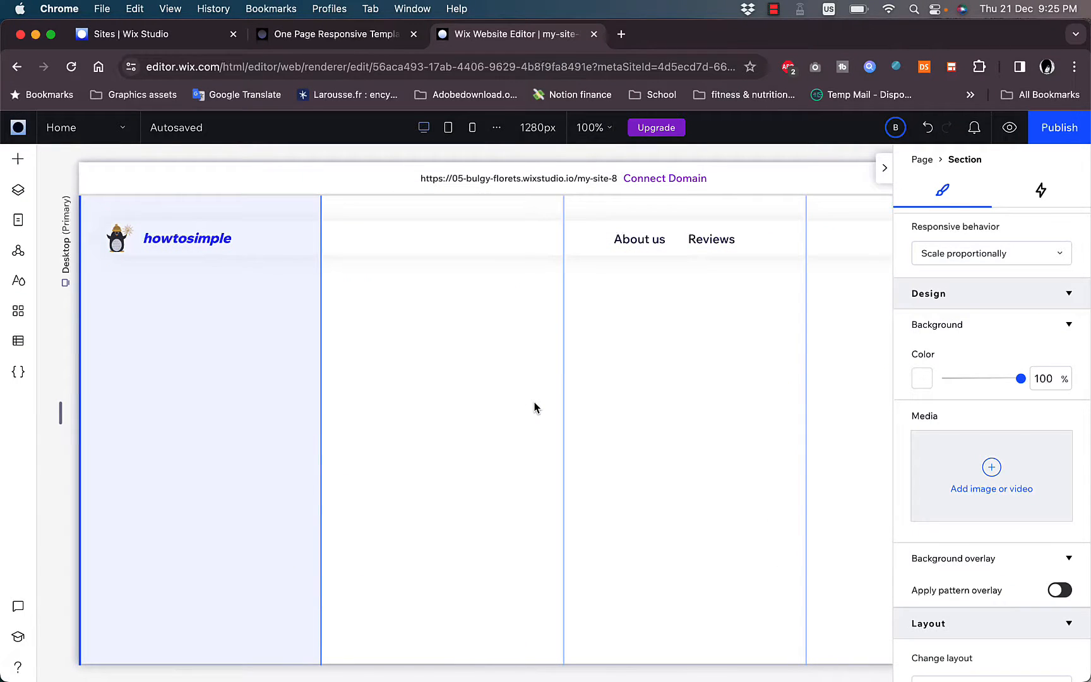
- Examine the hero button's link options, including its page and anchor choices and the Web address type, and leave the link as it is
scroll(534, 408, down, 10)
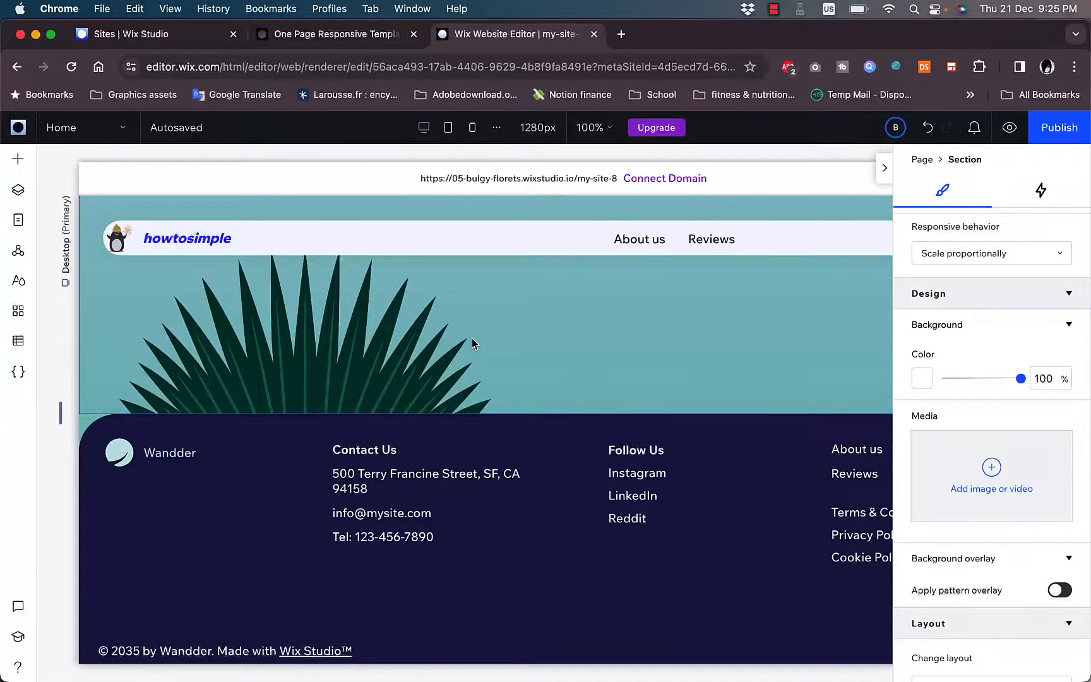
scroll(472, 341, up, 10)
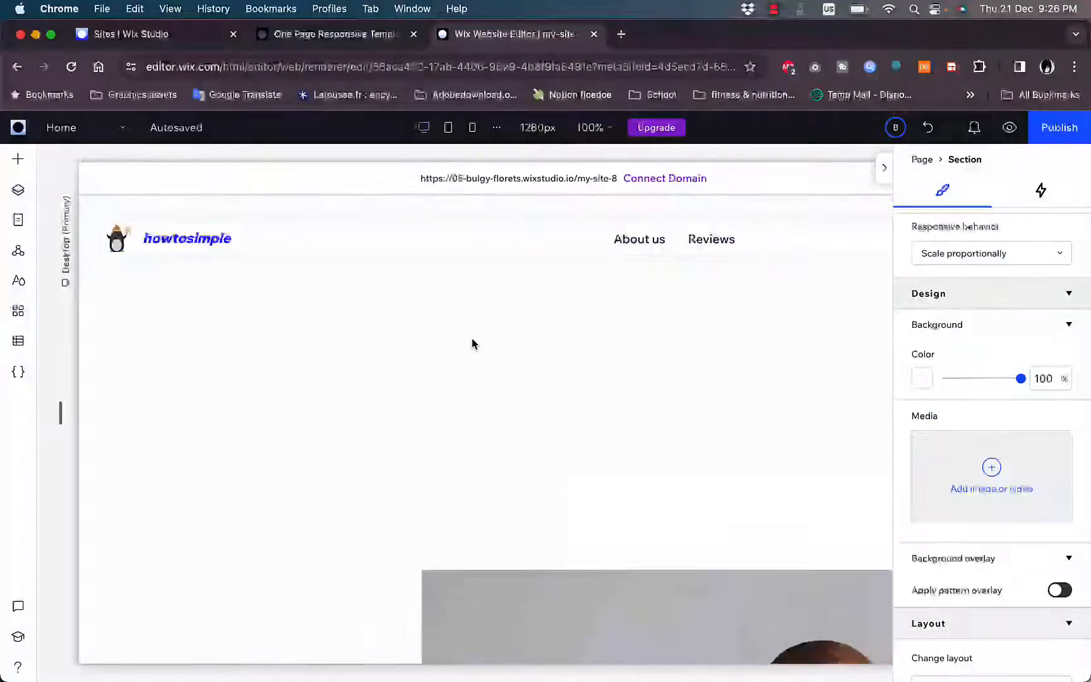
scroll(472, 338, up, 5)
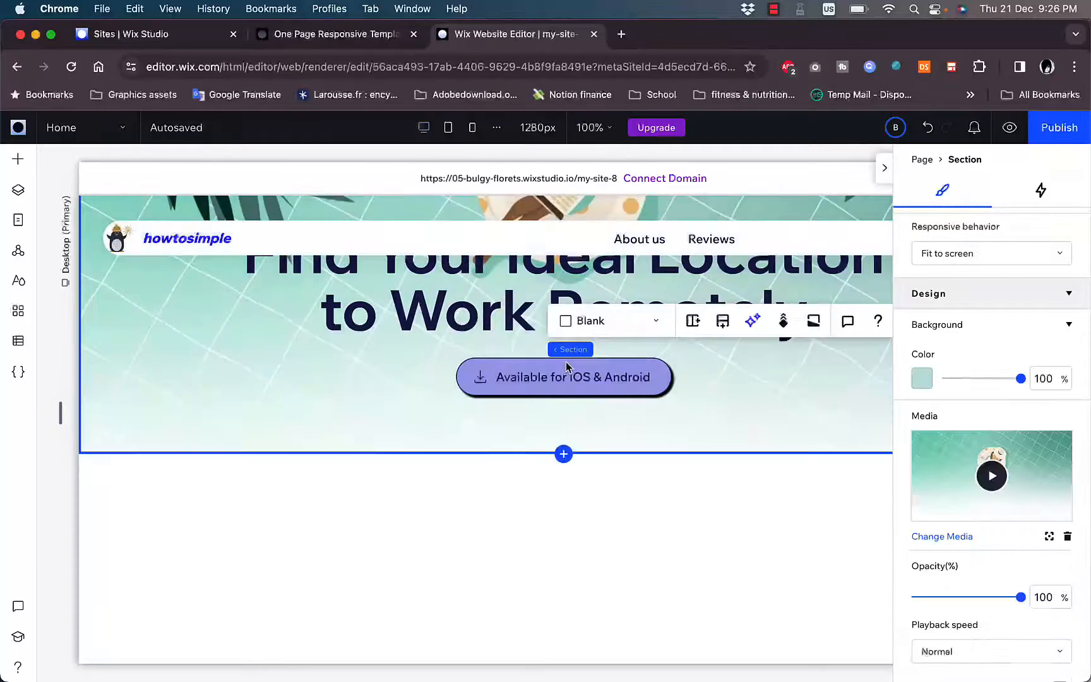
click(582, 370)
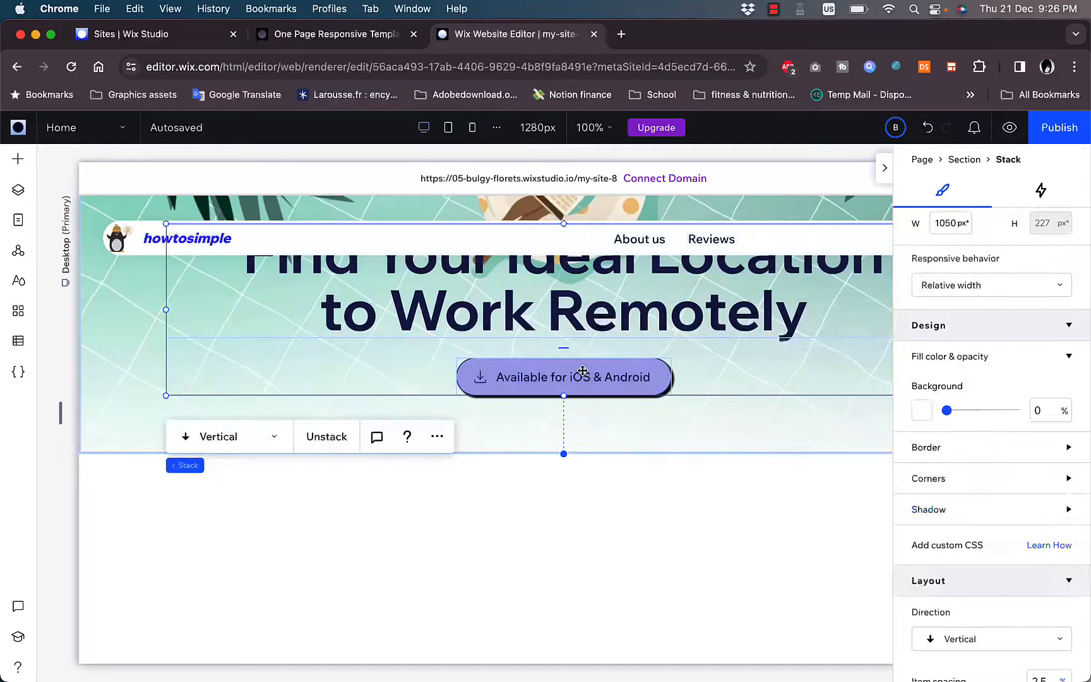
click(621, 368)
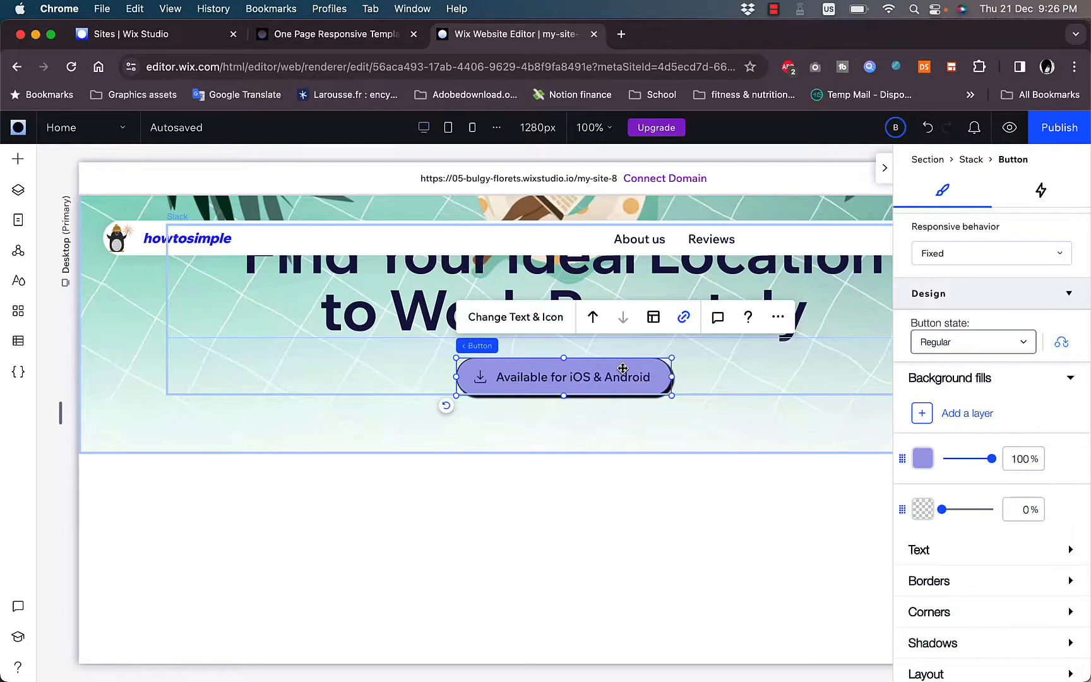
click(685, 317)
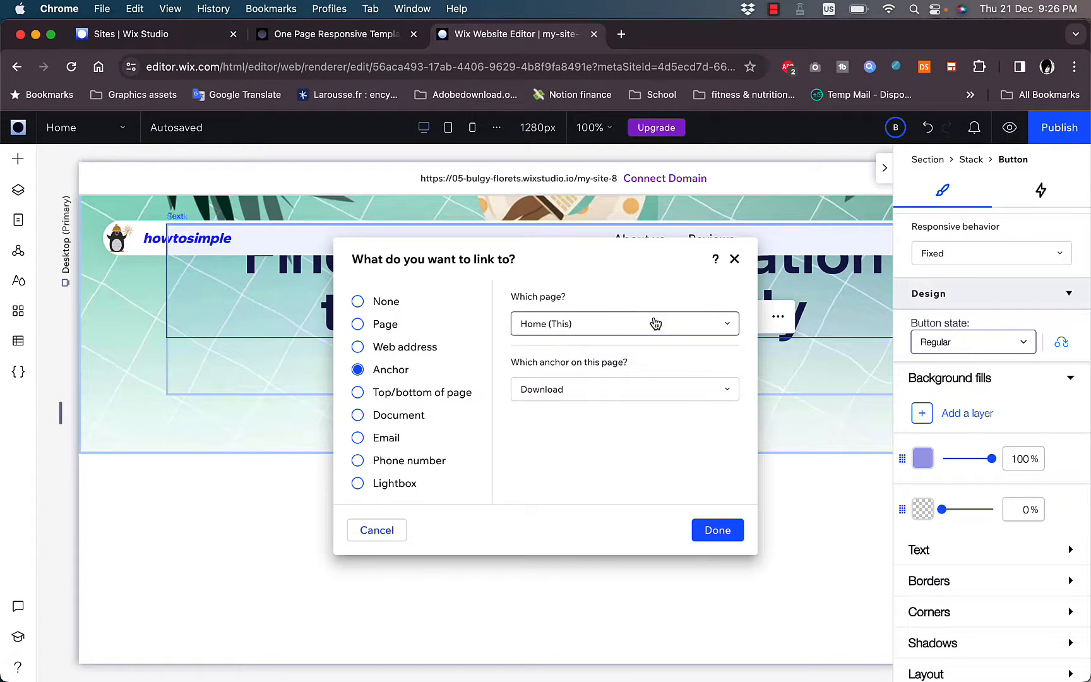
click(710, 328)
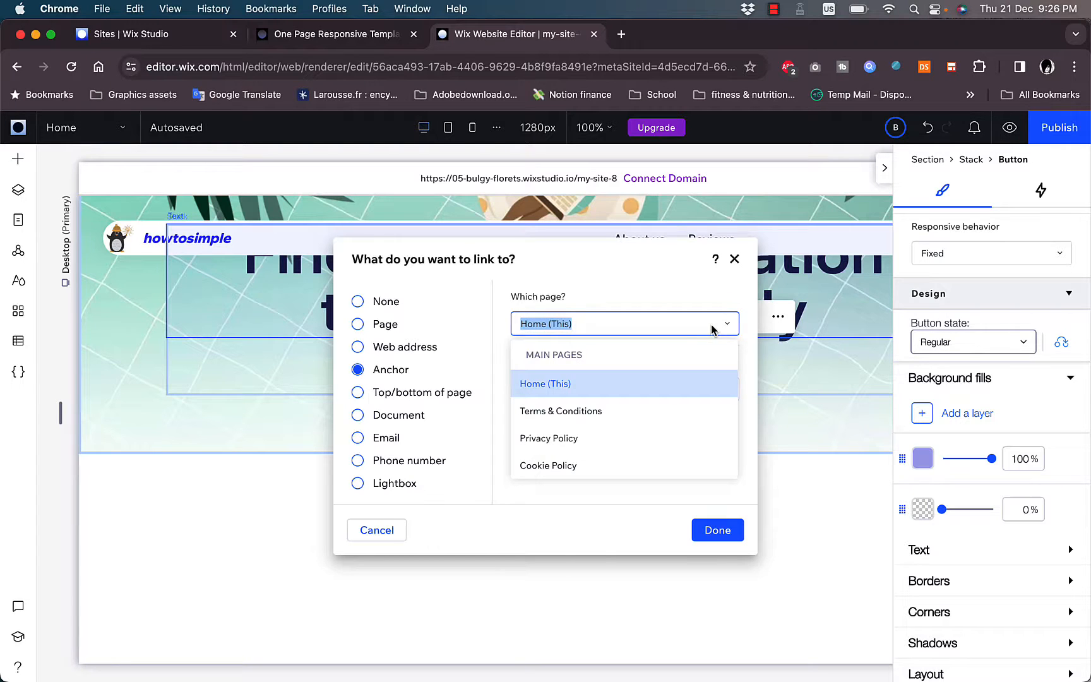
click(643, 291)
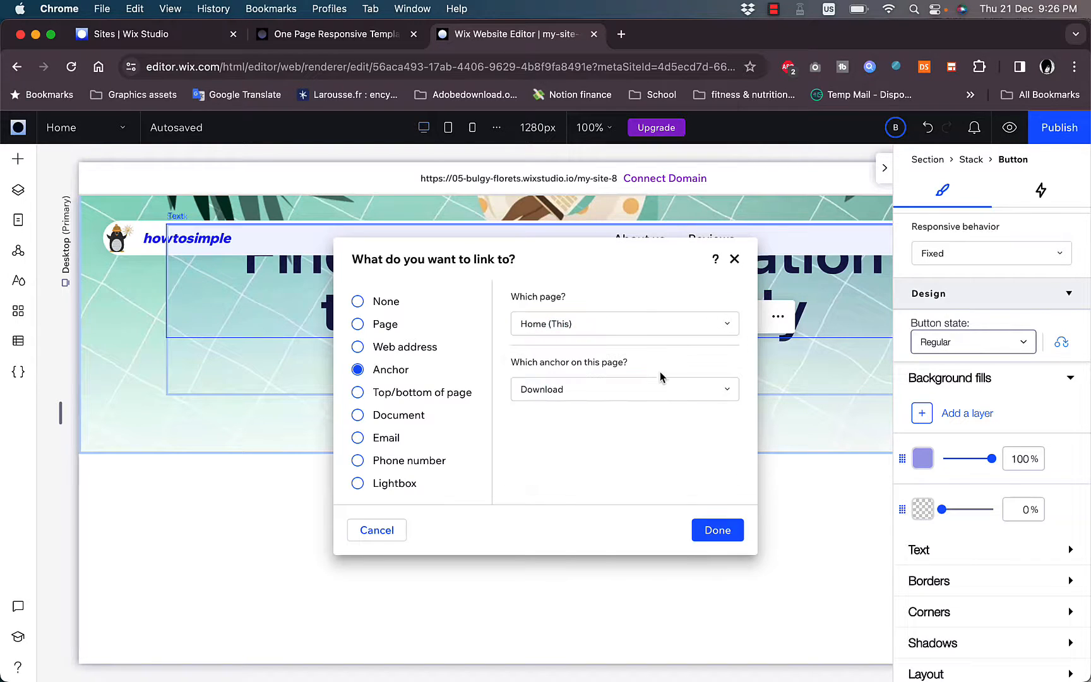
click(663, 391)
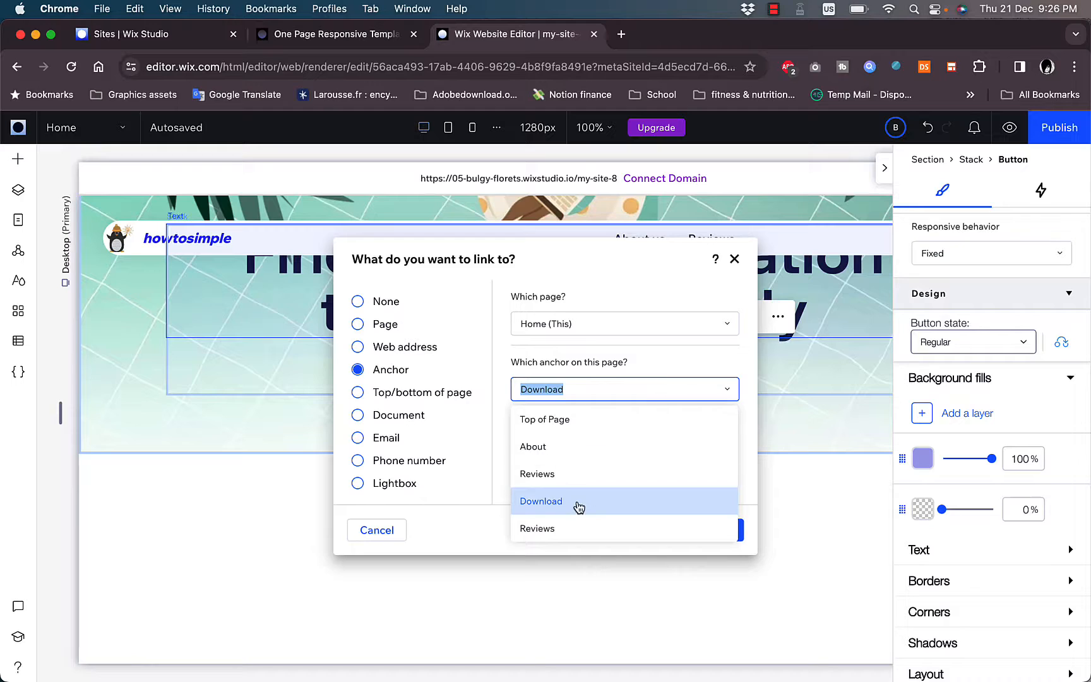
click(483, 457)
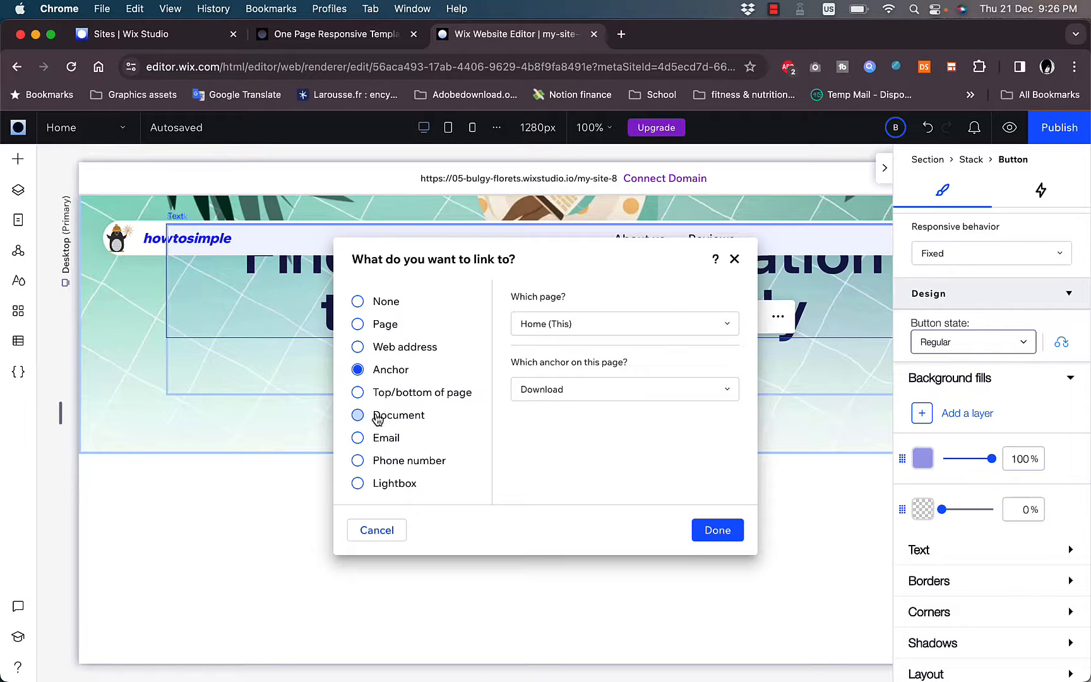
click(378, 354)
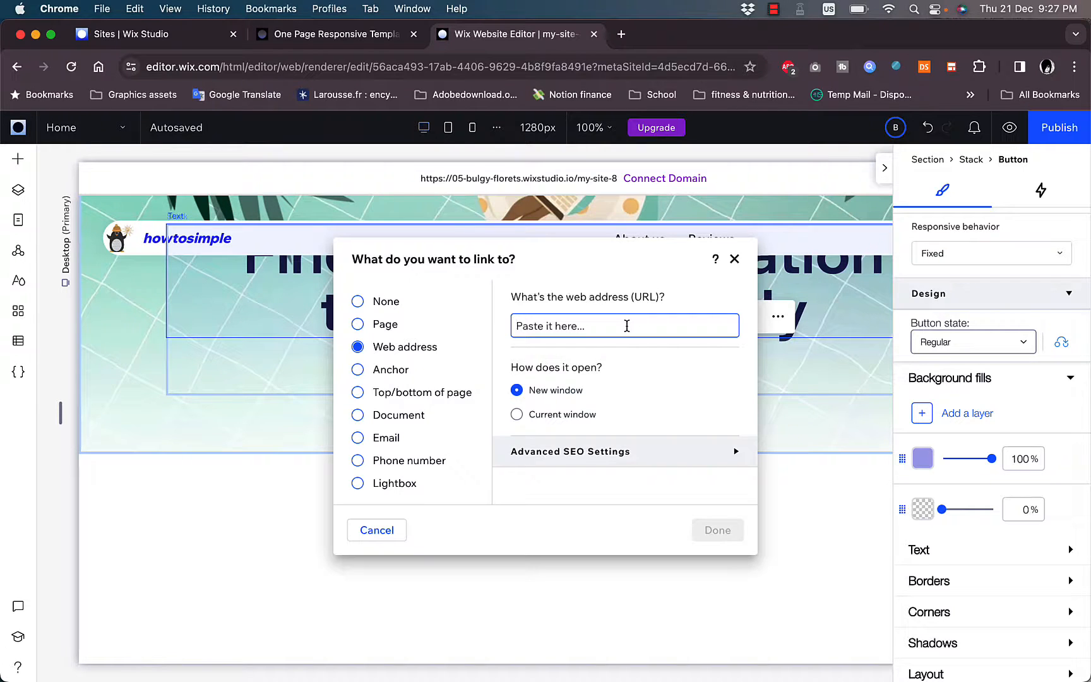
click(735, 260)
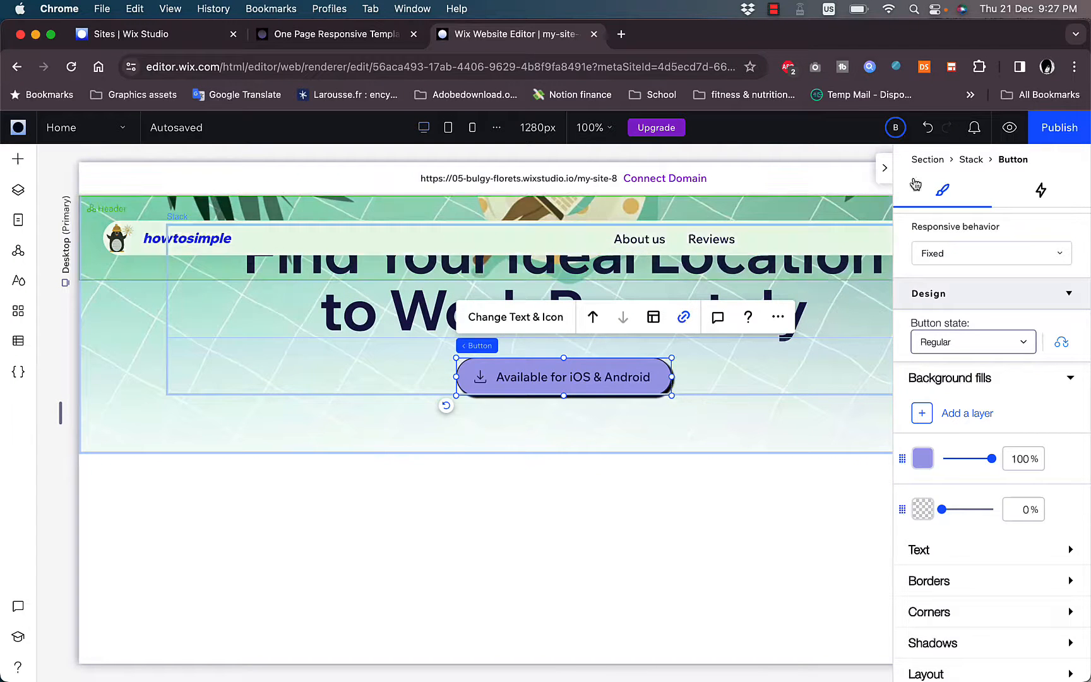
- Preview the site at desktop size and check the page from the hero down through the review cards
click(1010, 128)
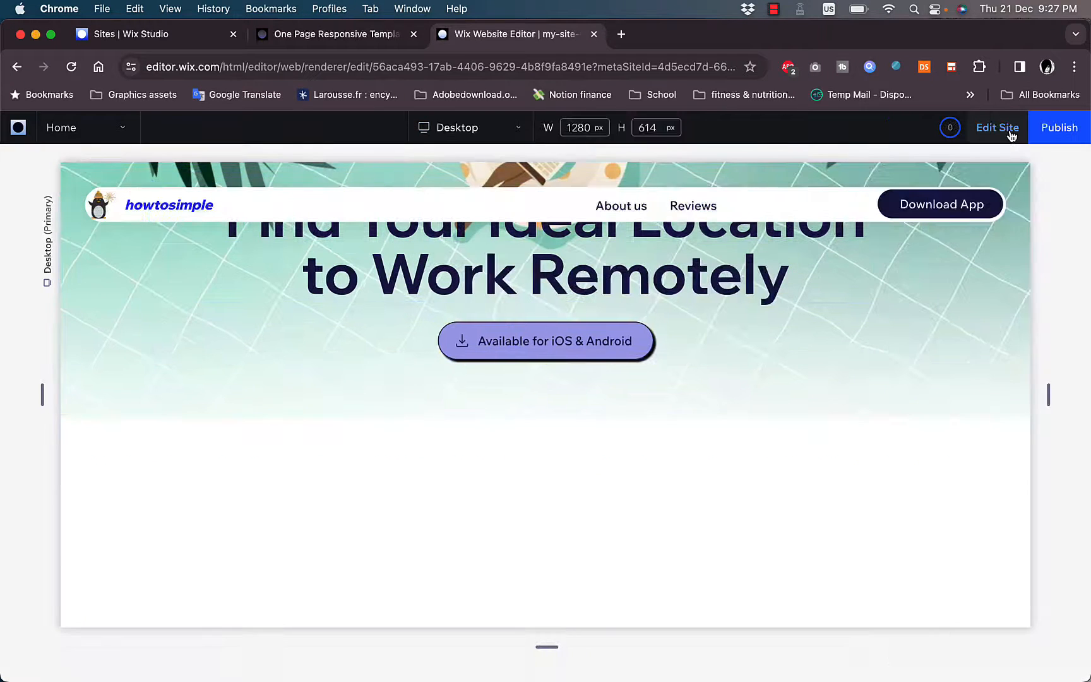
scroll(678, 397, down, 15)
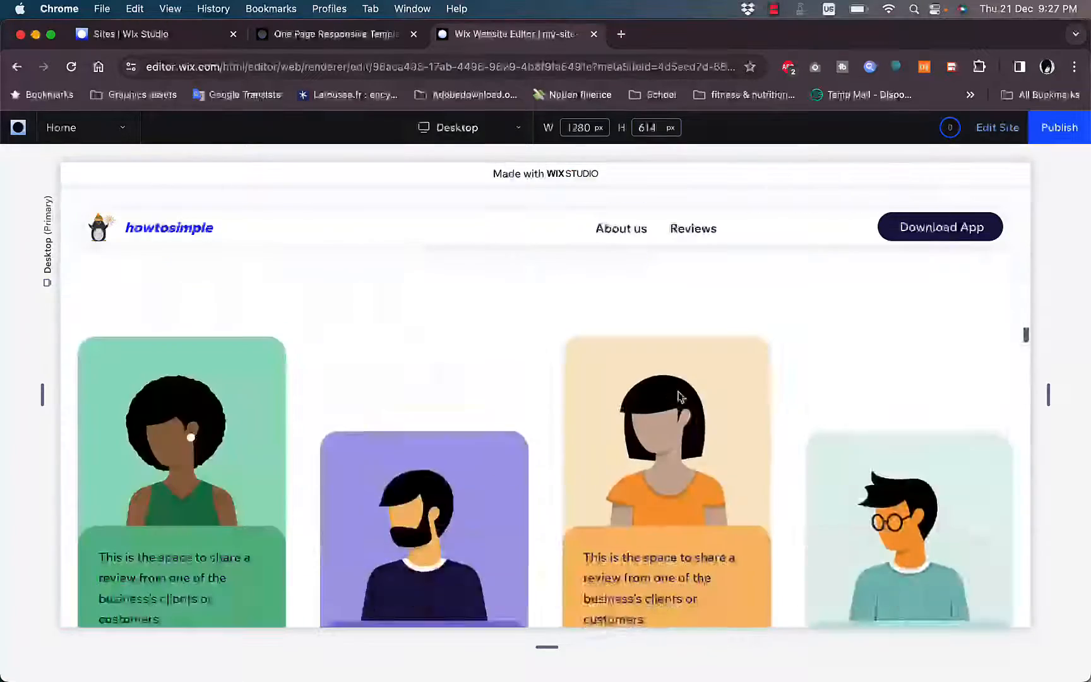
scroll(678, 397, up, 15)
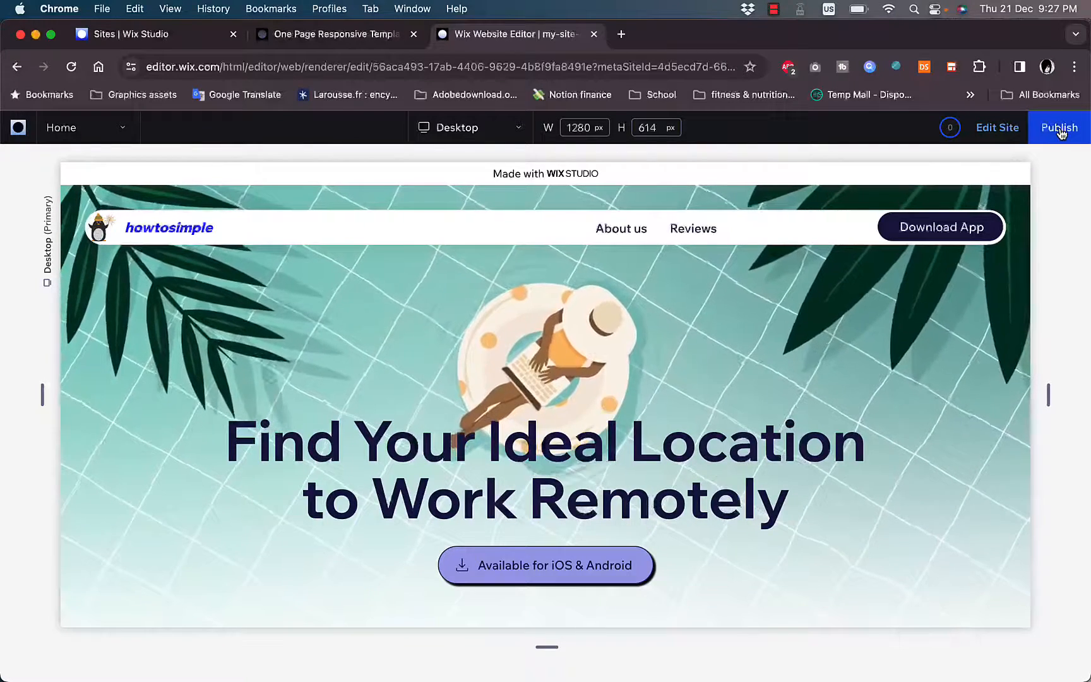
- Start publishing the site to reach the domain choice
click(1061, 129)
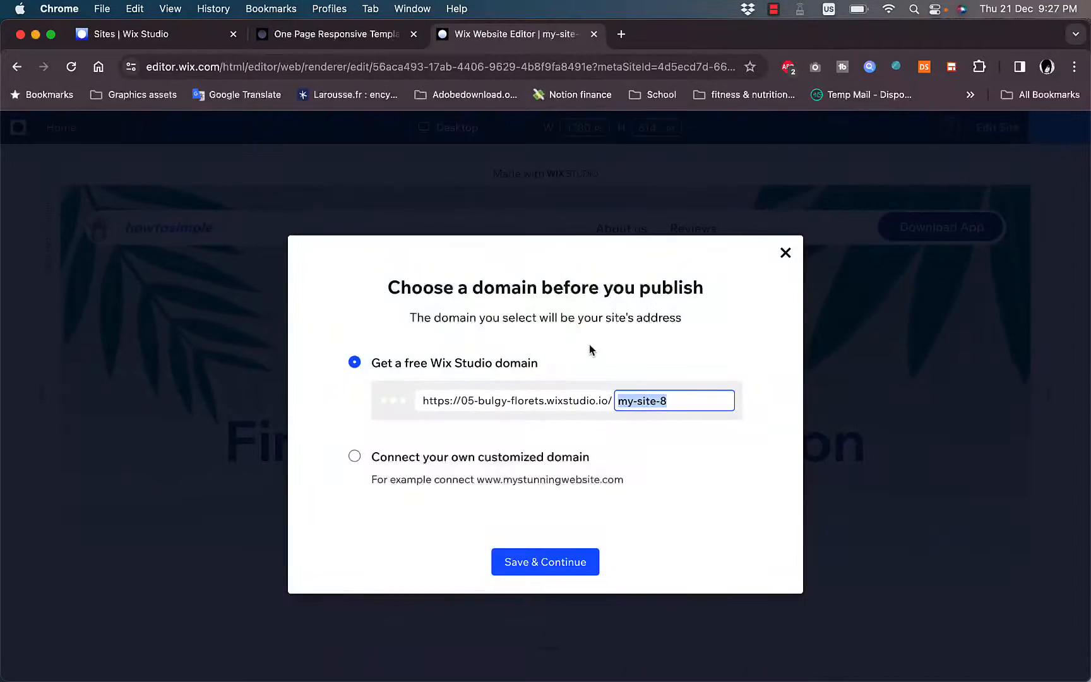